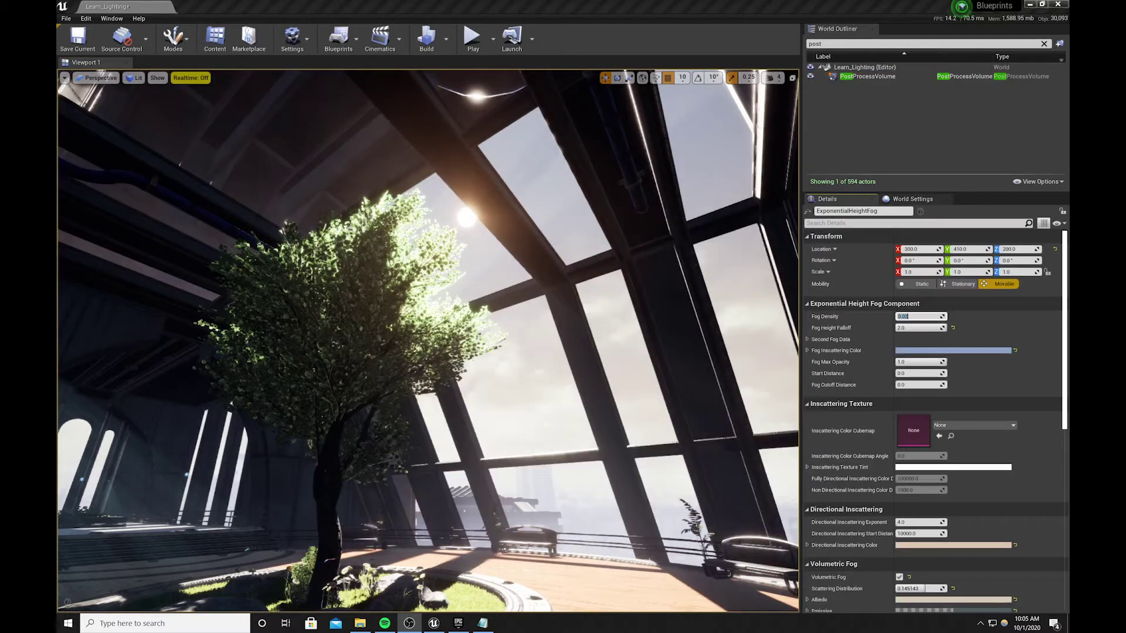
Set the ExponentialHeightFog's Fog Density to 0.15
left_click(919, 317)
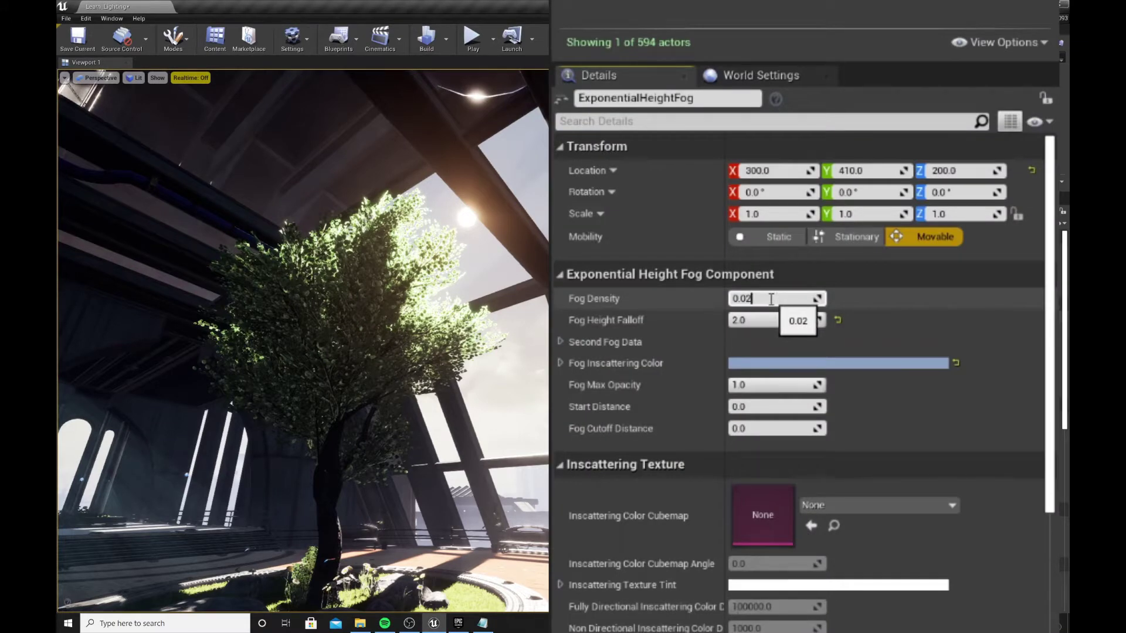
type(".1")
key("BackSpace")
key("BackSpace")
key("BackSpace")
key("BackSpace")
key("BackSpace")
key("BackSpace")
type("0.15")
key("Return")
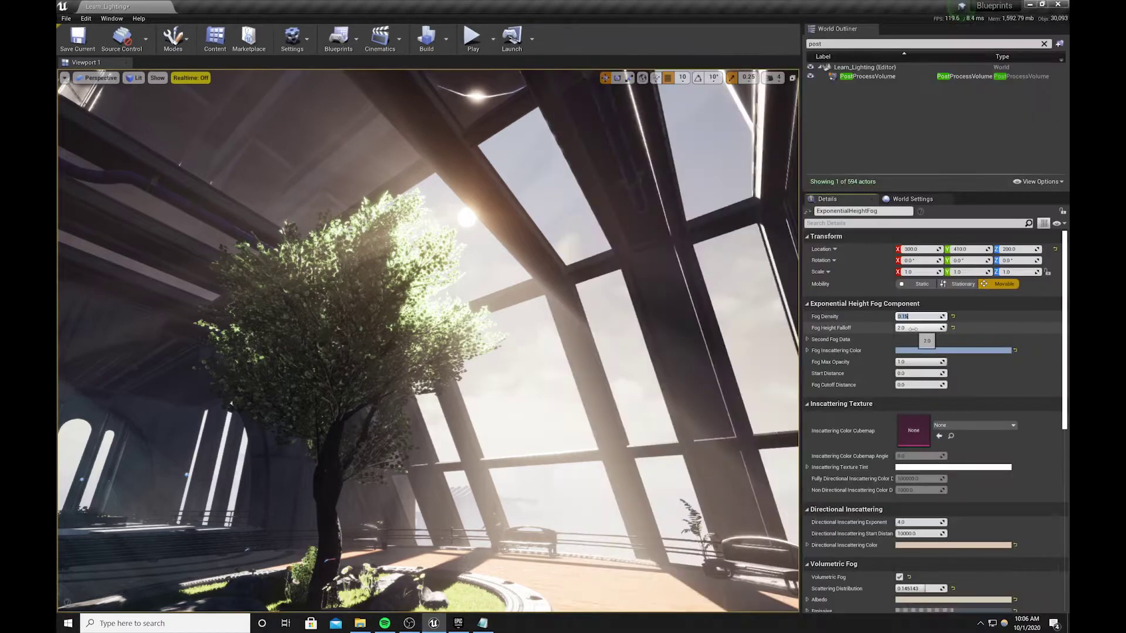
Try a Fog Height Falloff of 0.2 and set it back to 2.0
left_click(763, 320)
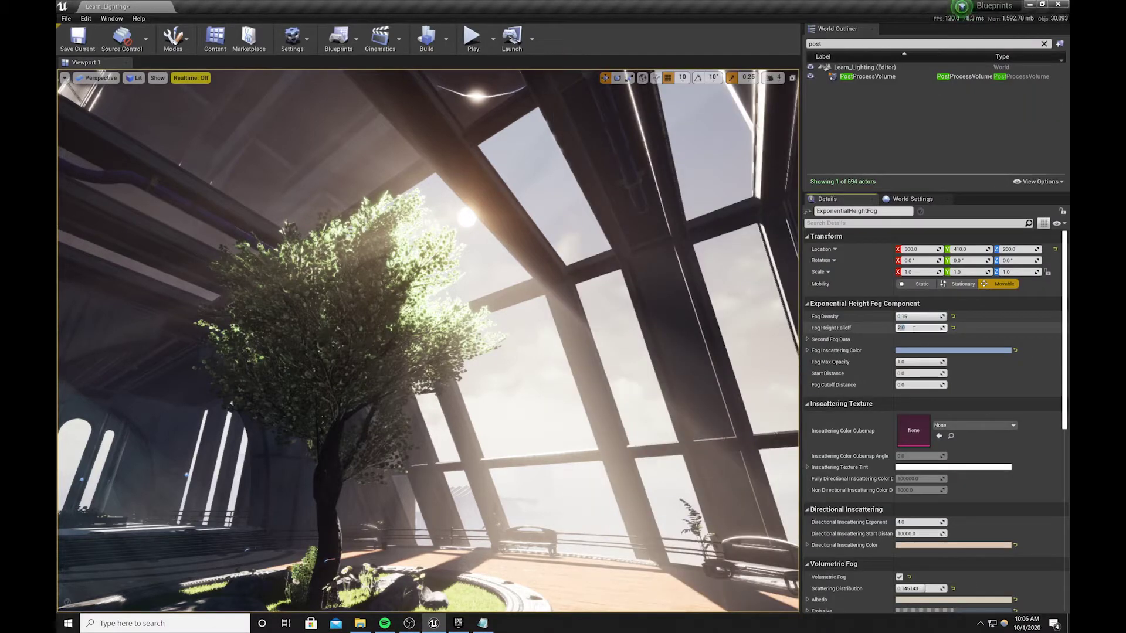
type("1.00.2")
key("Return")
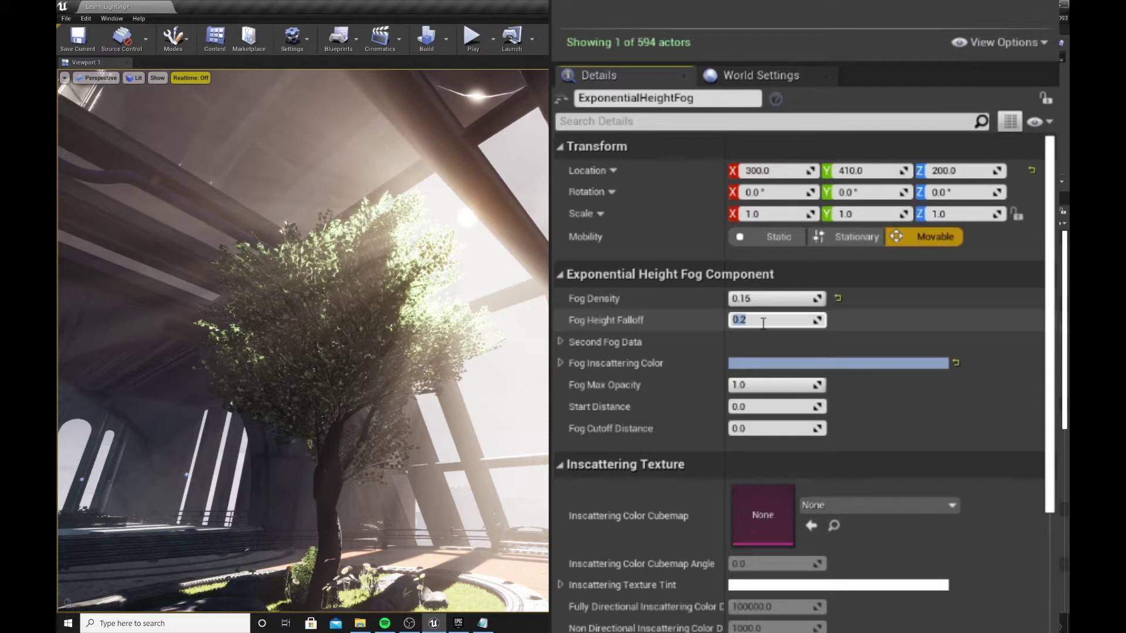
type("2")
key("Return")
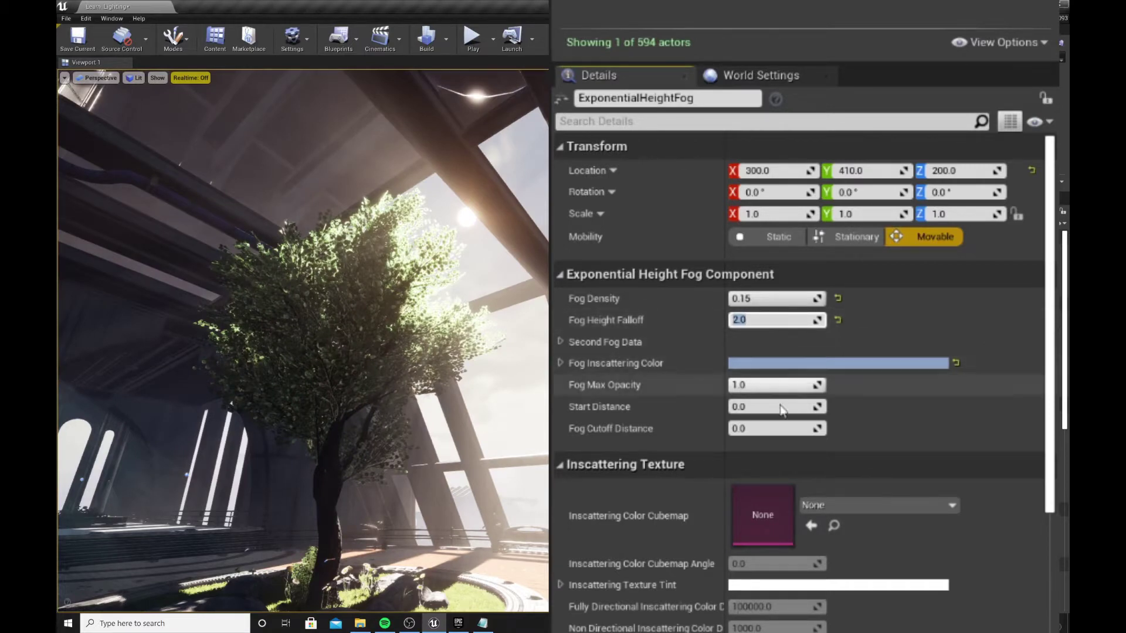
Adjust the fog's Directional Inscattering Exponent to about 8.72 and the volumetric fog's Scattering Distribution to about 0.34
scroll(829, 520, "down", 8)
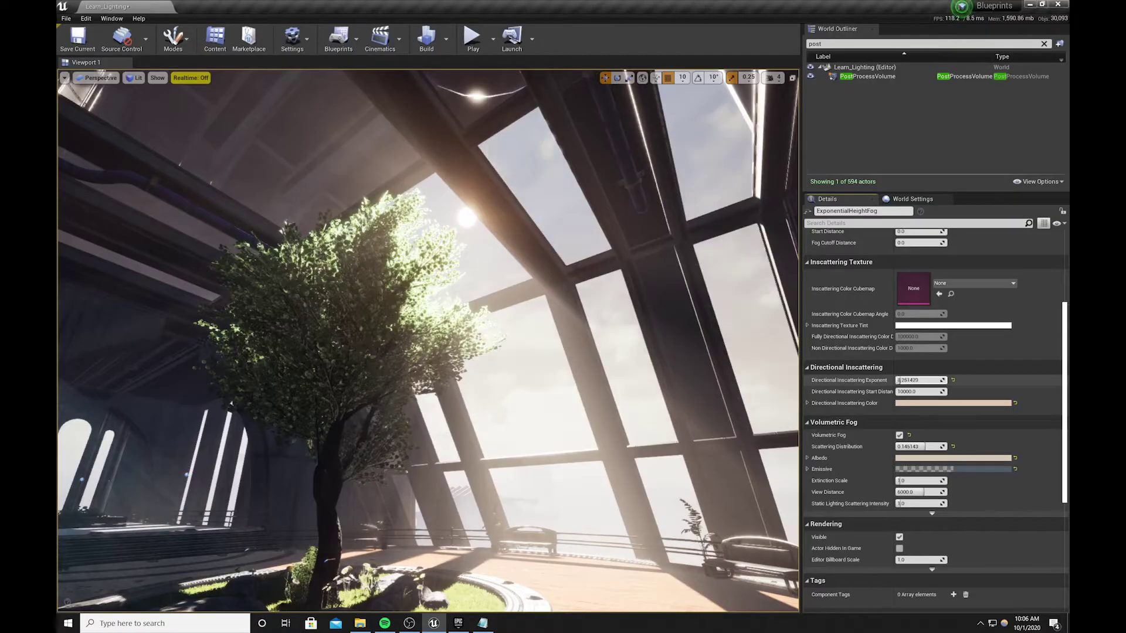
left_click_drag(912, 380, 922, 380)
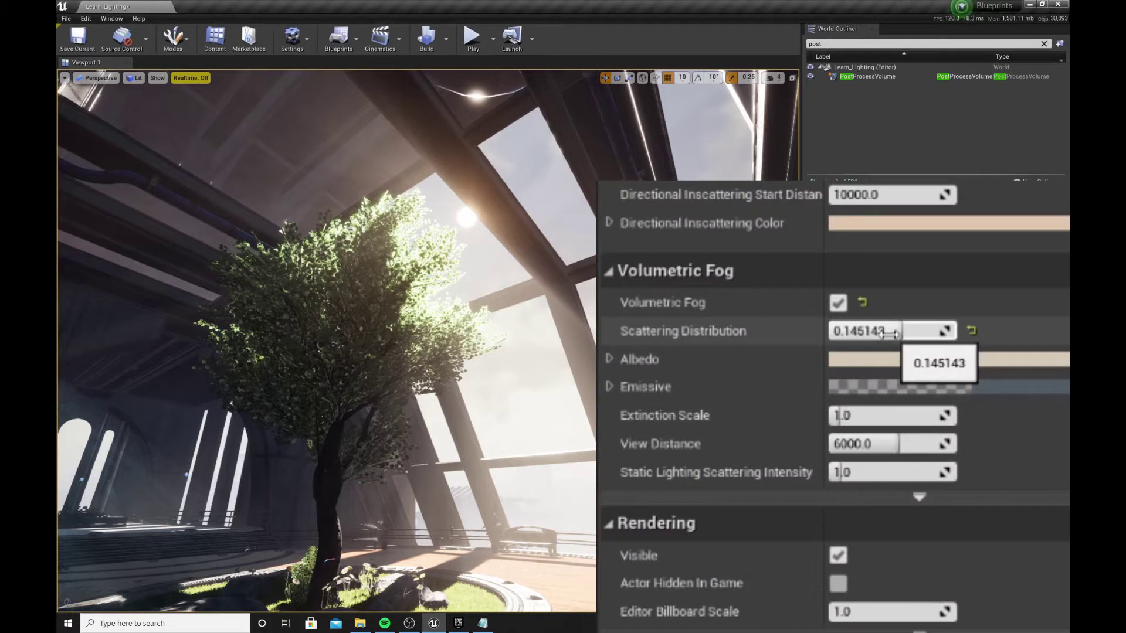
left_click_drag(890, 333, 931, 332)
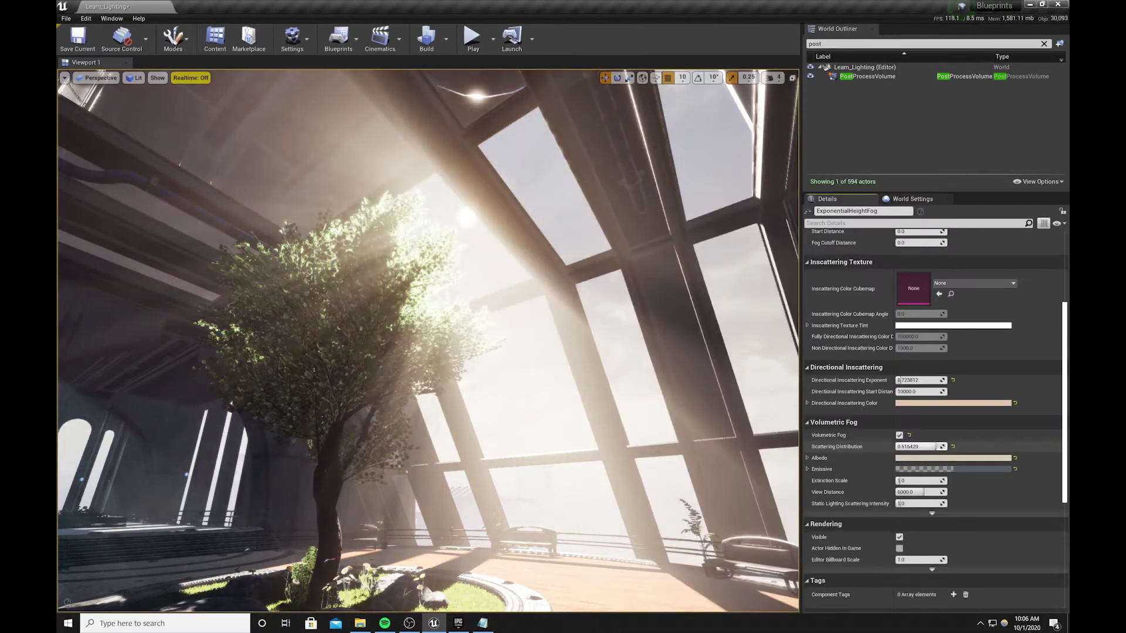
left_click_drag(937, 447, 918, 447)
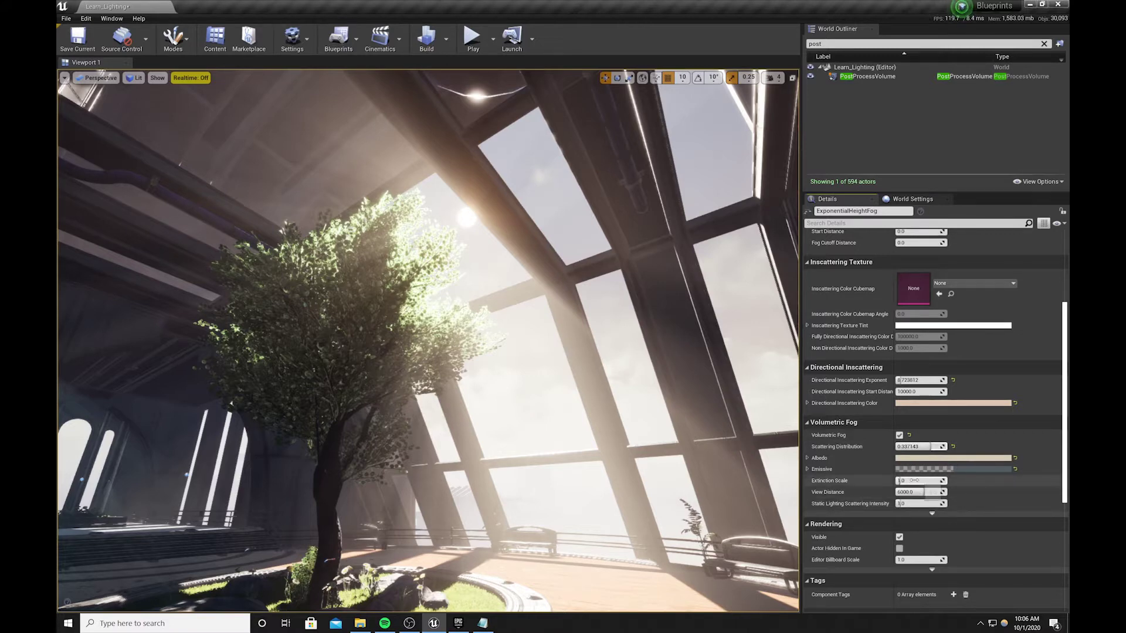
Set the volumetric fog's Extinction Scale to about 0.52, View Distance to about 6686 and Static Lighting Scattering Intensity to 0.9
left_click_drag(913, 480, 897, 481)
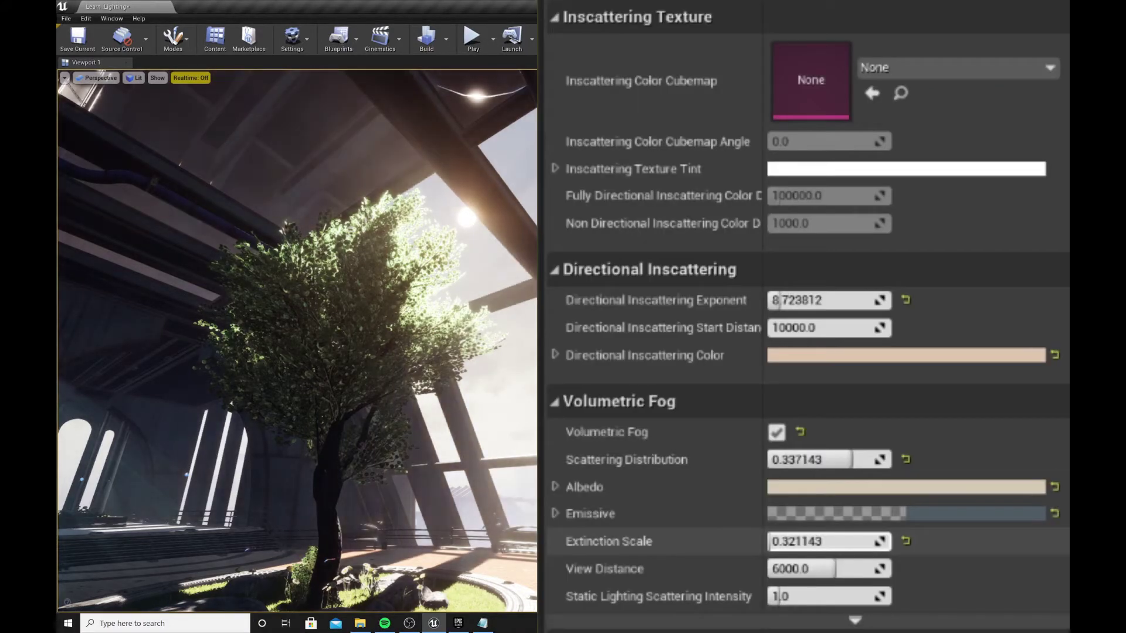
mouse_move(826, 541)
left_mouse_down()
mouse_move(839, 541)
mouse_move(804, 542)
mouse_move(815, 542)
left_mouse_up()
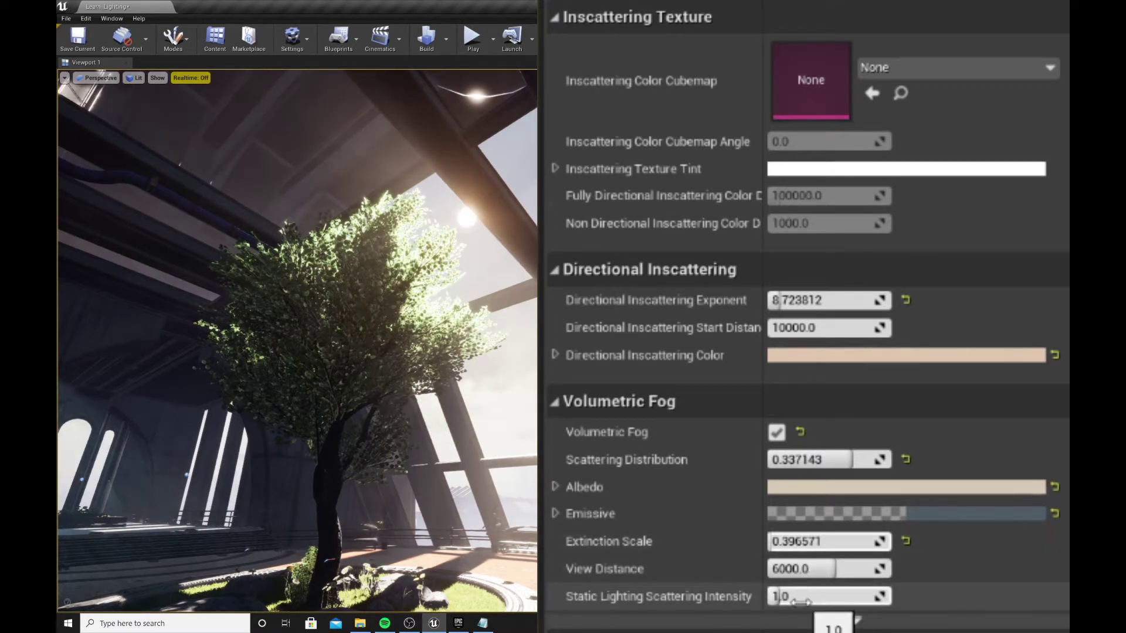
left_click_drag(826, 596, 854, 596)
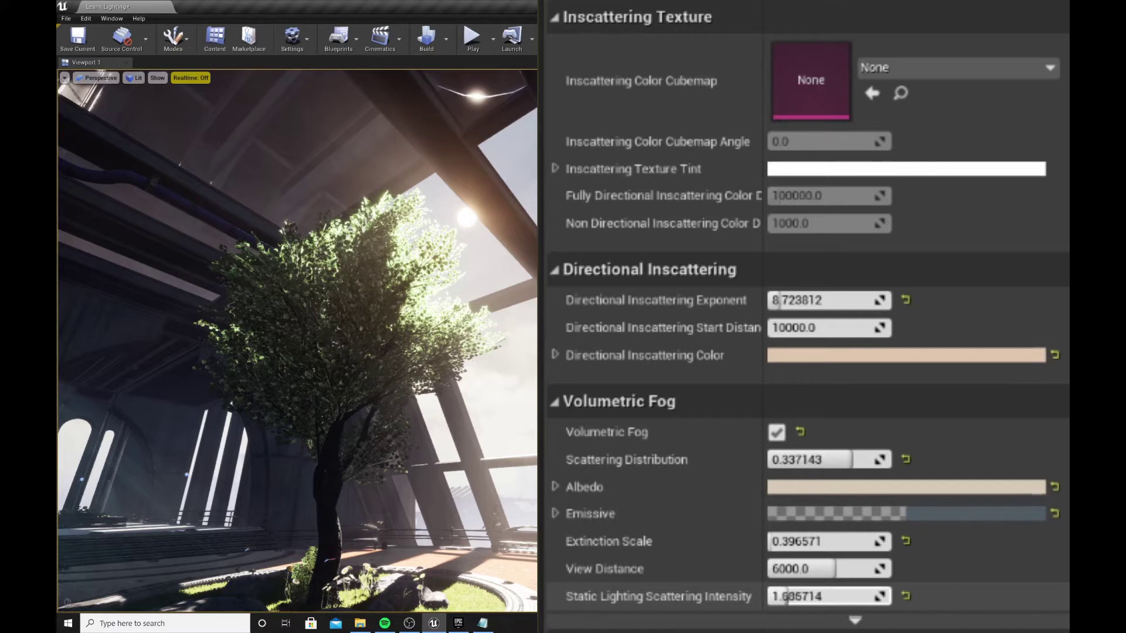
left_click(791, 596)
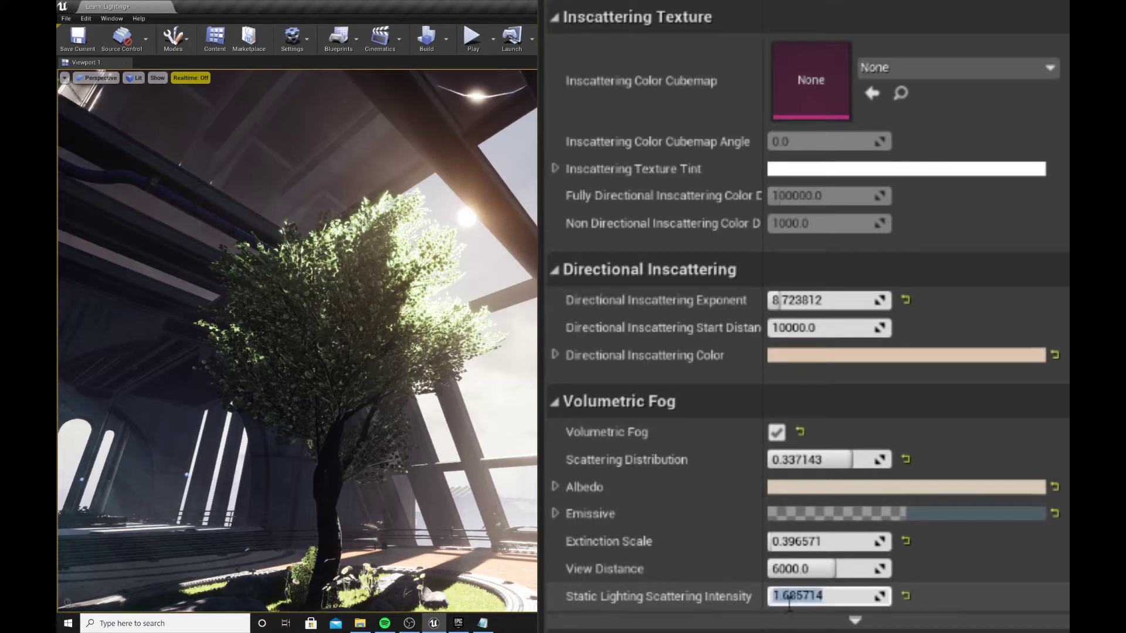
type("0.9")
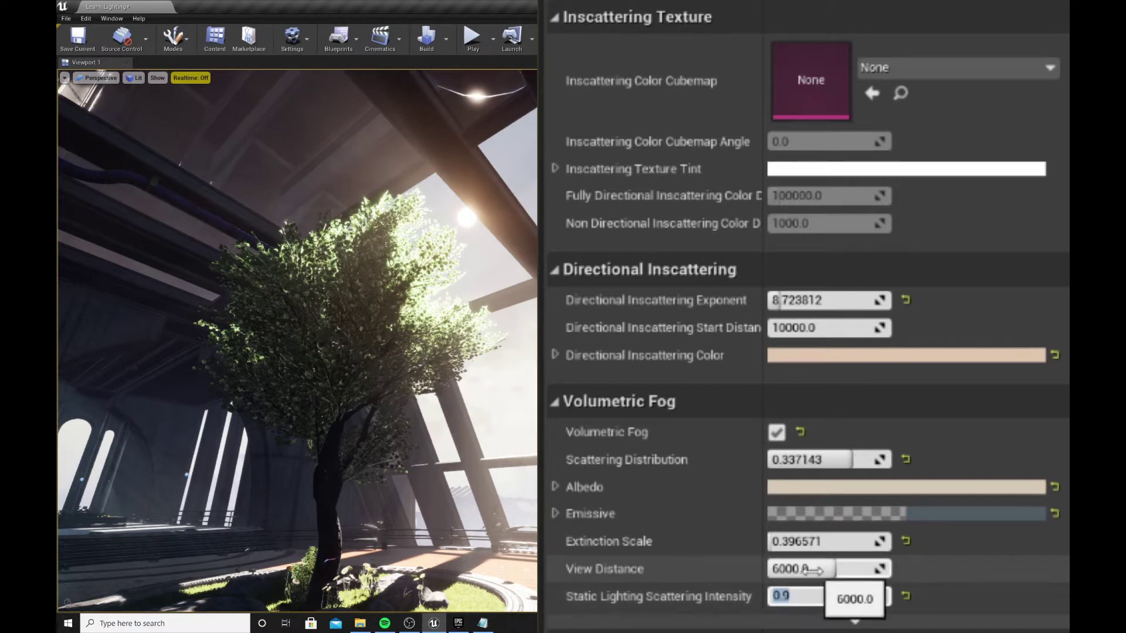
left_click_drag(822, 570, 809, 541)
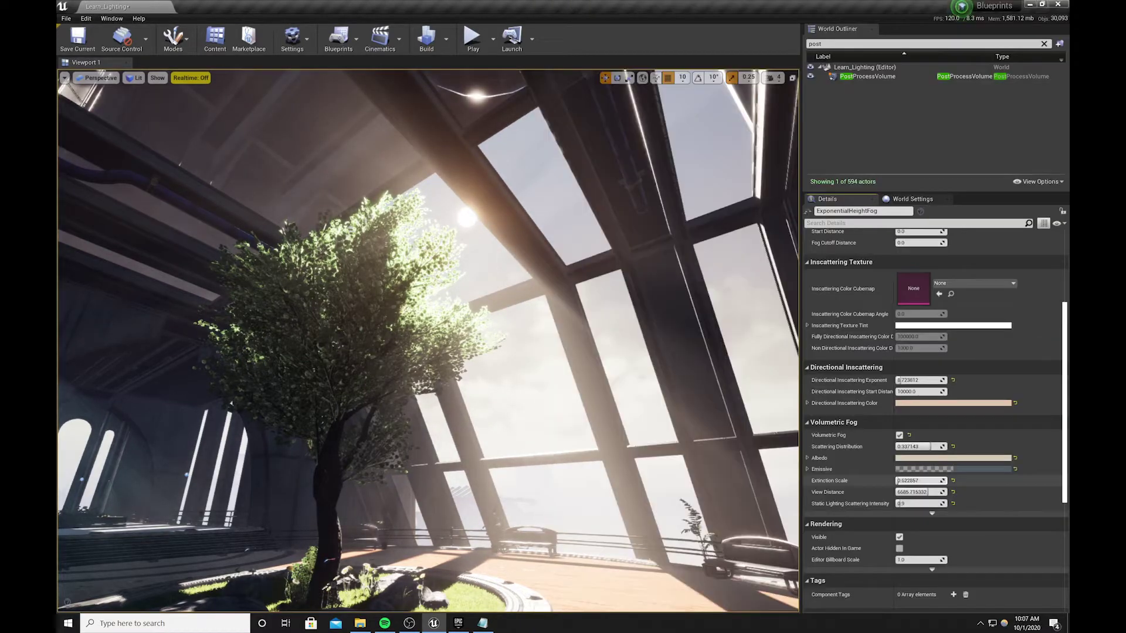
right_click_drag(524, 438, 521, 435)
key("g")
key("g")
key("g")
key("g")
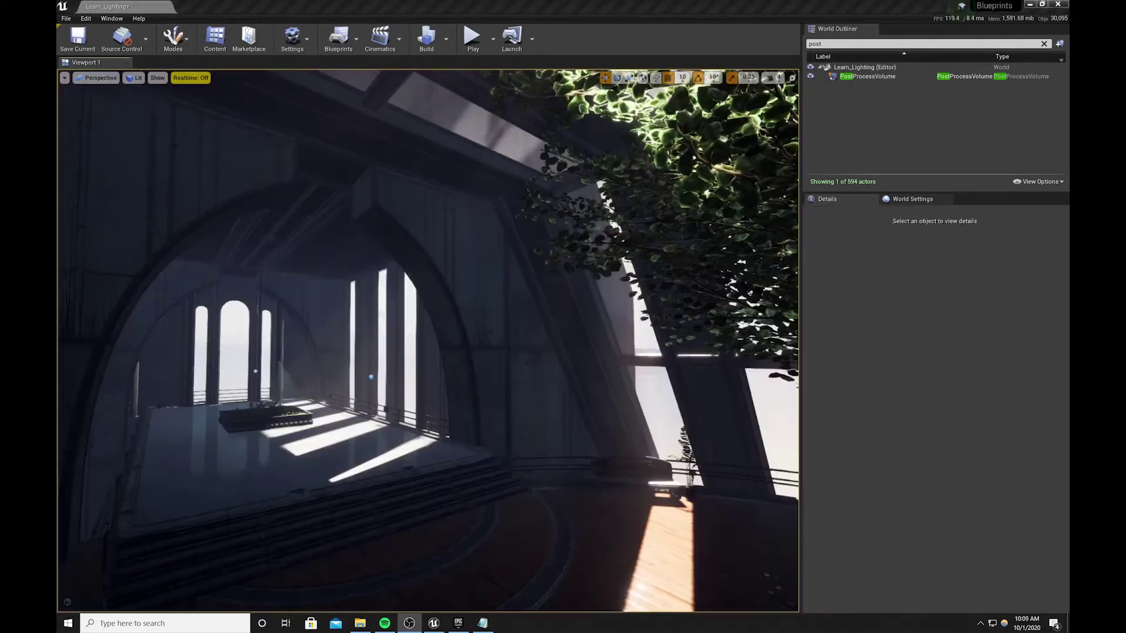
Place the SM_Cog_Underground_Console_Monitor static mesh from the project content on the floor near the large archway
left_click(216, 39)
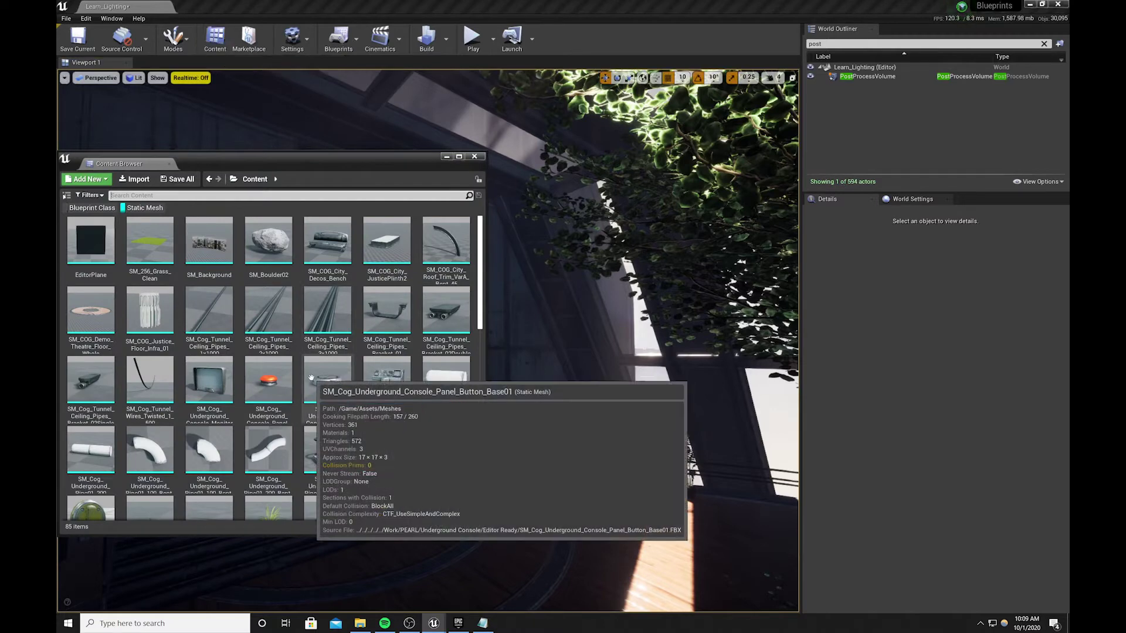
left_click(217, 399)
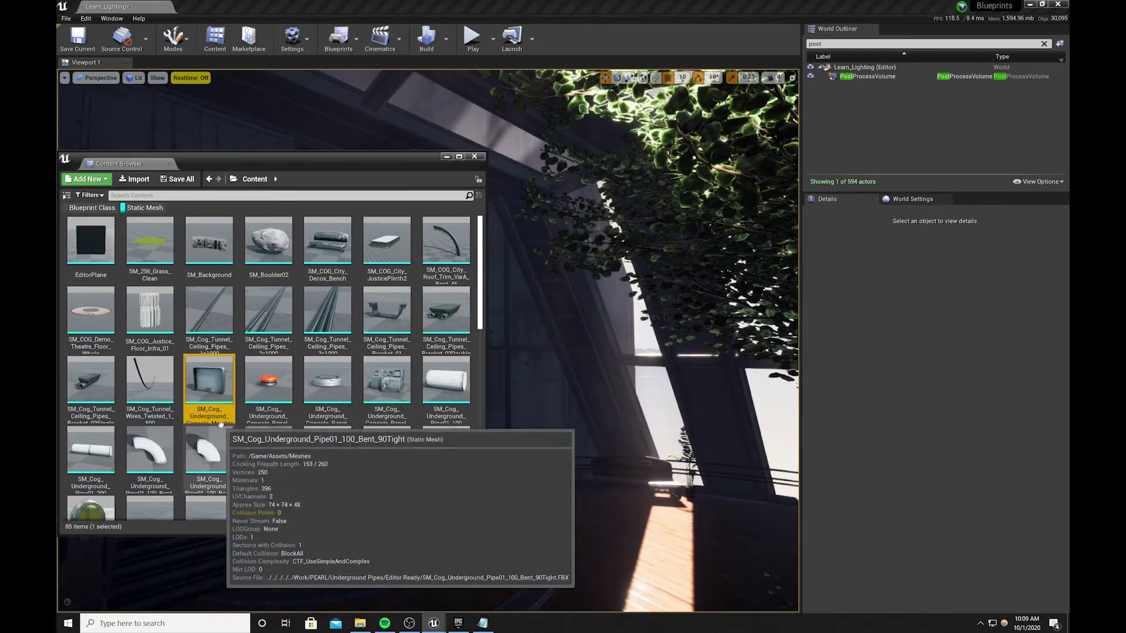
left_click_drag(216, 395, 538, 556)
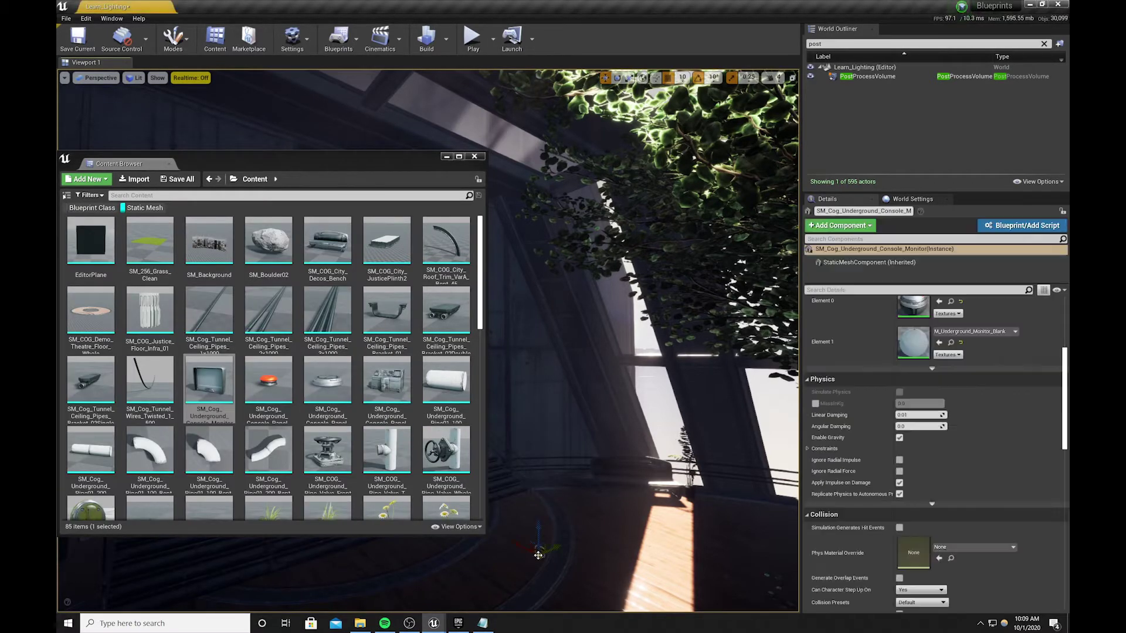
left_click(474, 156)
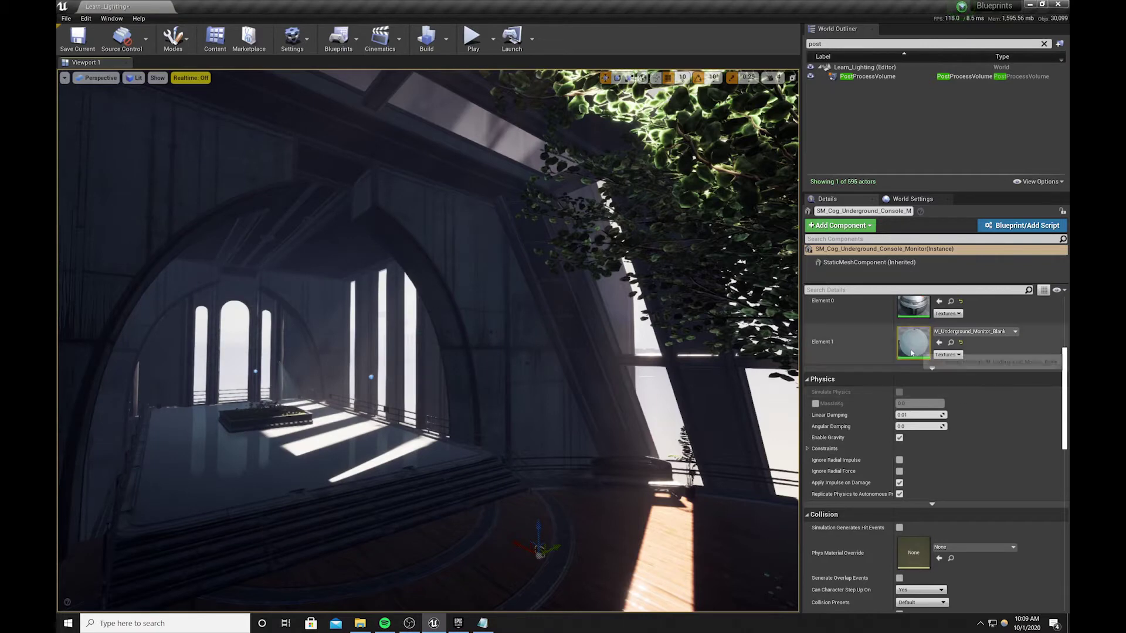
Lock the monitor's scale proportions and set its scale to 7.0 on all axes
scroll(971, 368, "up", 5)
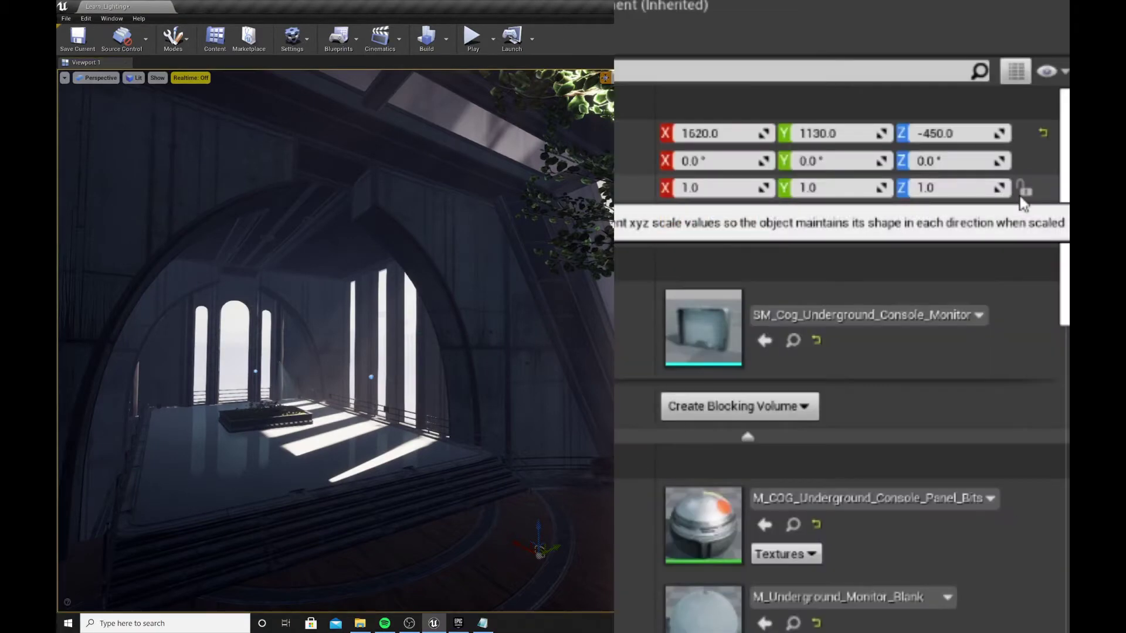
left_click(1026, 189)
left_click(731, 189)
type("3")
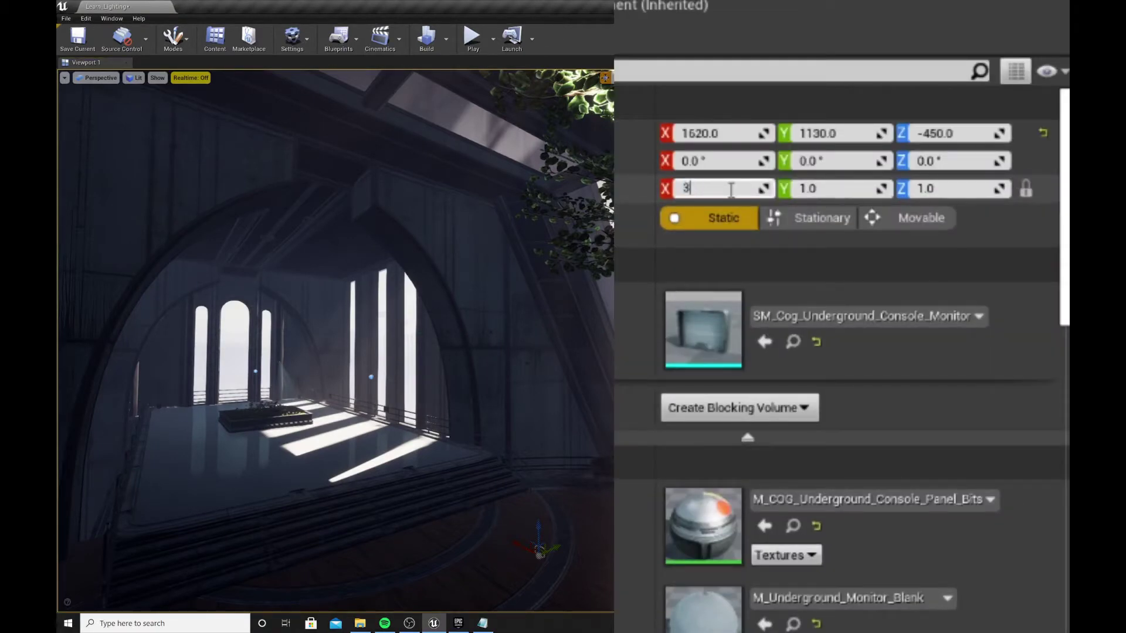
key("Return")
type("7")
key("Return")
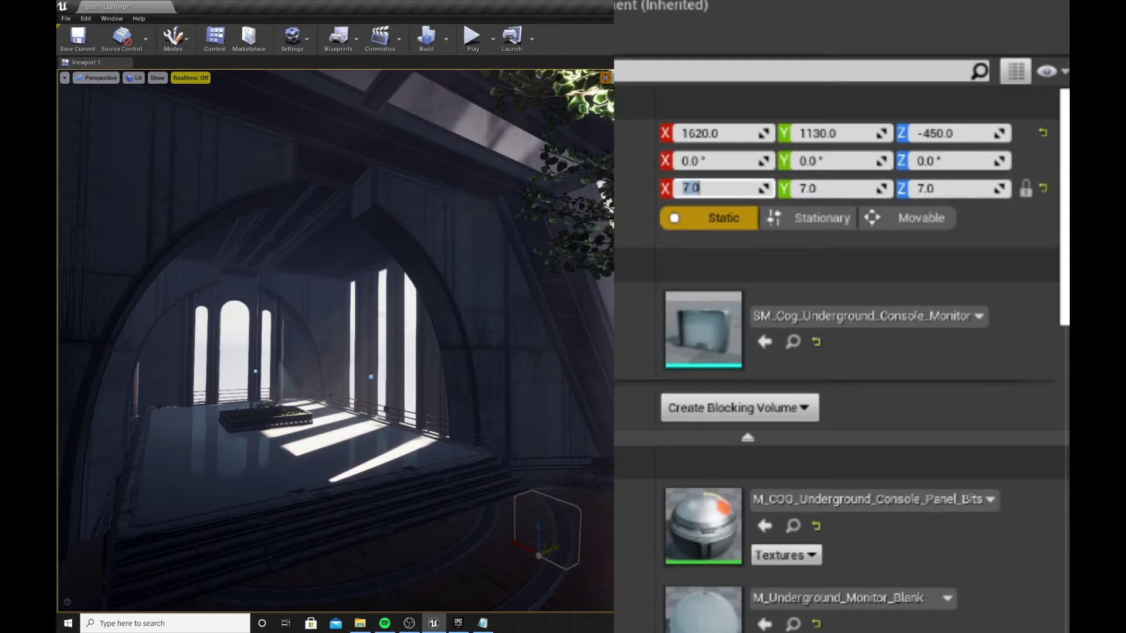
Raise the monitor off the floor and rotate it 90° about the Z axis to face into the room
left_click_drag(539, 531, 524, 340)
key("e")
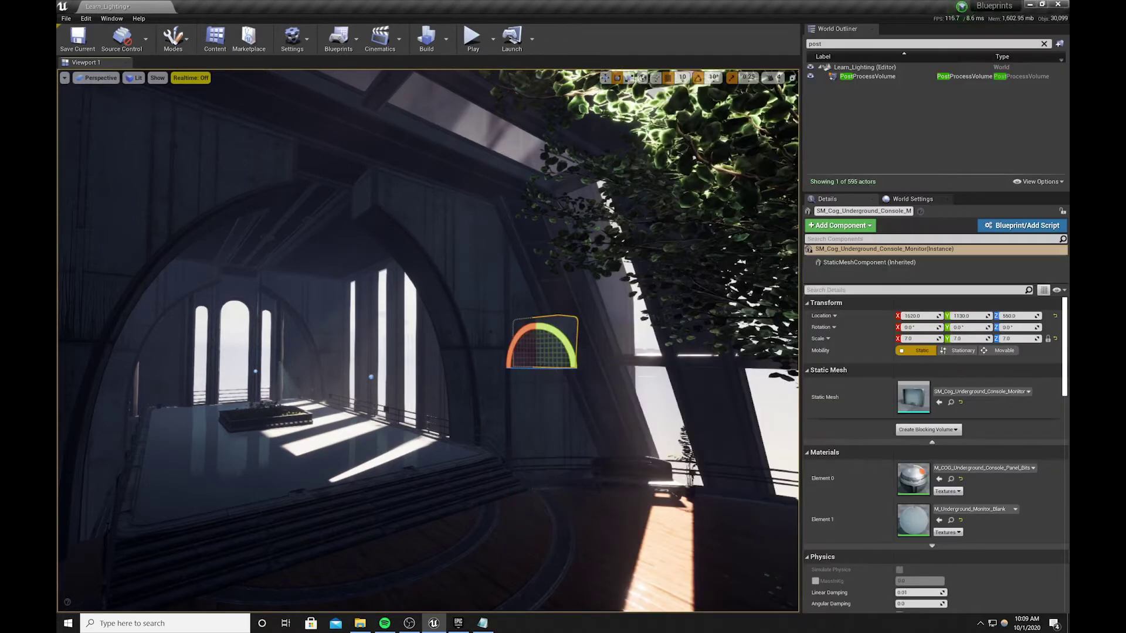
right_click_drag(525, 340, 519, 340)
mouse_move(548, 368)
left_mouse_down()
mouse_move(526, 369)
mouse_move(587, 370)
mouse_move(566, 369)
left_mouse_up()
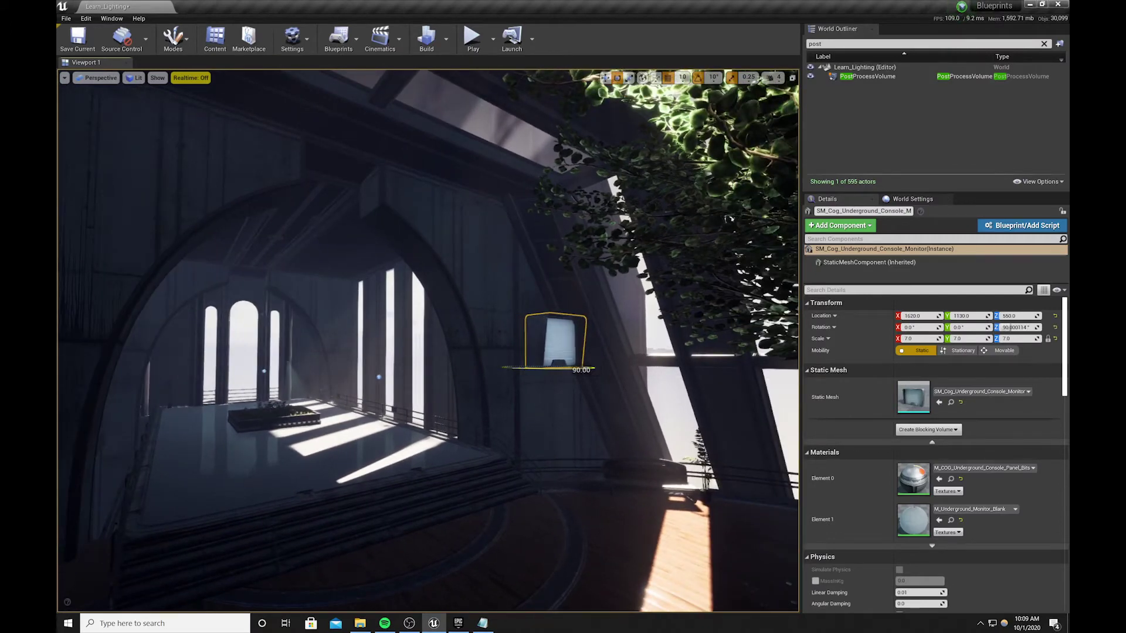
right_click_drag(566, 369, 591, 344)
key("f")
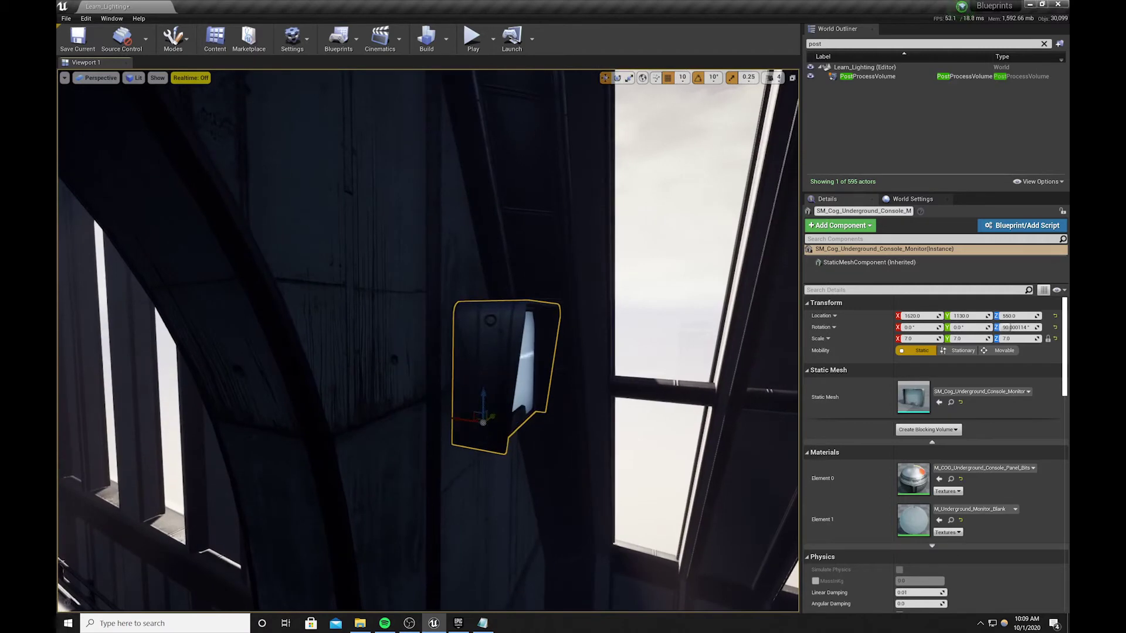
Move the monitor against the wall beside the archway, to about X 1700, Y 680, Z 910
key("w")
left_click_drag(460, 421, 403, 407)
key("s")
right_click_drag(509, 418, 458, 418)
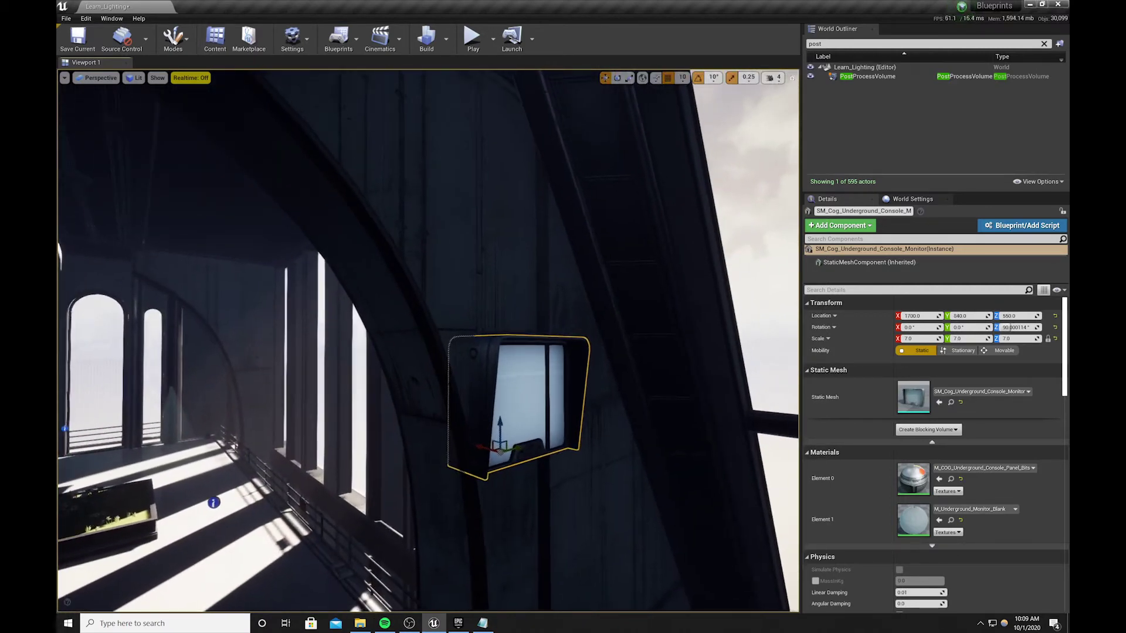
left_click_drag(501, 449, 462, 294)
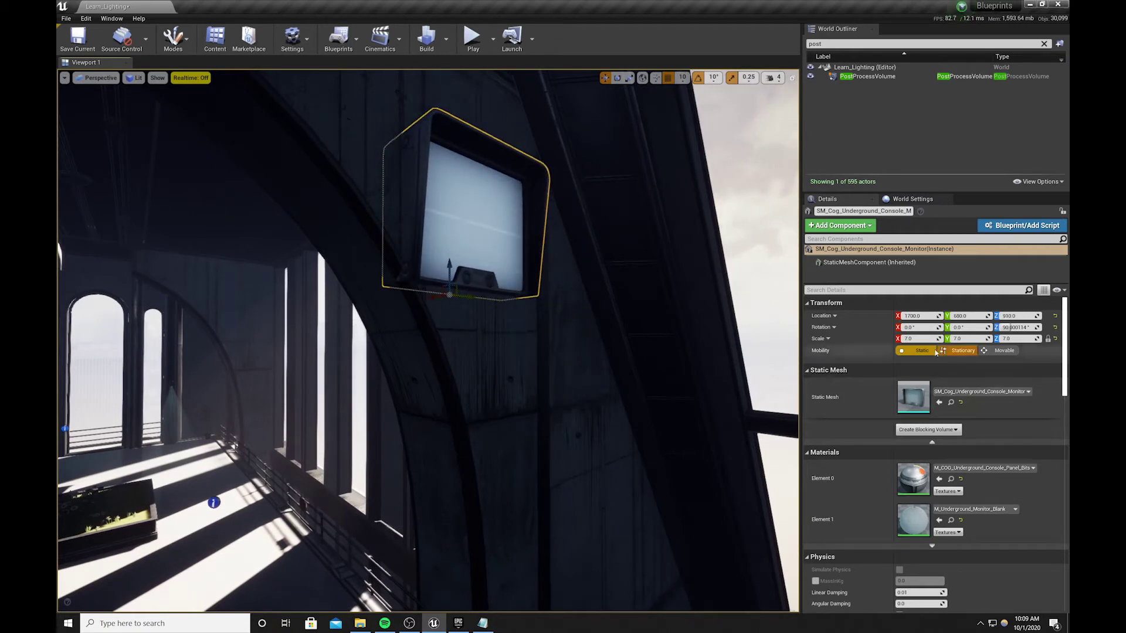
Set the monitor's uniform scale to 5.0 and reposition it on the wall at about X 1660, Y 710
left_click(919, 339)
type("5")
key("Return")
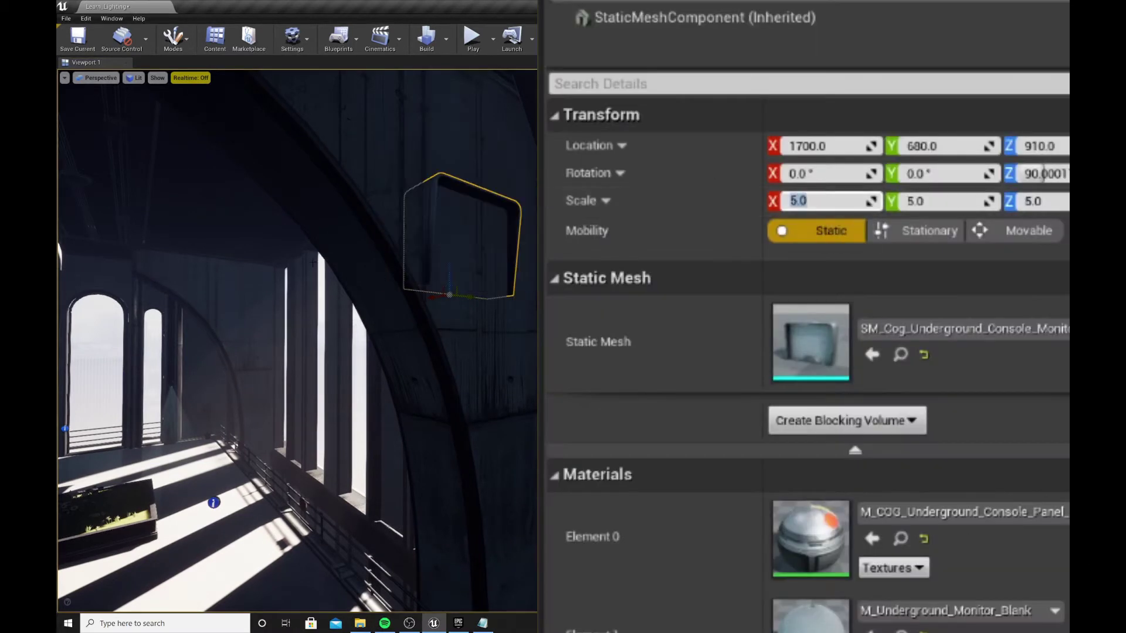
left_click_drag(436, 297, 448, 297)
right_click_drag(448, 297, 433, 337)
left_click_drag(438, 338, 452, 335)
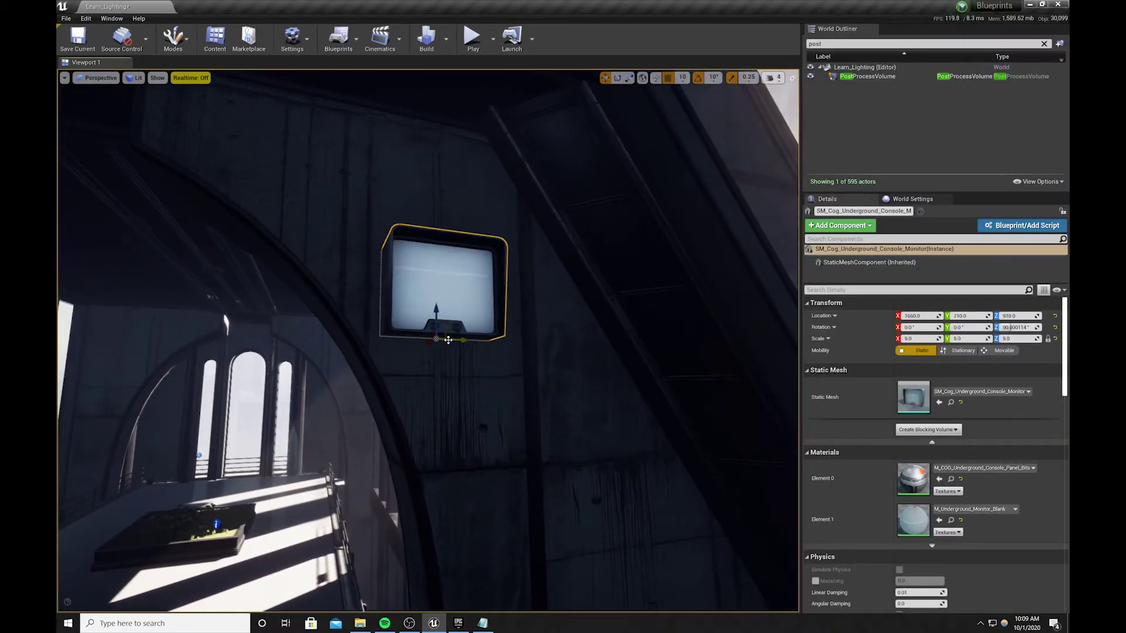
Duplicate the monitor to the opposite side of the archway, at about Y -720
right_click_drag(448, 340, 396, 332)
left_click_drag(715, 332, 288, 313, "alt")
mouse_move(288, 313)
right_mouse_down()
mouse_move(267, 308)
mouse_move(304, 306)
mouse_move(280, 309)
right_mouse_up()
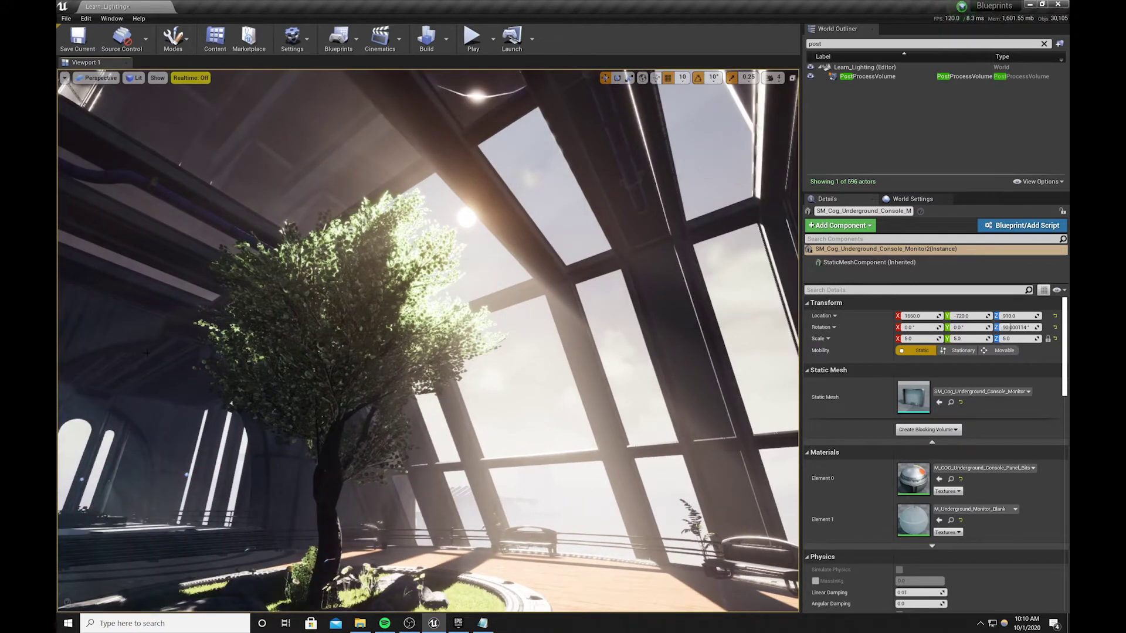
Move the duplicated monitor higher and closer to the archway, to about Y -360, Z 1180
right_click_drag(330, 406, 185, 407)
key("w")
left_click(330, 405)
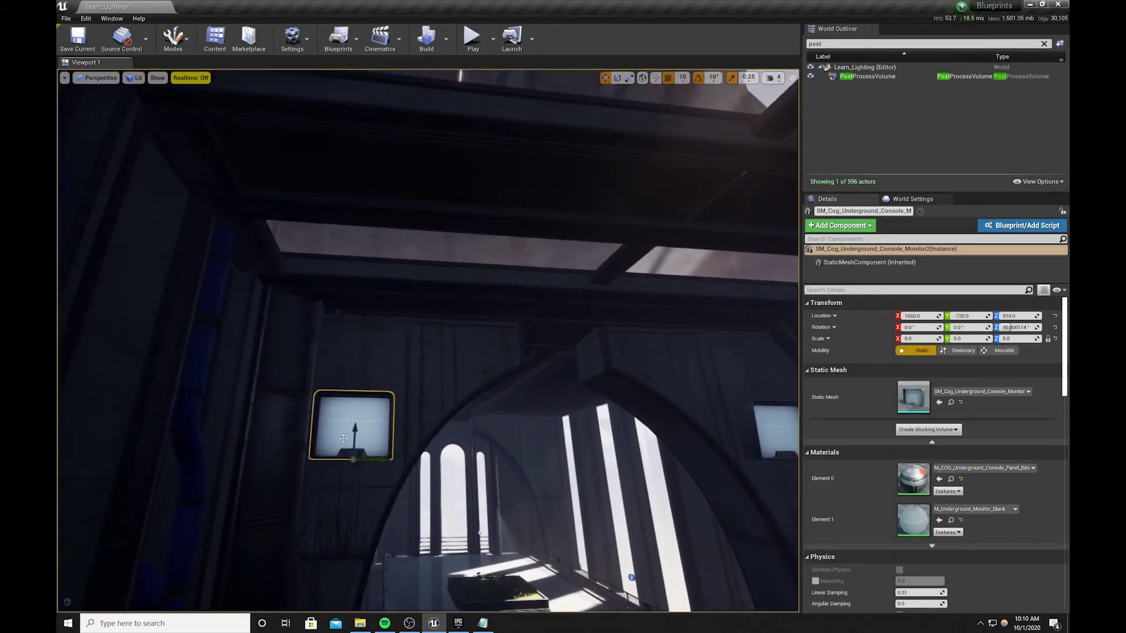
left_click_drag(353, 460, 465, 377)
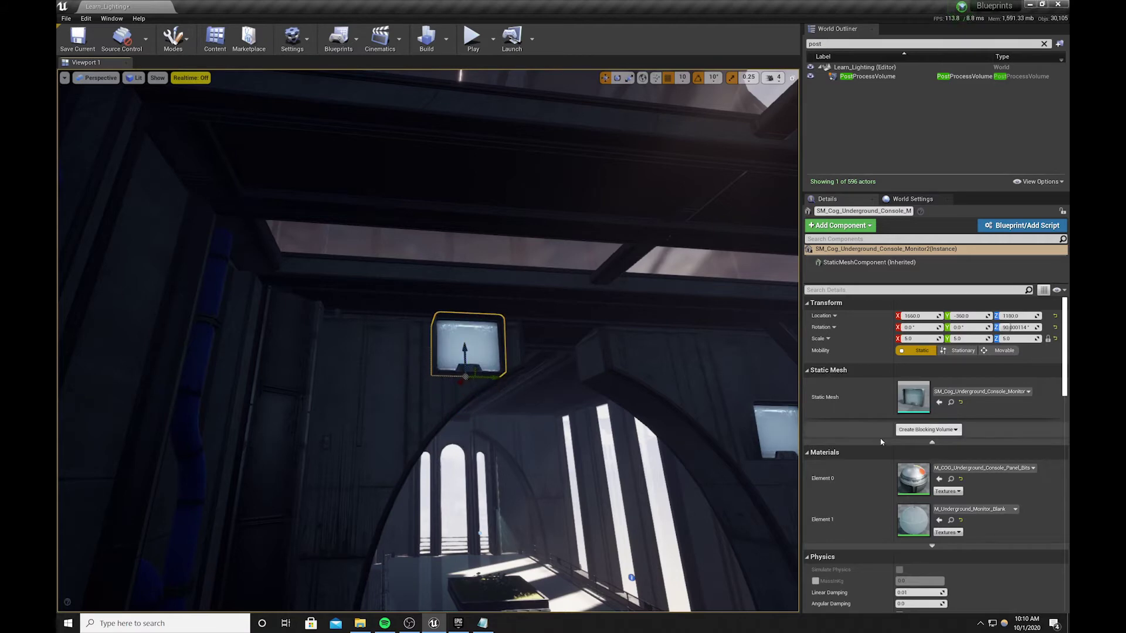
Move the original monitor up and closer to the archway to match its copy, at about Y 400, Z 1180
left_click(775, 432)
right_click_drag(775, 432, 789, 432)
left_click_drag(712, 426, 697, 357)
right_click_drag(699, 360, 727, 360)
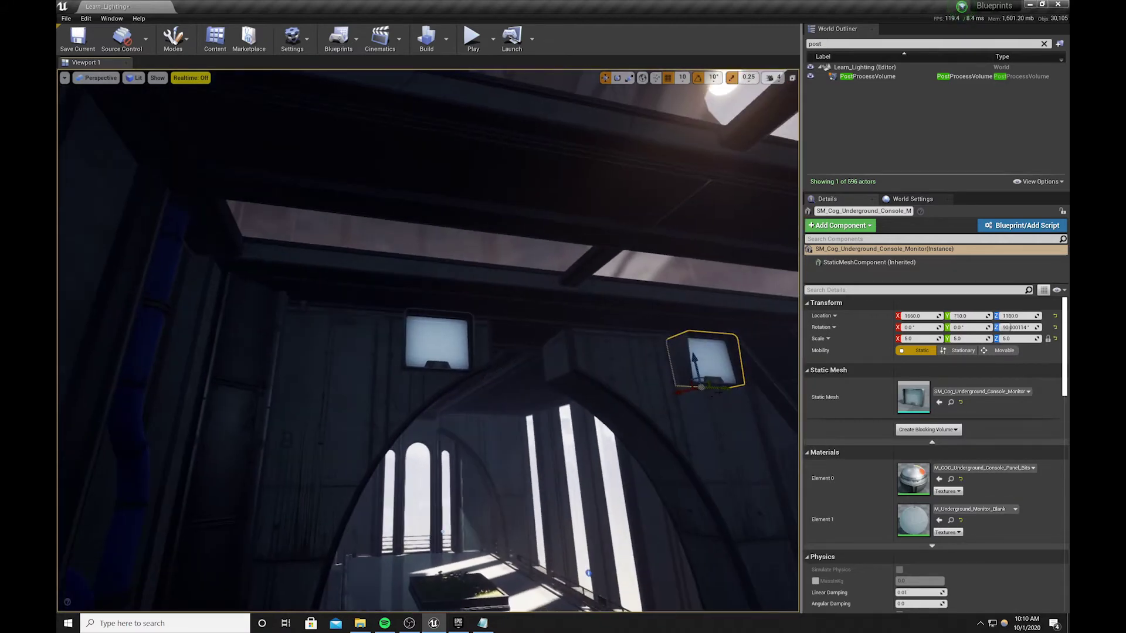
left_click_drag(727, 385, 655, 383)
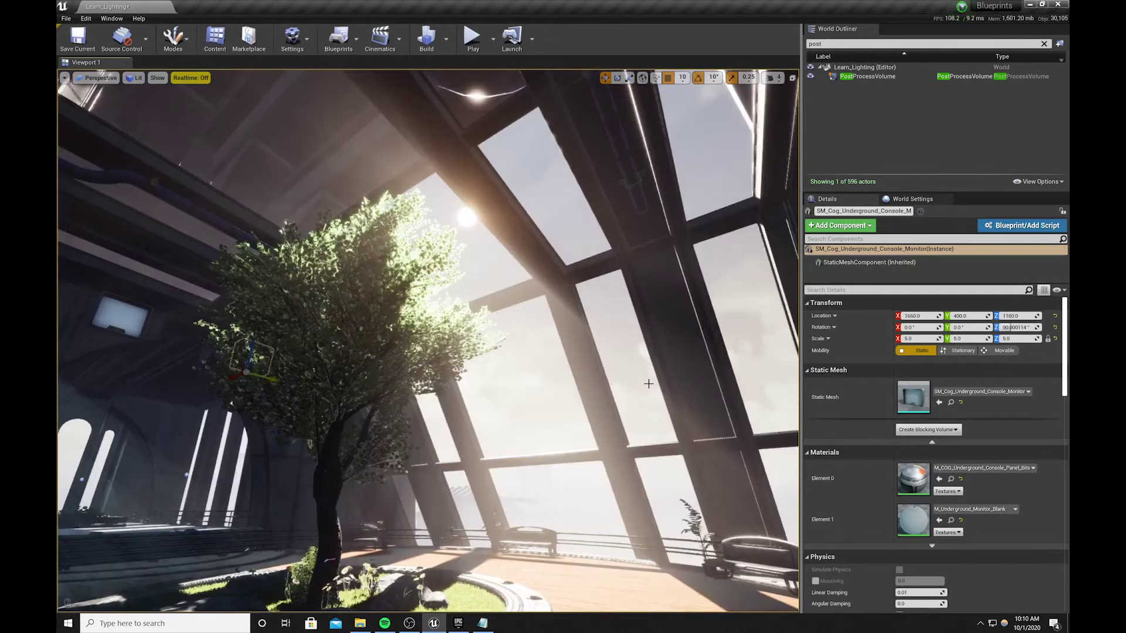
Delete the wall monitor hidden behind the tree, keeping only the one on the opposite side of the archway
left_click(482, 392)
key("g")
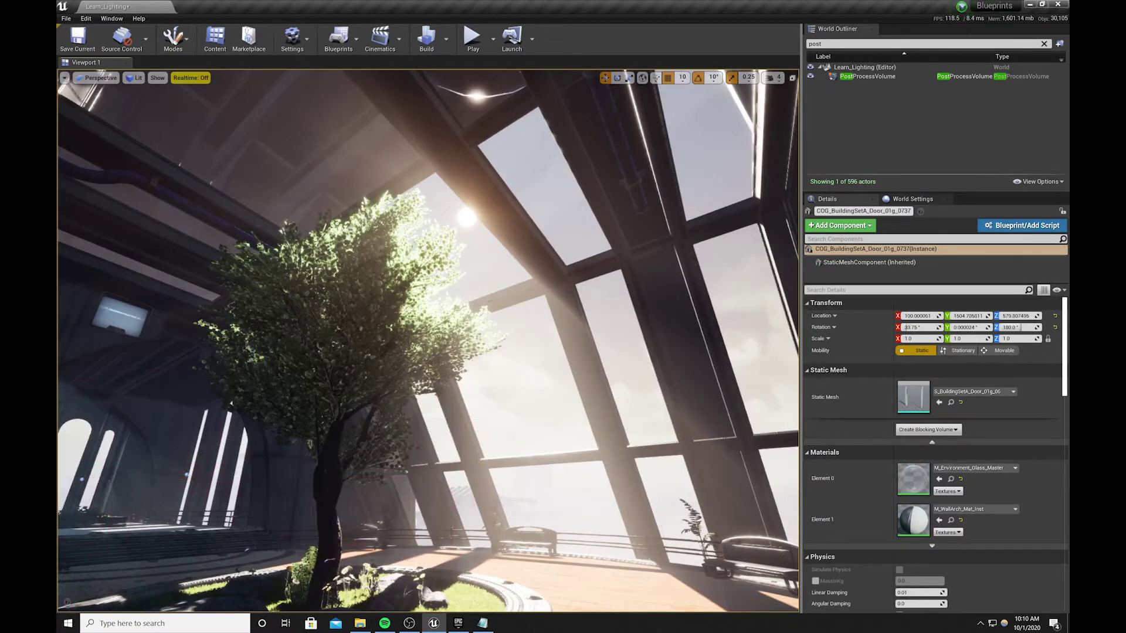
key("g")
right_click_drag(482, 392, 352, 381)
key("w")
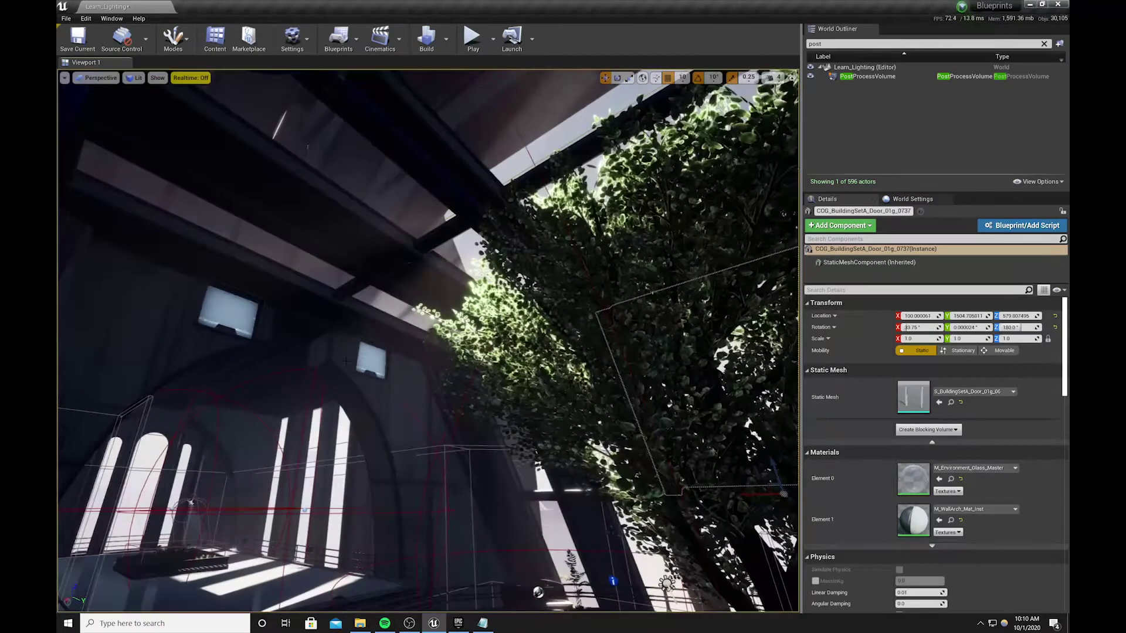
left_click(371, 357)
key("Delete")
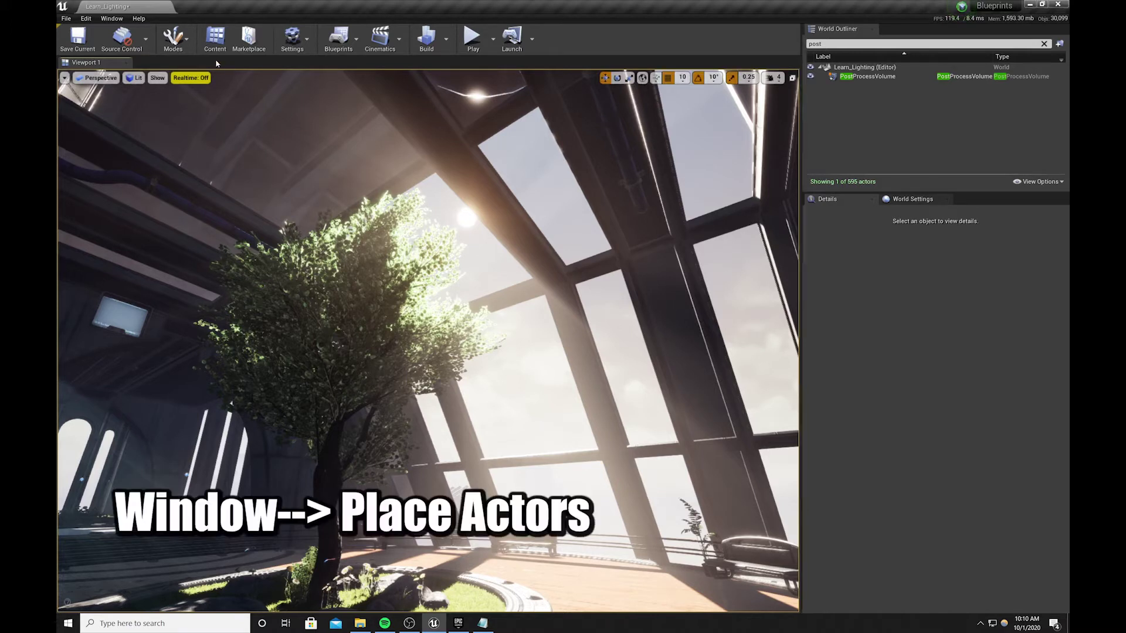
Place a point light in front of the remaining wall monitor, at about X 1340, Y -330, Z 1140
left_click(112, 18)
left_click(148, 124)
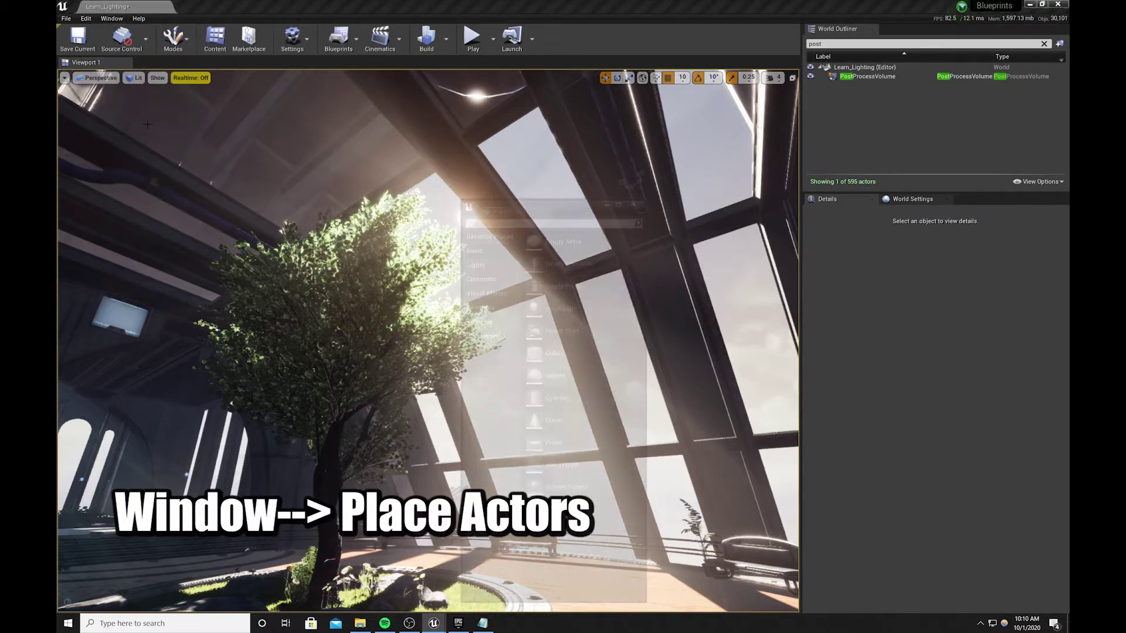
left_click(486, 259)
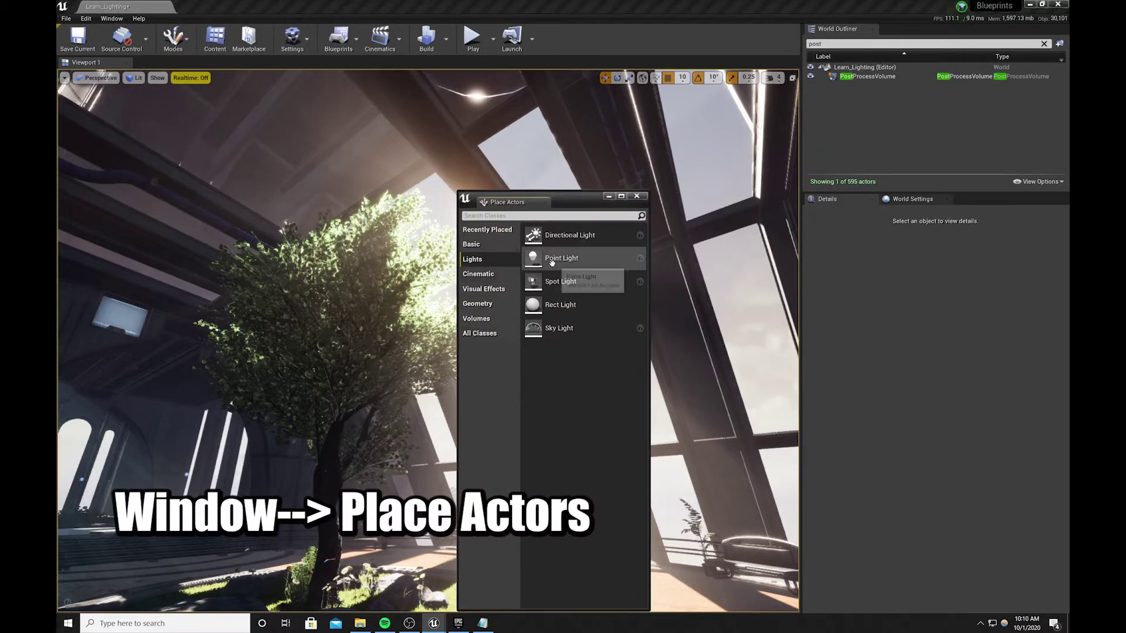
left_click_drag(548, 305, 142, 311)
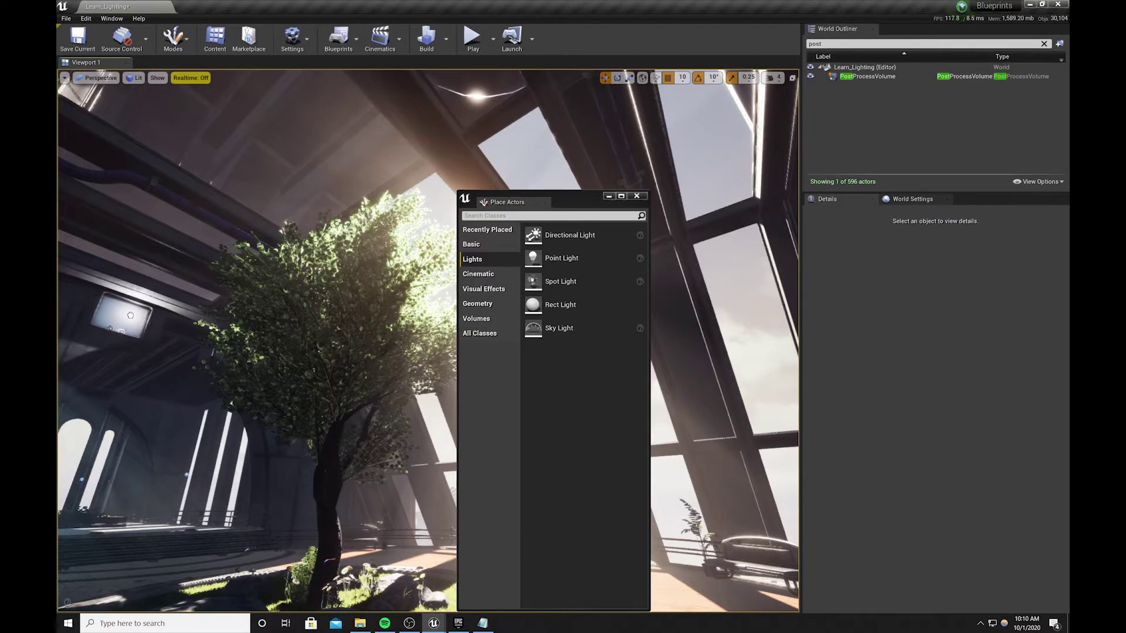
key("g")
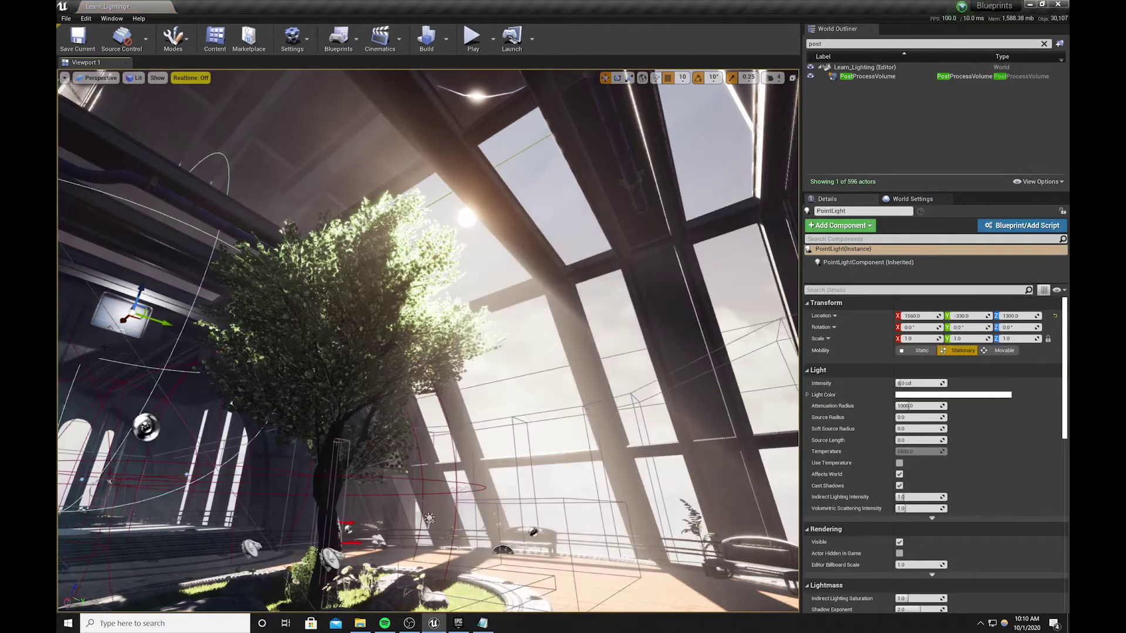
mouse_move(123, 321)
left_mouse_down()
mouse_move(144, 297)
mouse_move(134, 321)
left_mouse_up()
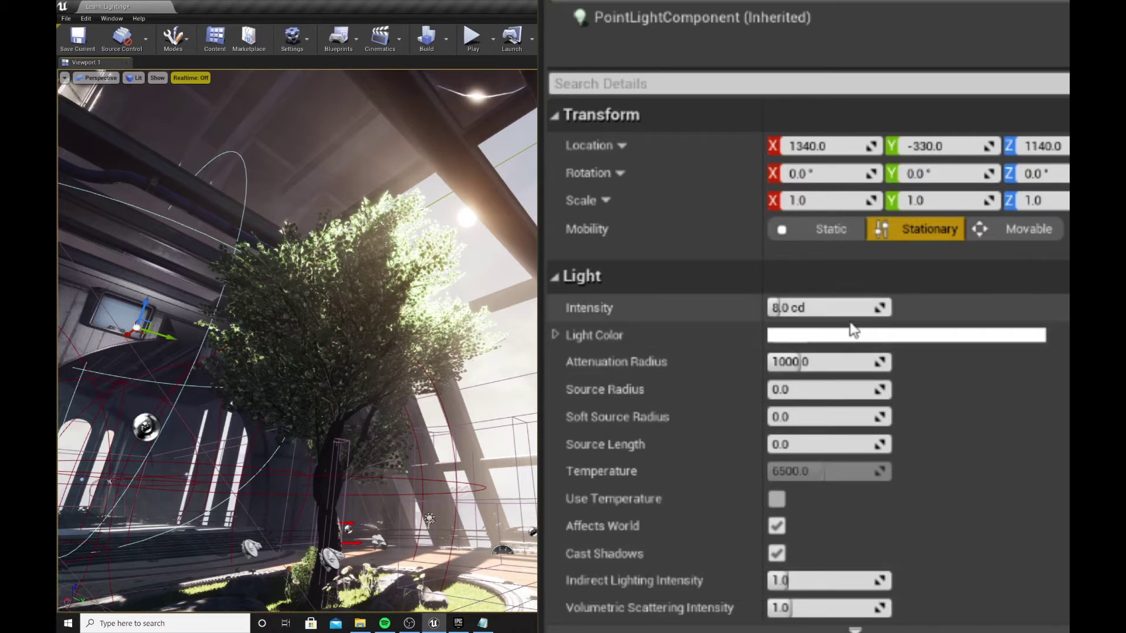
Shrink the point light's attenuation radius to 350 and move the light to about X 1260, Y -400, Z 1120
right_click_drag(175, 339, 169, 335)
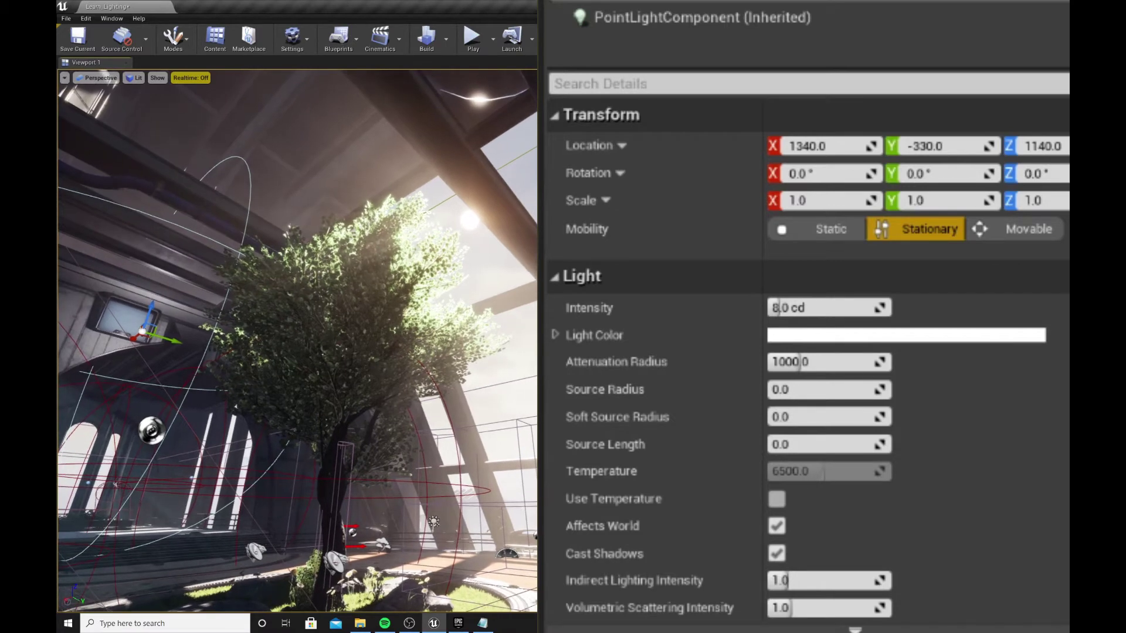
key("e")
key("r")
left_click_drag(175, 340, 140, 303)
key("w")
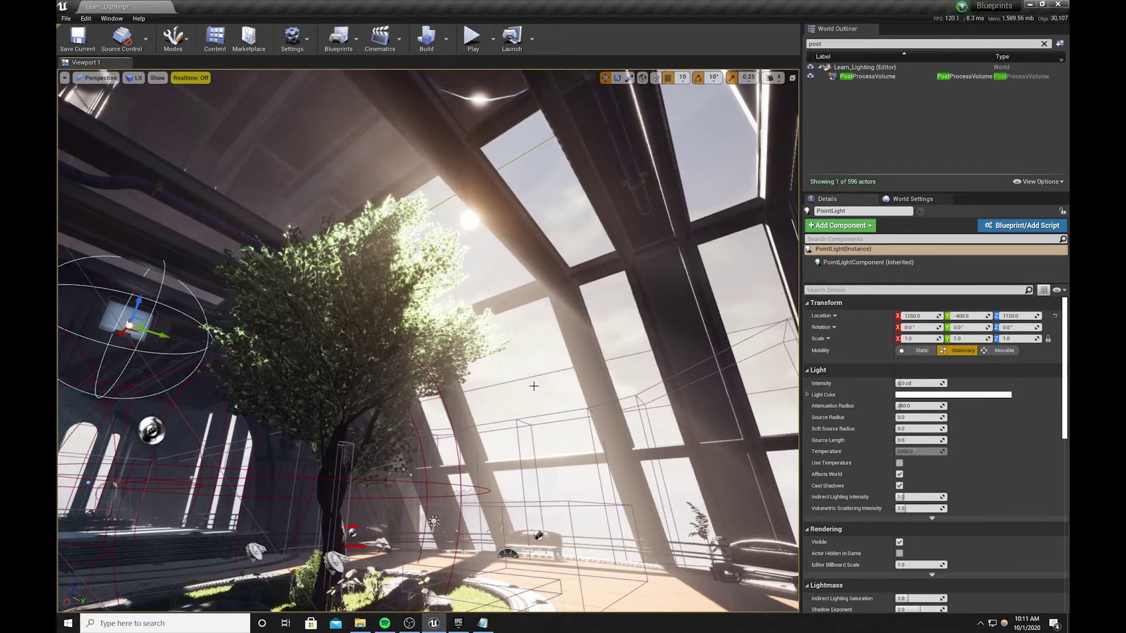
Set the point light's color to a light blue, about hex sRGB A5C6FF
left_click(912, 396)
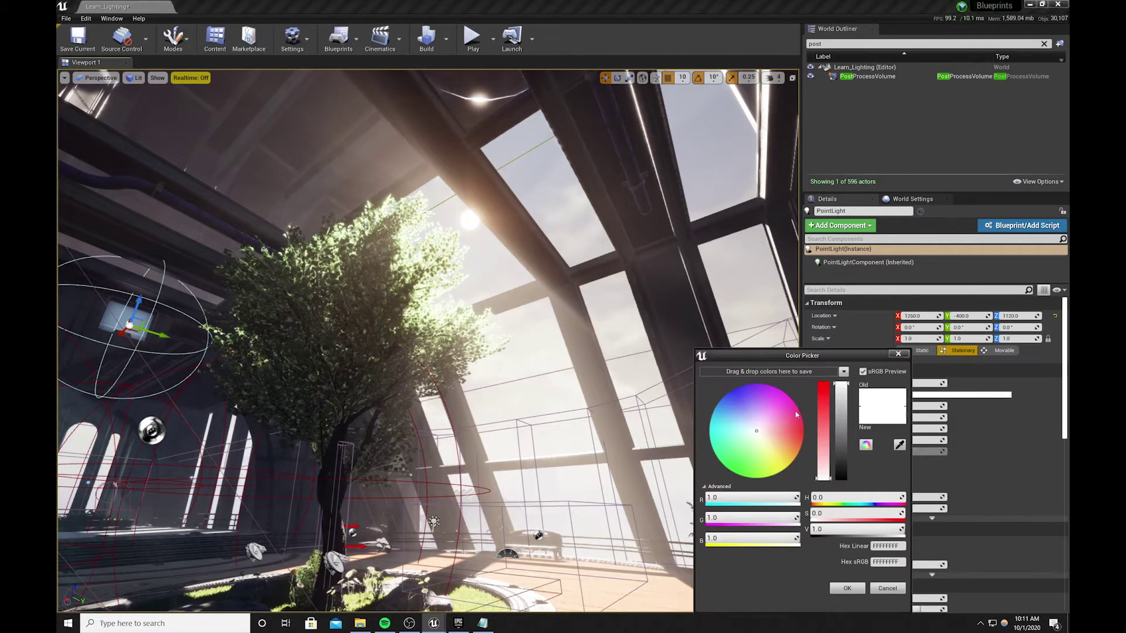
left_click_drag(756, 437, 734, 411)
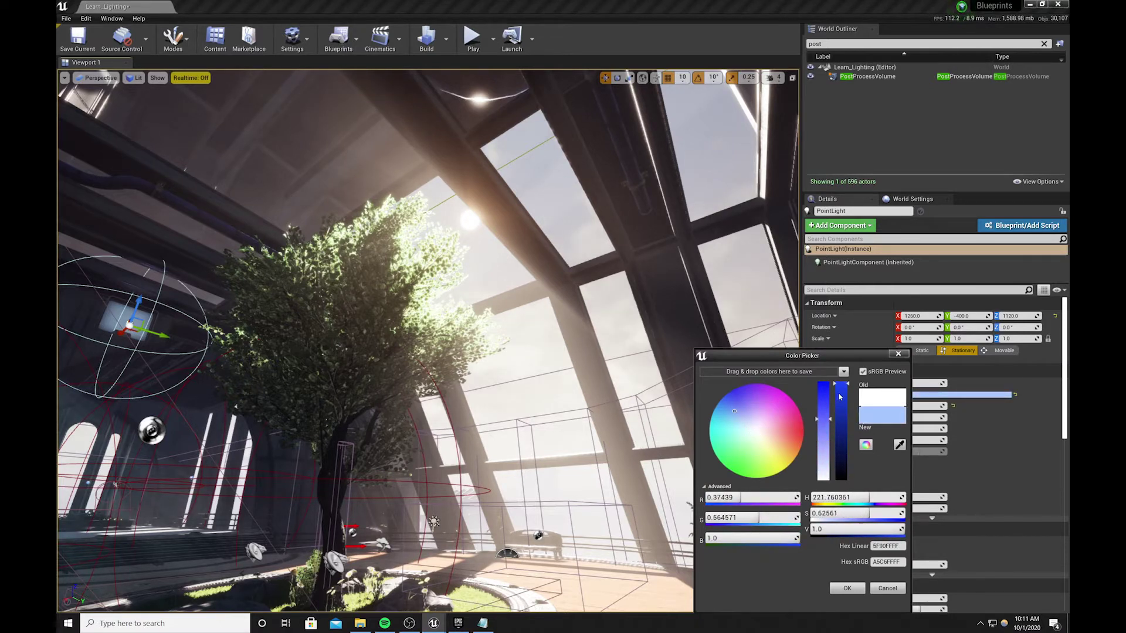
left_click(846, 588)
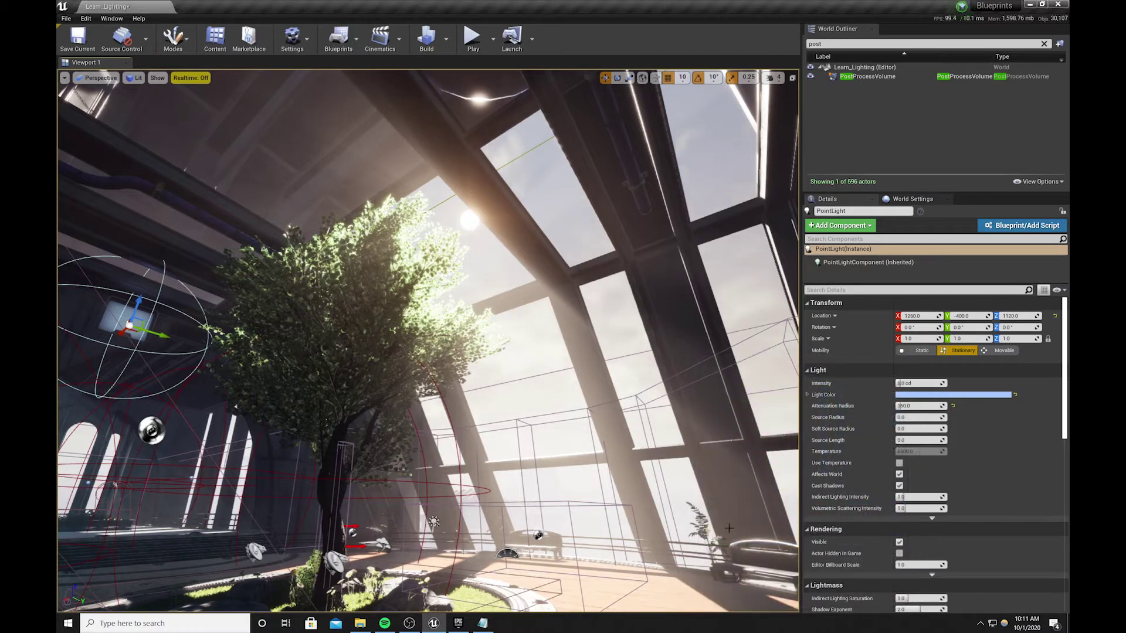
right_click_drag(411, 449, 388, 443)
key("g")
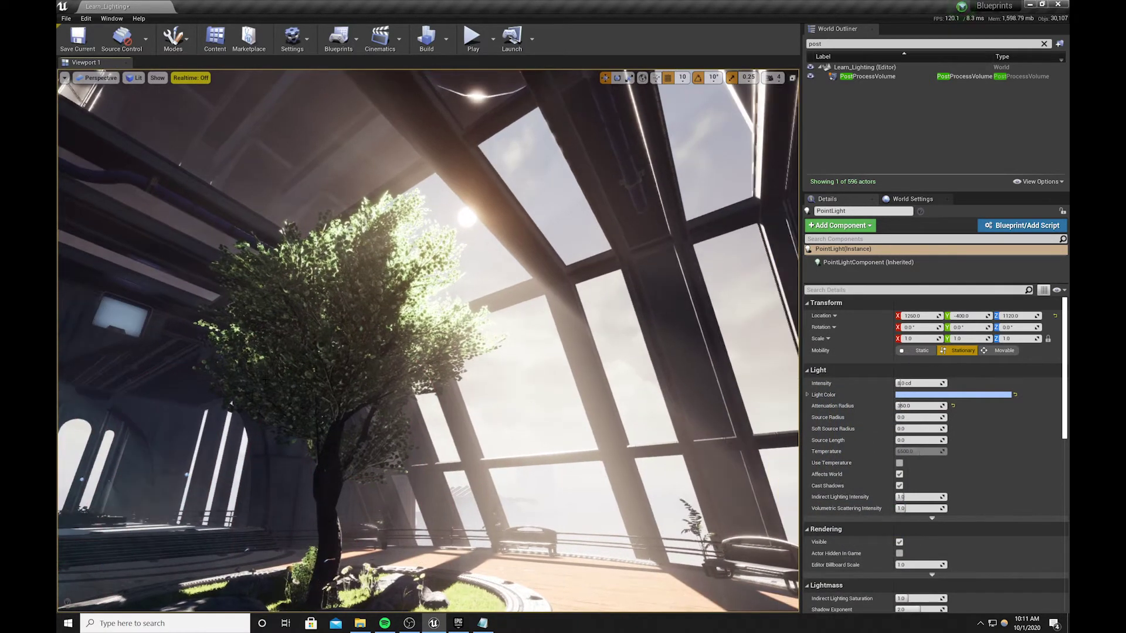
Set the point light's intensity to 15 cd and move it to about X 1190, Z 1090
key("g")
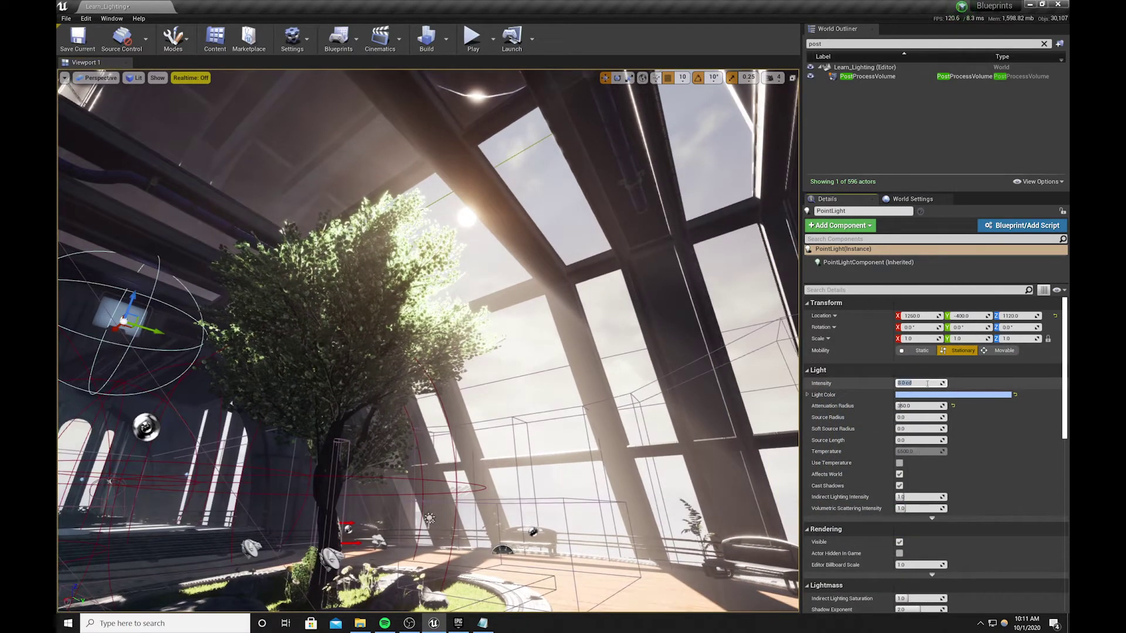
left_click(915, 383)
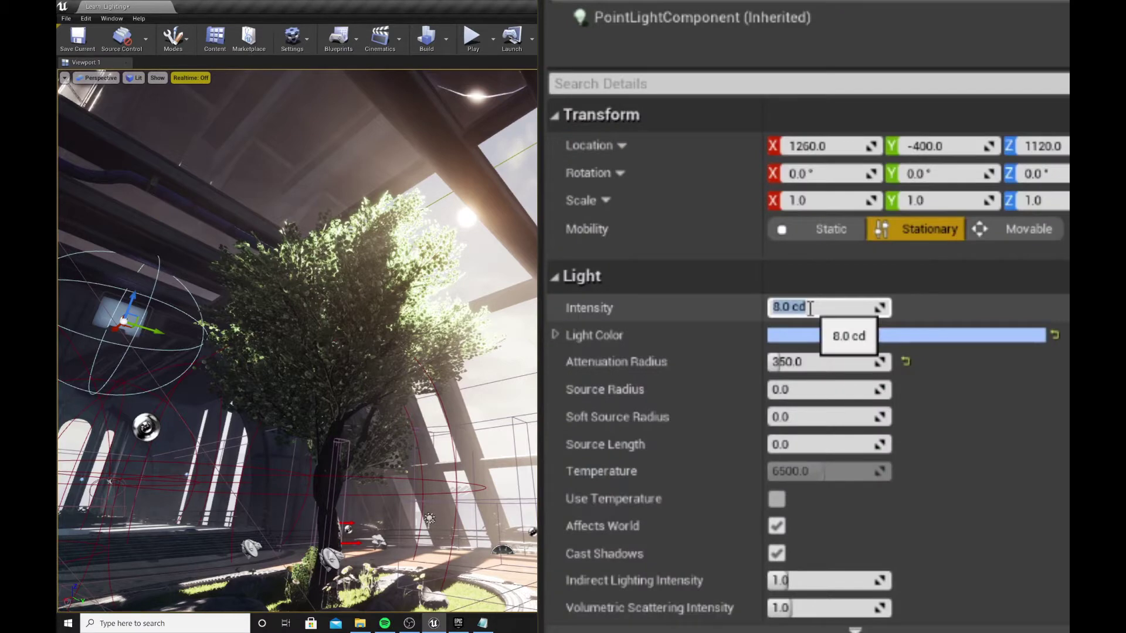
type("15")
key("Return")
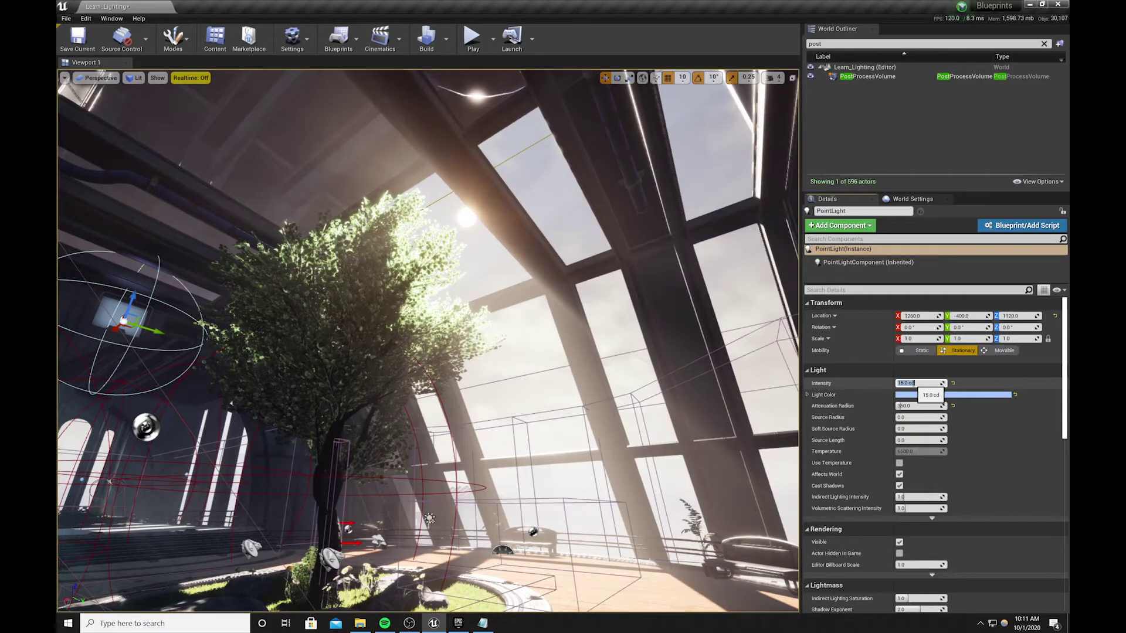
mouse_move(132, 305)
left_mouse_down()
mouse_move(120, 332)
mouse_move(133, 304)
left_mouse_up()
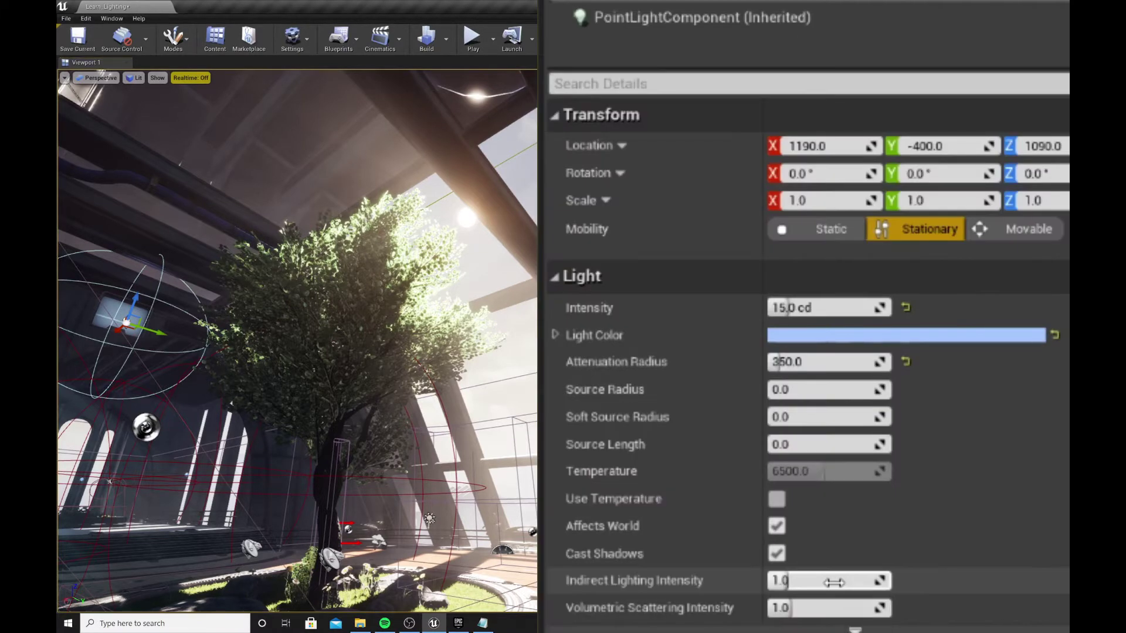
Set the point light's indirect lighting intensity to 2.0 and deepen its color to a more saturated blue
left_click(834, 583)
type("2.0")
key("Return")
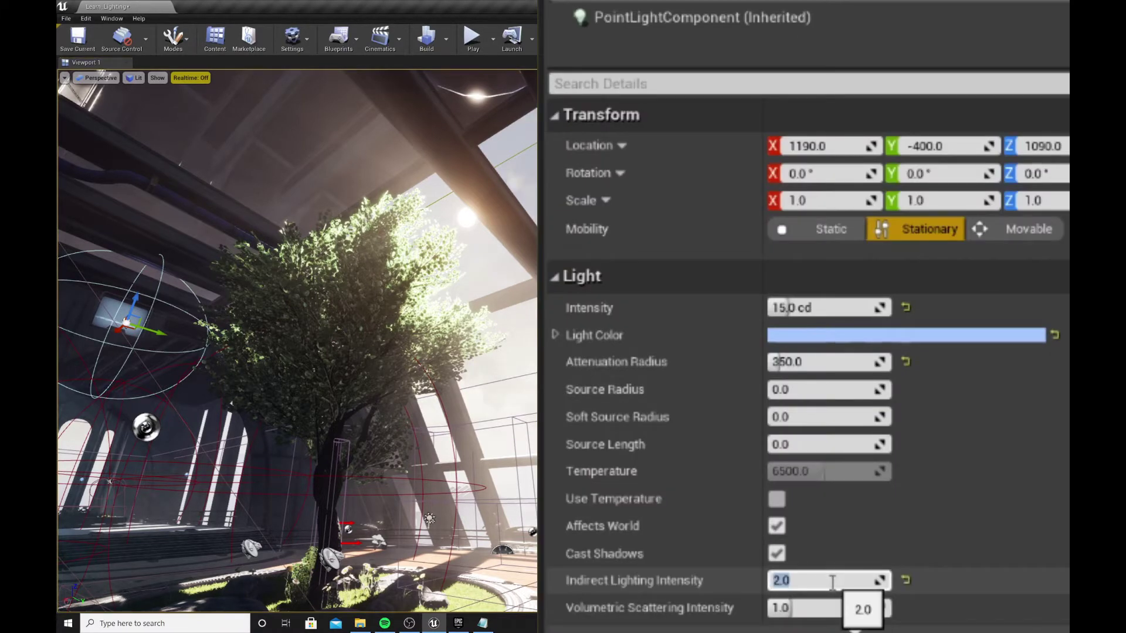
left_click(789, 335)
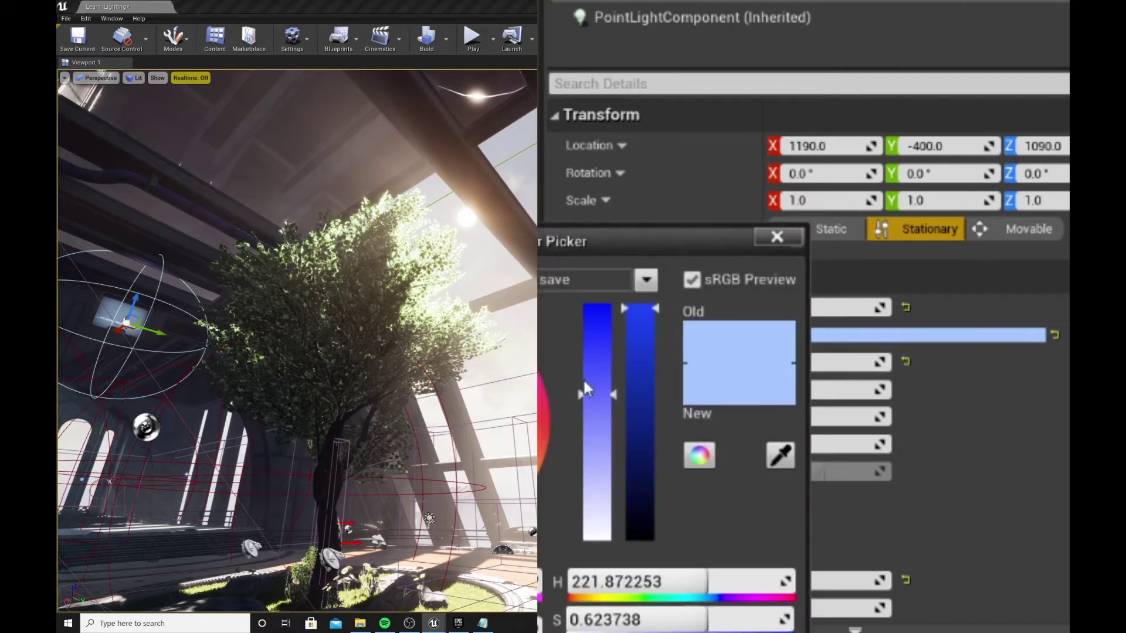
left_click_drag(584, 382, 816, 286)
left_click(854, 312)
left_click(932, 632)
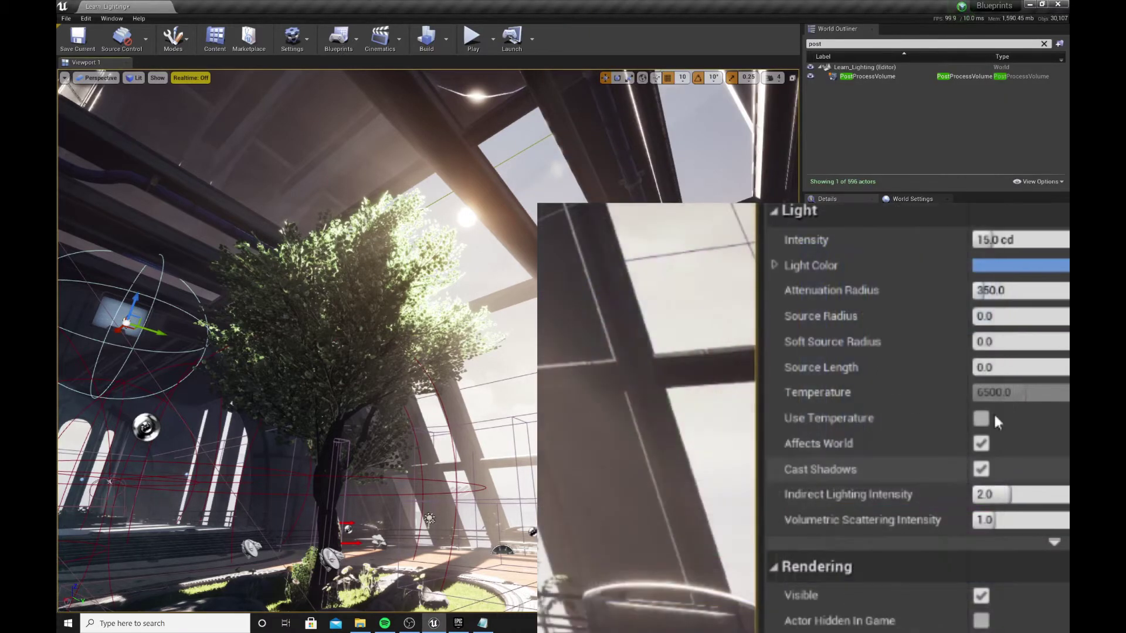
Raise the point light's intensity to 30 cd and lower the light to about Z 1060
left_click(1024, 239)
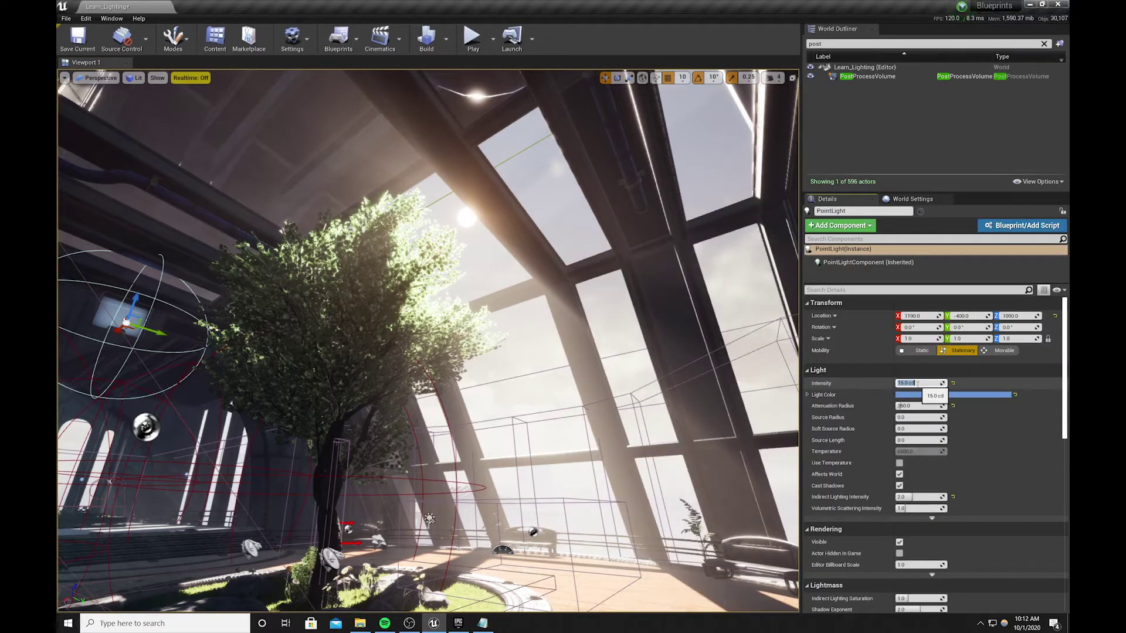
type("30")
key("Return")
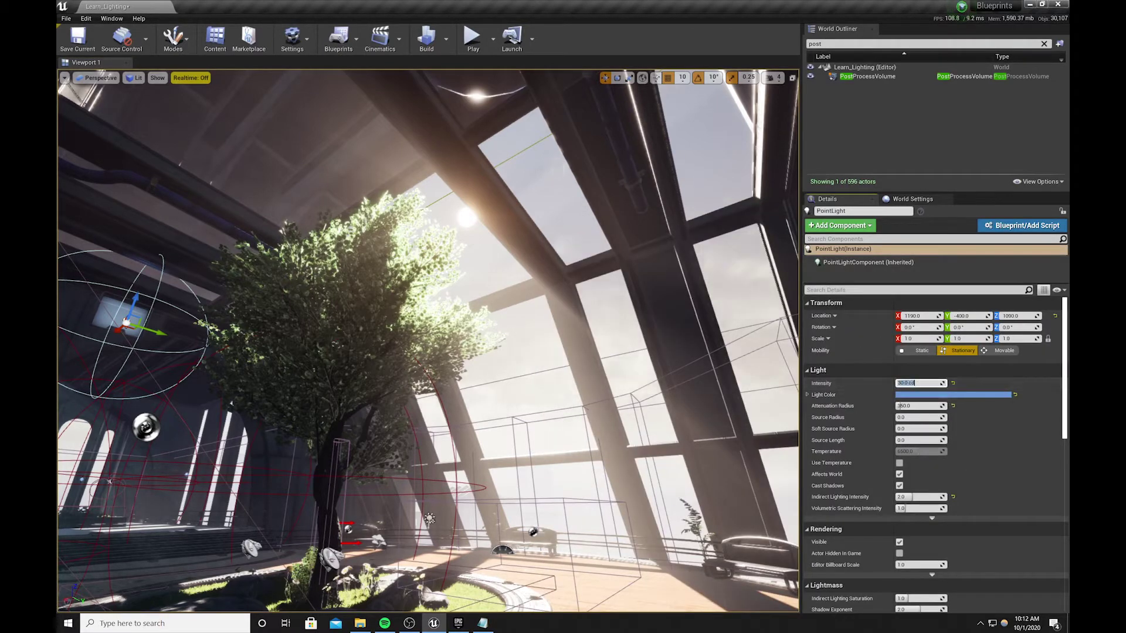
Examine the blue light's effect around the wall monitor with and without the editor overlays
key("g")
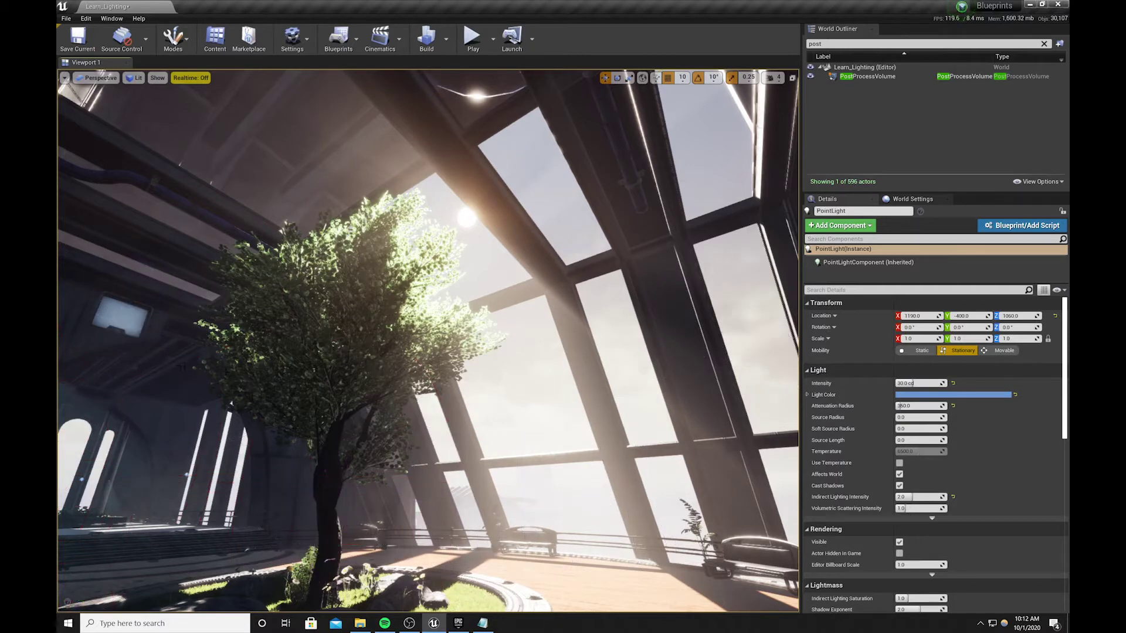
right_click_drag(428, 340, 410, 340)
key("g")
key("g")
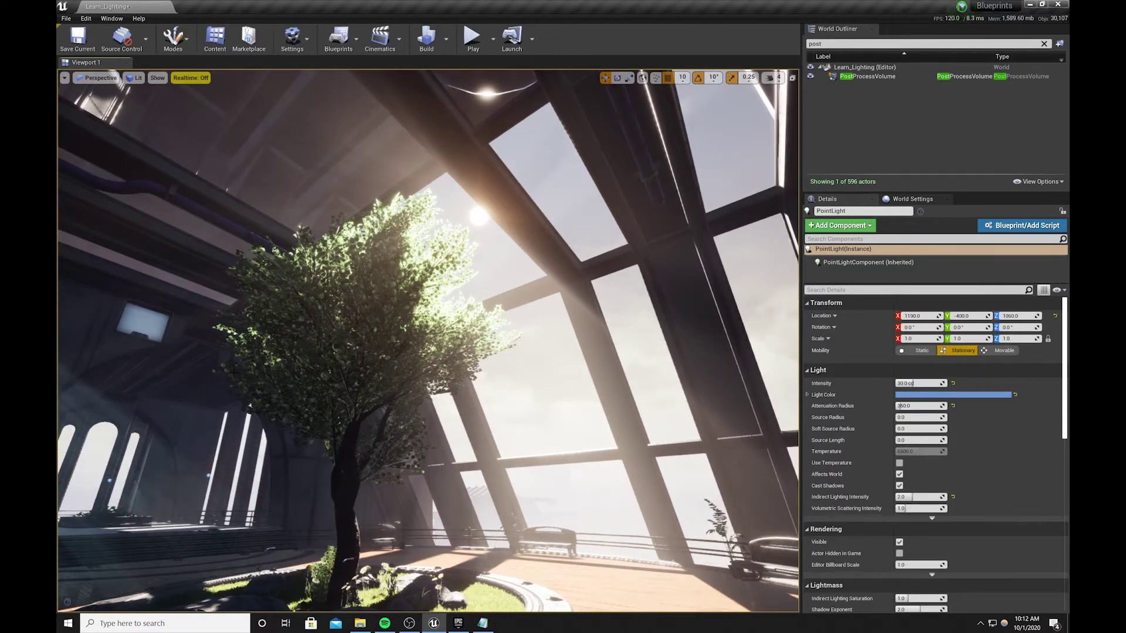
right_click_drag(233, 372, 252, 372)
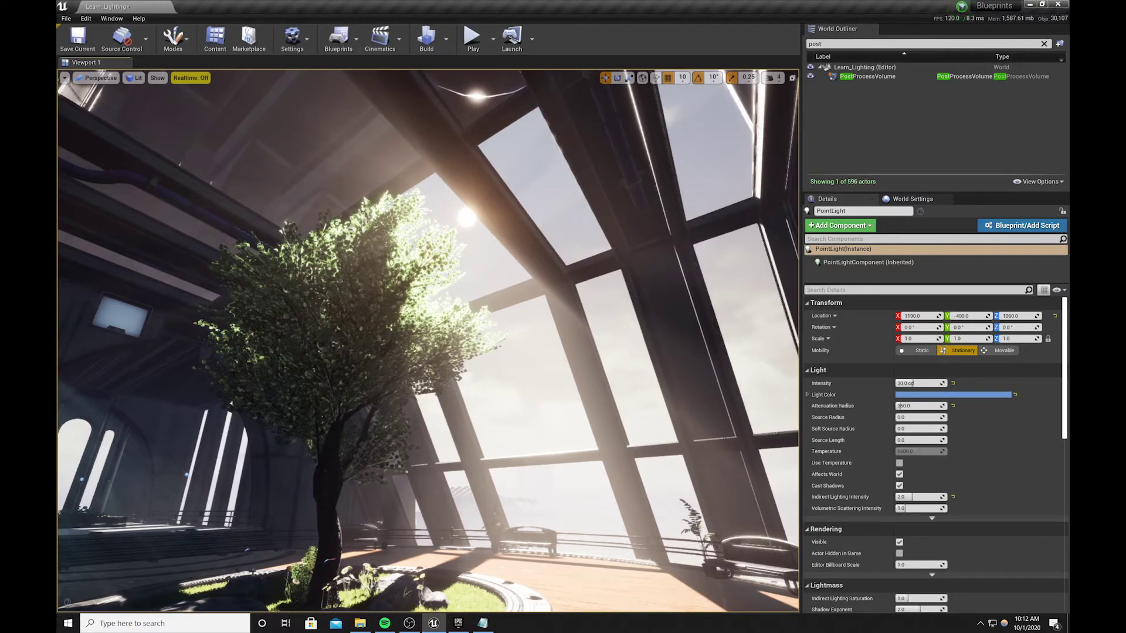
key("g")
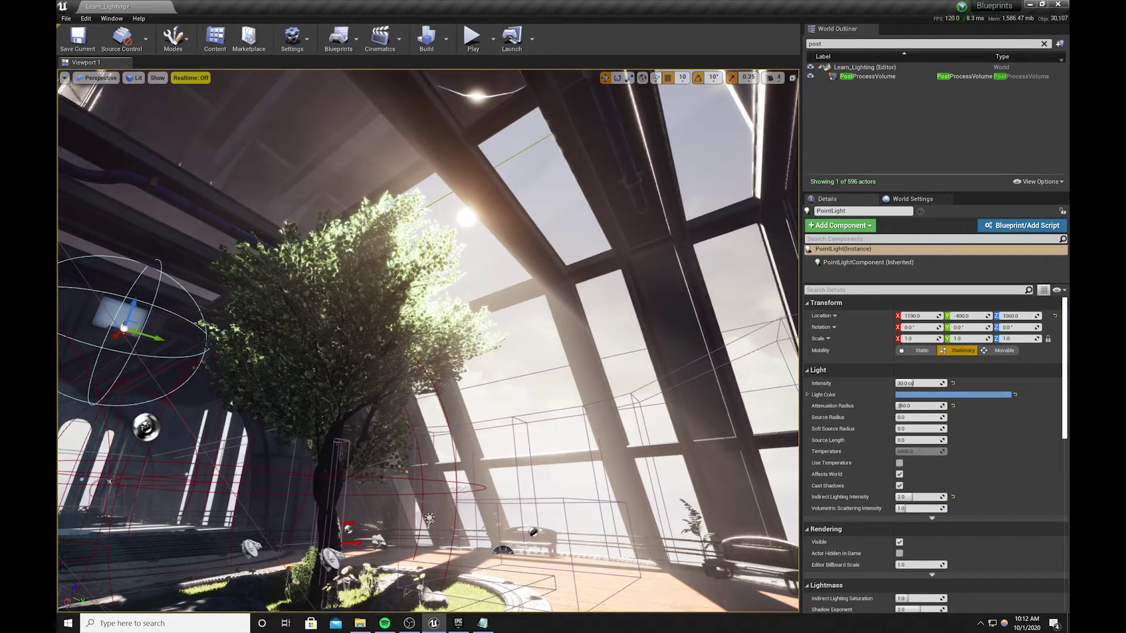
key("g")
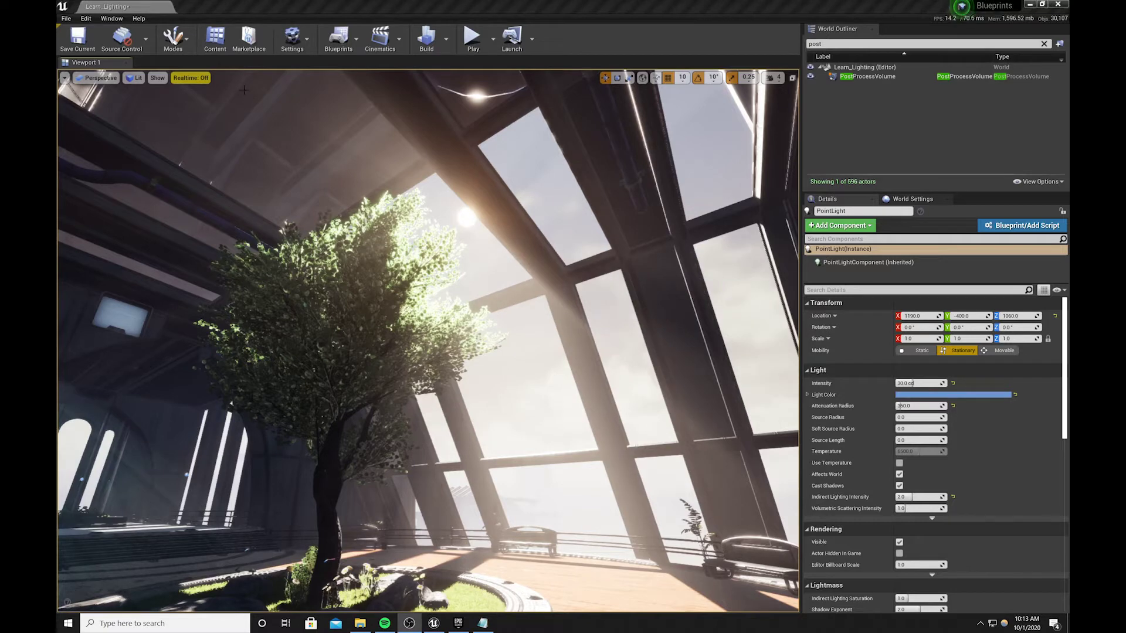
Place the SM_Cog_Underground_Console_Panel_Button mesh in the level at about X 1440, Y 230, Z 50
left_click(215, 40)
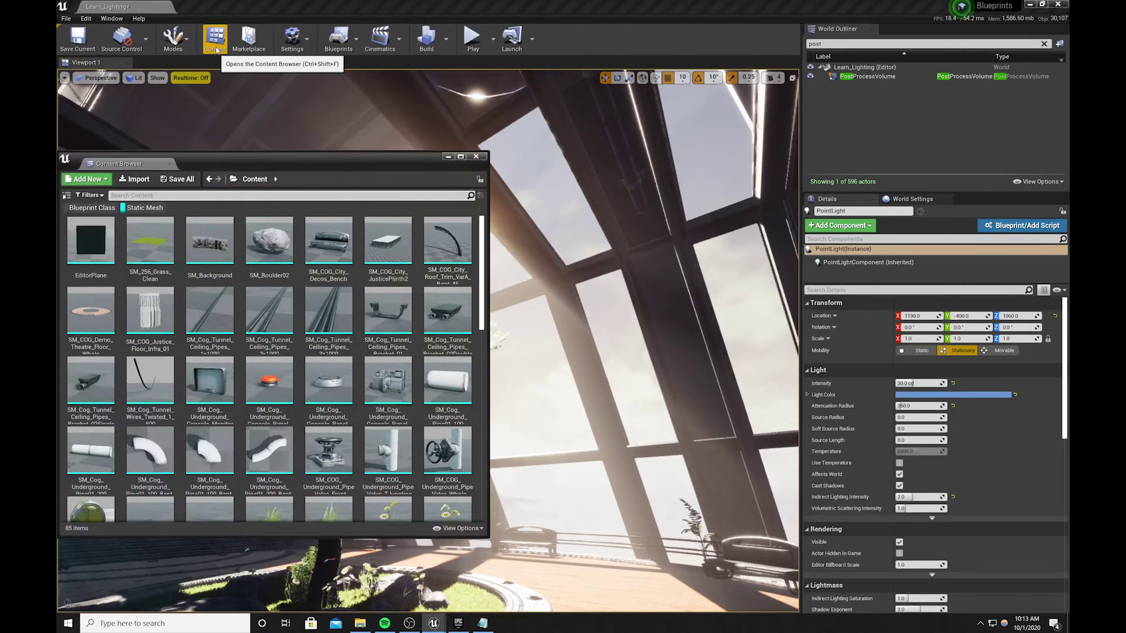
left_click(275, 365)
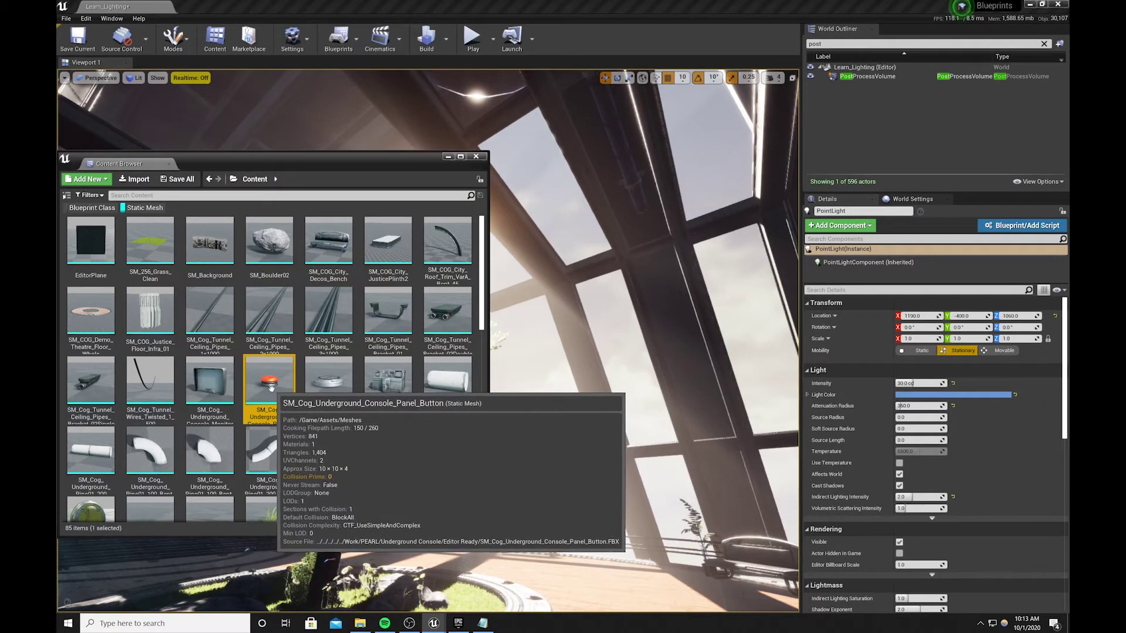
left_click_drag(267, 378, 190, 563)
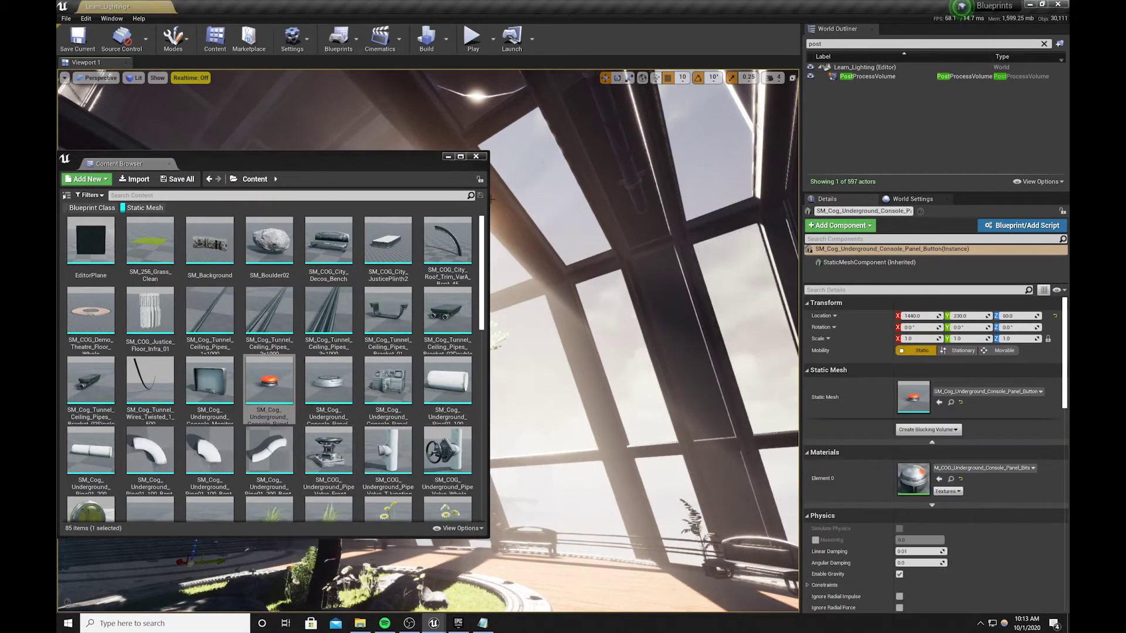
left_click(477, 156)
Raise the panel button to about Z 160 and set its uniform scale to 3.0
right_click_drag(476, 154, 452, 199)
key("w")
left_click_drag(403, 467, 403, 405)
scroll(441, 372, "up", 7)
scroll(440, 371, "down", 4)
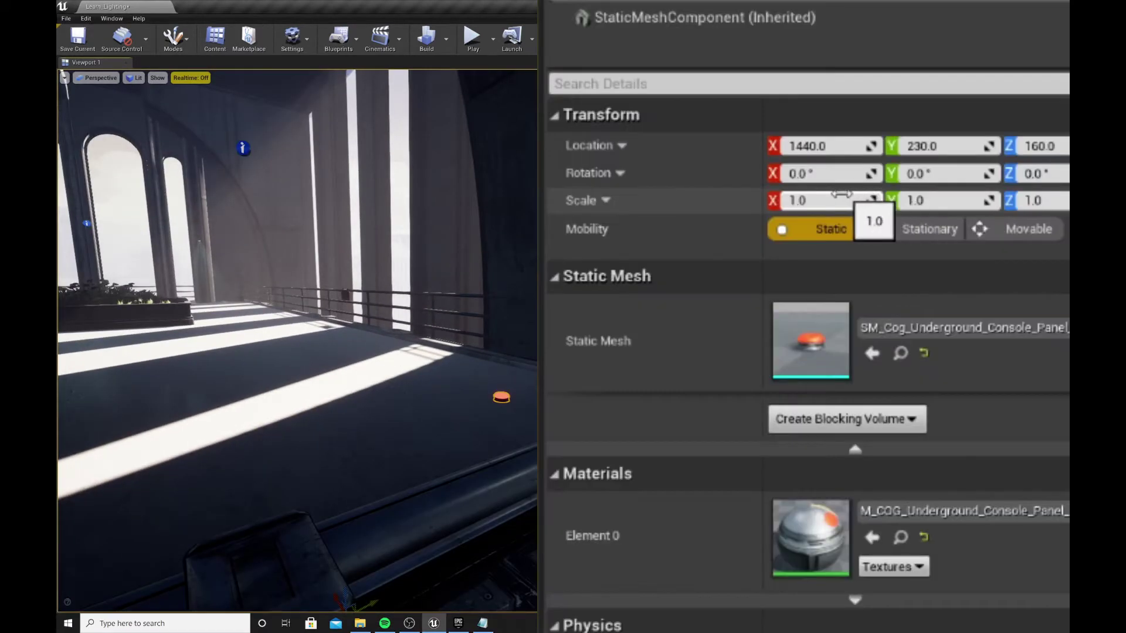
left_click(922, 338)
type("3")
key("Return")
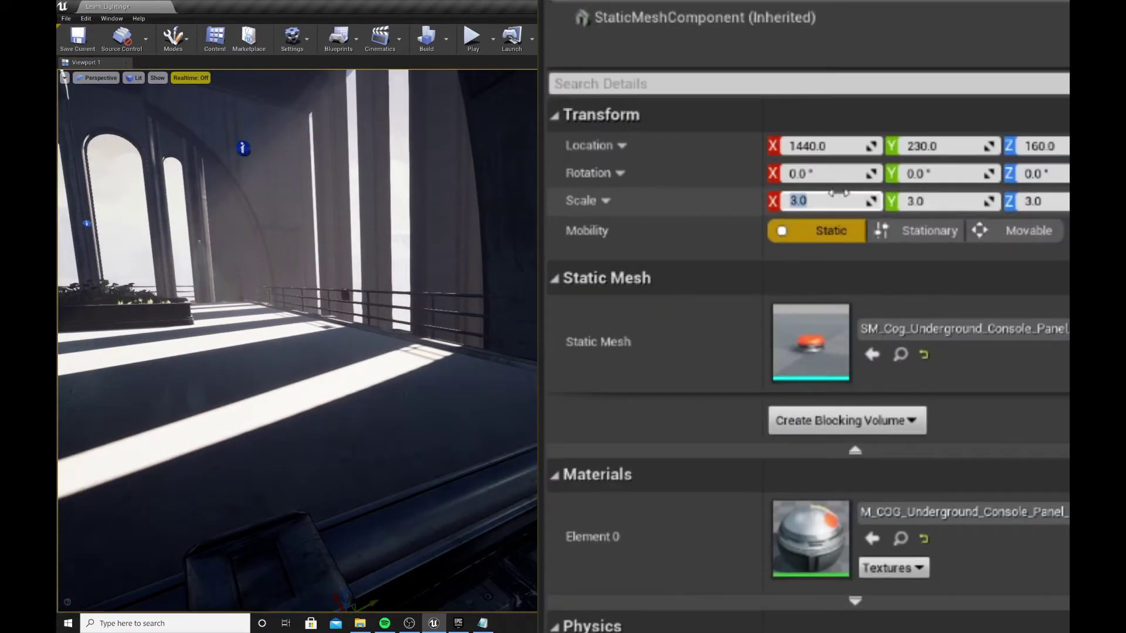
Set a pivot offset on the panel button and lower the button to about Z -70
right_click(422, 142)
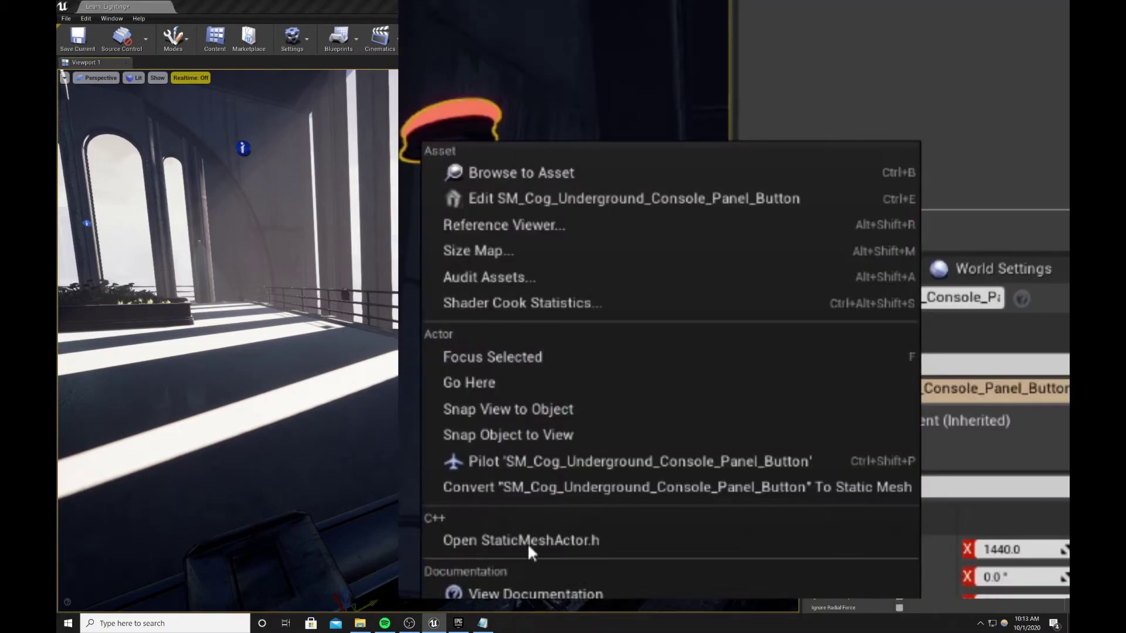
mouse_move(550, 506)
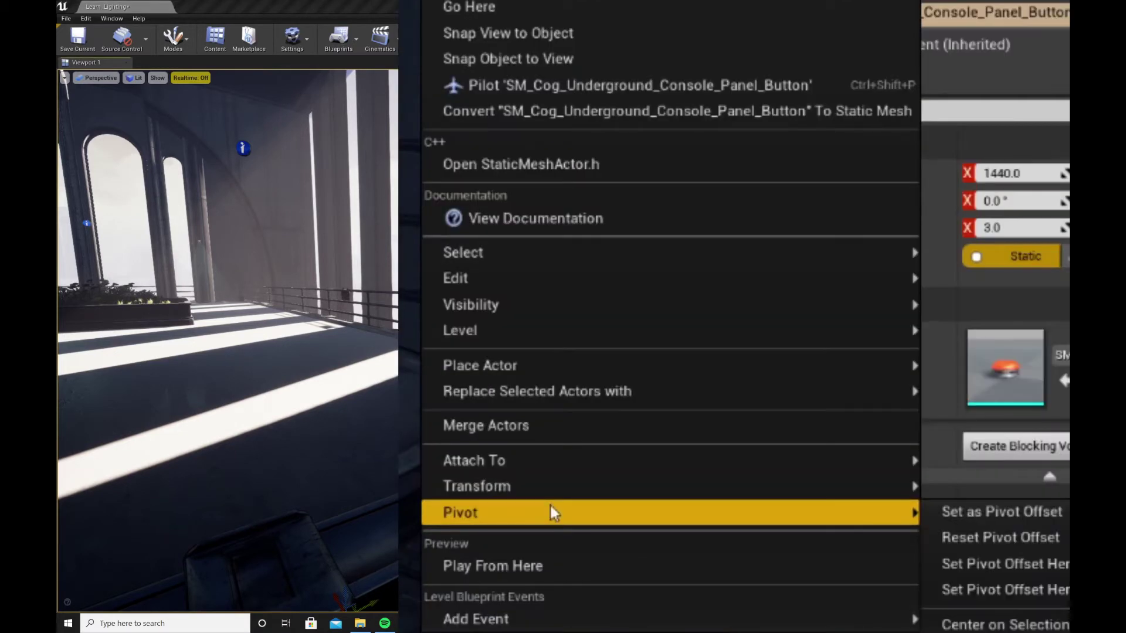
left_click(983, 571)
left_click_drag(668, 206, 653, 387)
right_click_drag(653, 389, 675, 392)
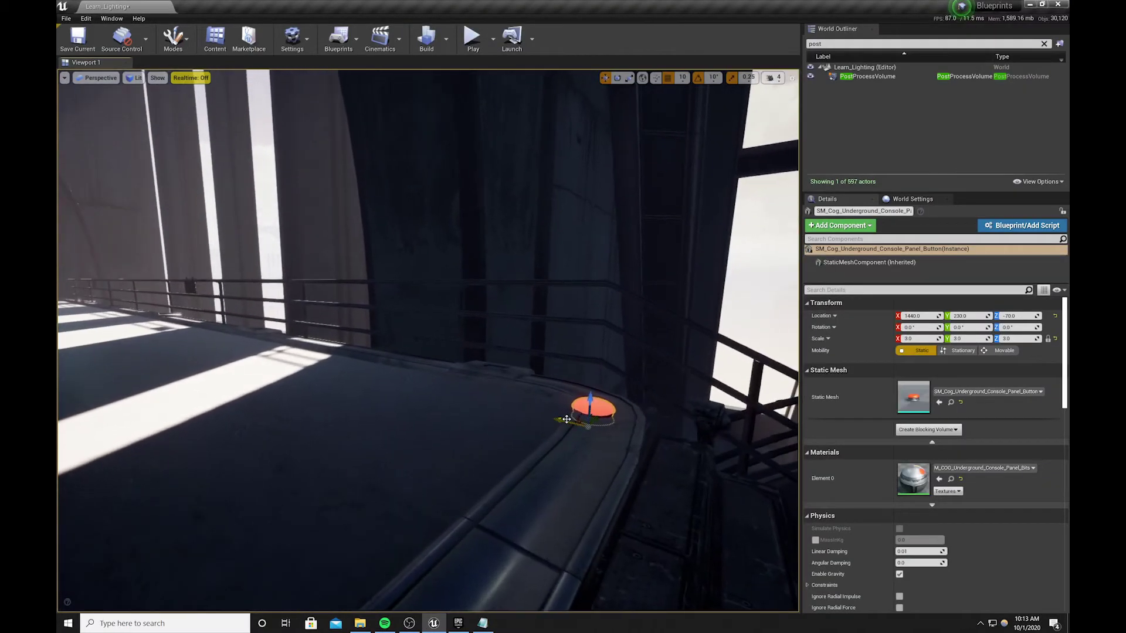
Move the panel button onto the recessed square plate on the ledge, at about X 1430, Y -120
left_click_drag(564, 419, 577, 421)
right_click_drag(577, 421, 474, 428)
key("s")
left_click_drag(665, 388, 495, 383)
right_click_drag(495, 382, 532, 431)
key("w")
key("w")
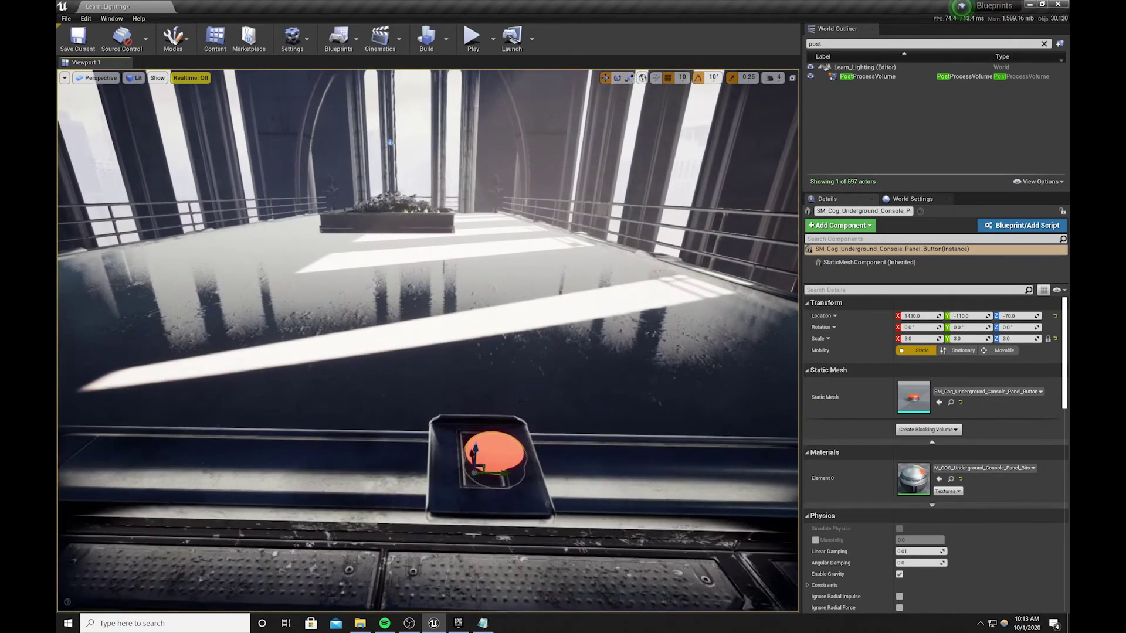
left_click_drag(500, 474, 486, 472)
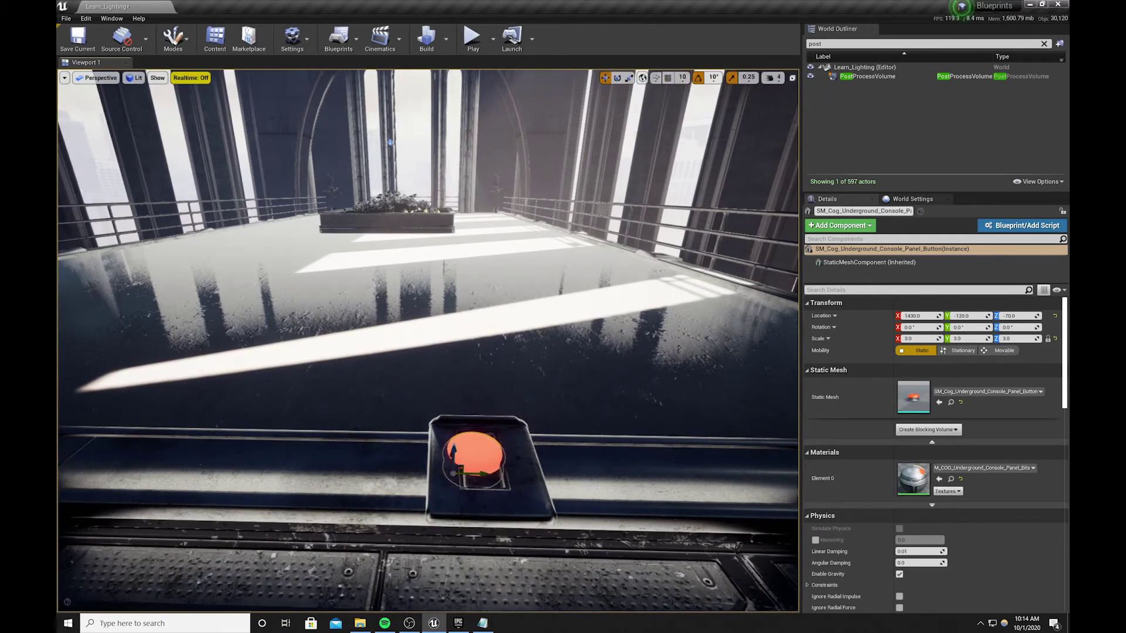
Fine-tune the panel button to about Y -119, Z -58 without grid snapping and duplicate it onto the other ledge plate at about Y -506
left_click_drag(488, 475, 461, 446)
key("s")
right_click_drag(461, 447, 439, 432)
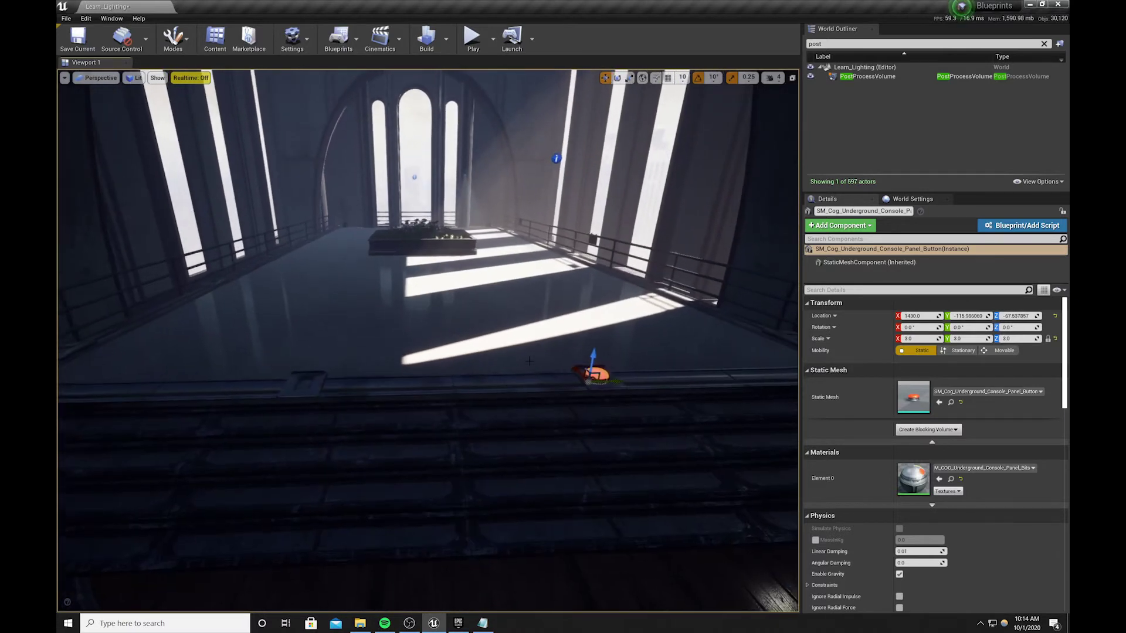
left_click_drag(611, 381, 69, 367, "alt")
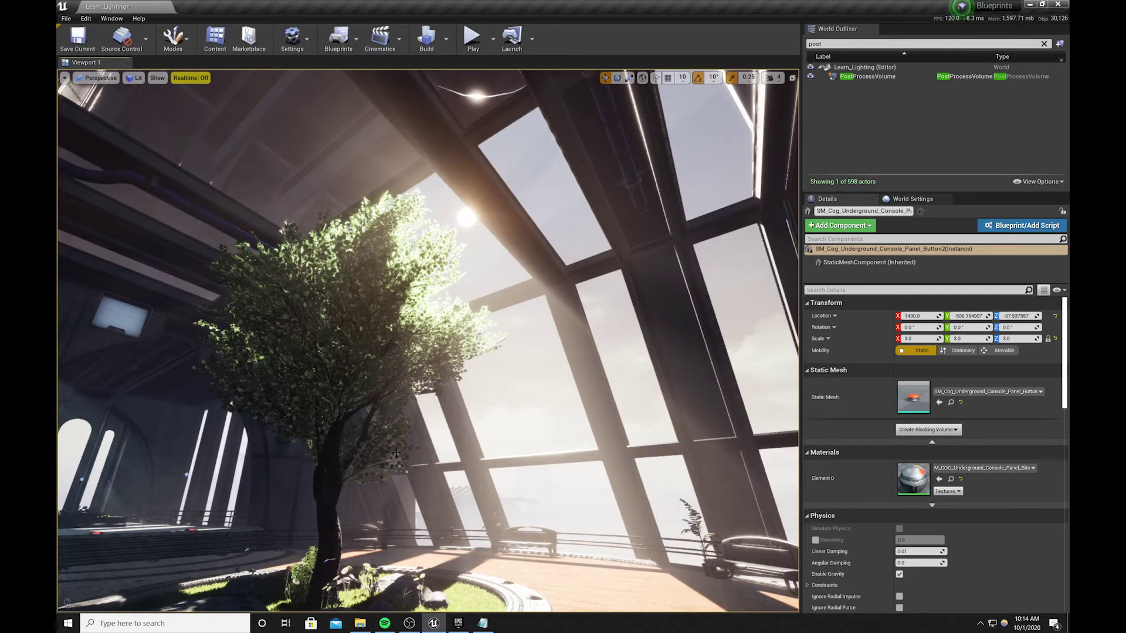
key("g")
key("g")
Select all BP_Commentary_Box_C actors through one of the info markers and delete them despite their level blueprint references
key("w")
right_click_drag(397, 453, 288, 458)
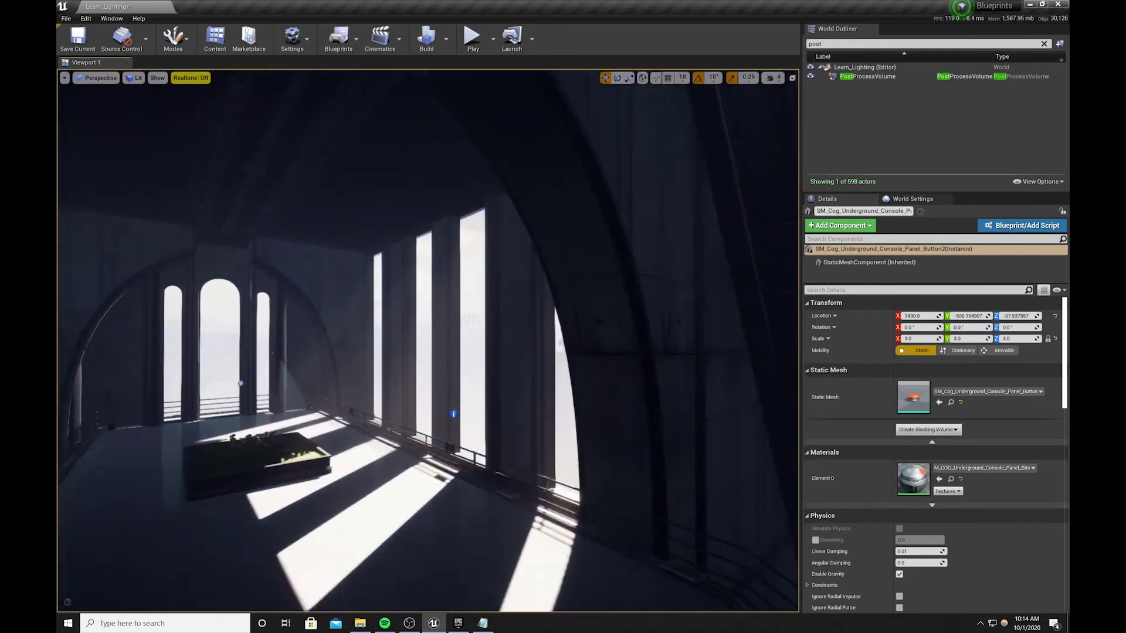
key("w")
key("w")
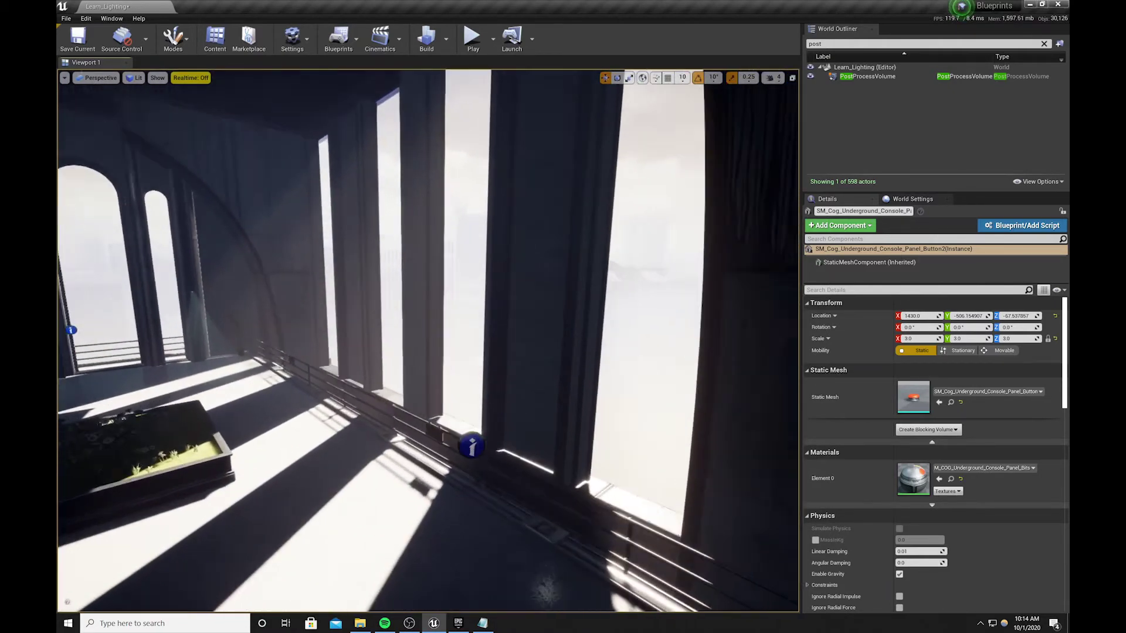
left_click(483, 491)
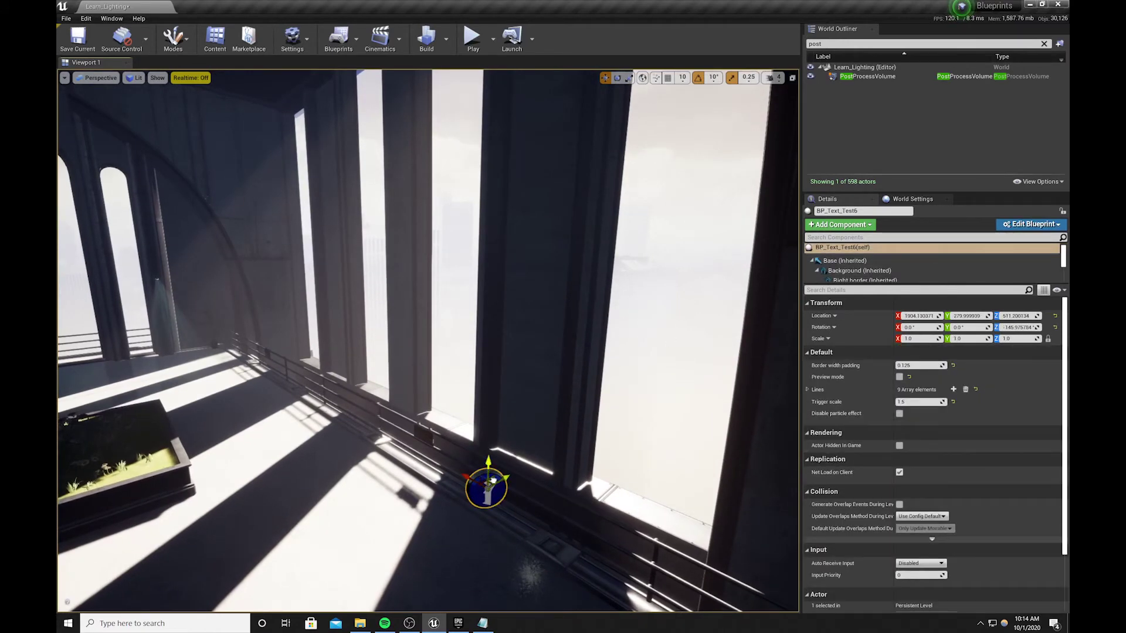
right_click(492, 480)
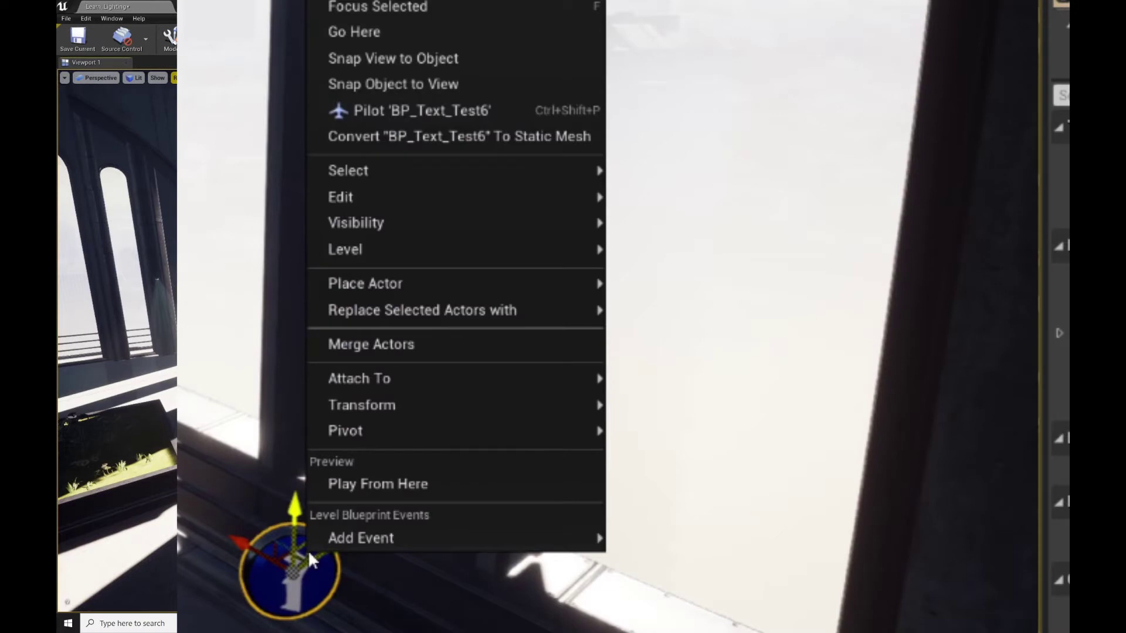
mouse_move(508, 171)
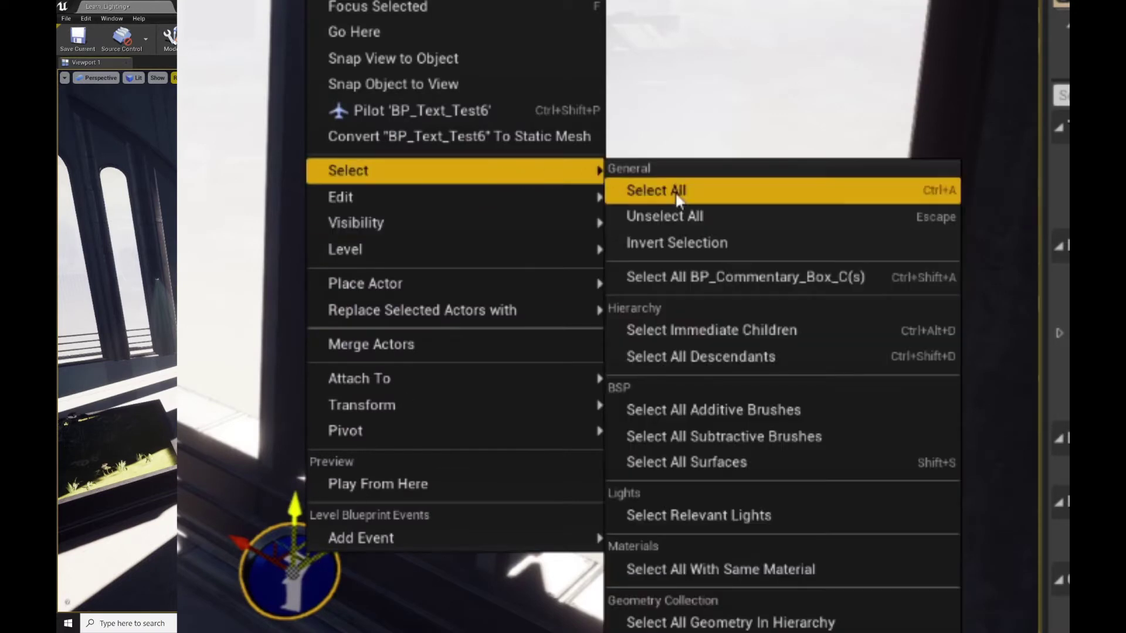
left_click(821, 282)
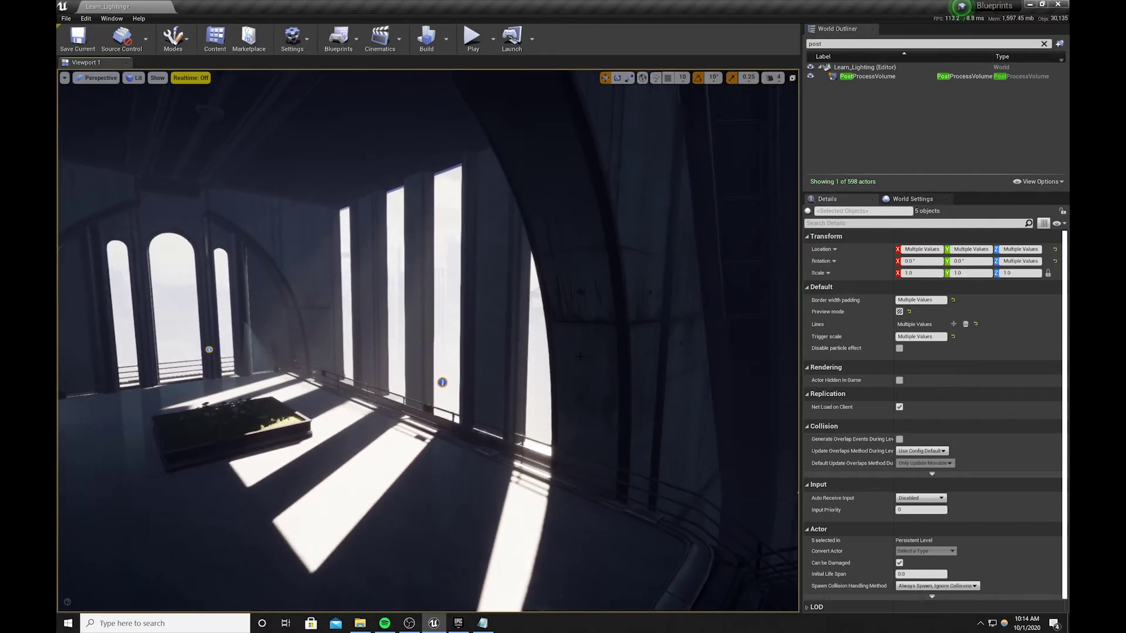
key("Delete")
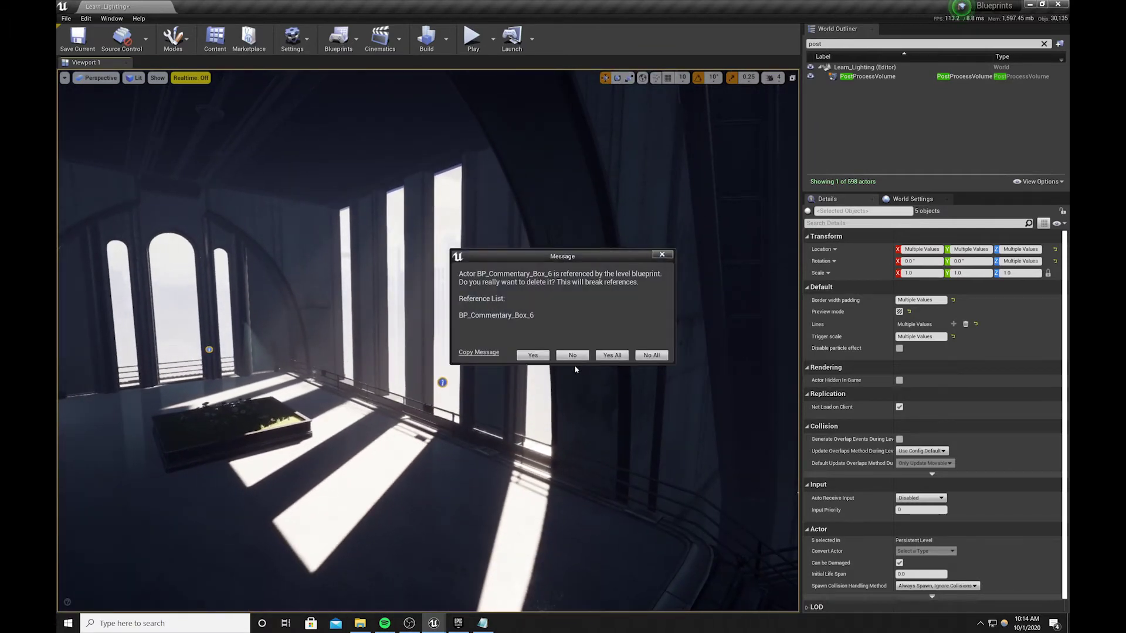
left_click(533, 355)
right_click_drag(531, 328, 504, 305)
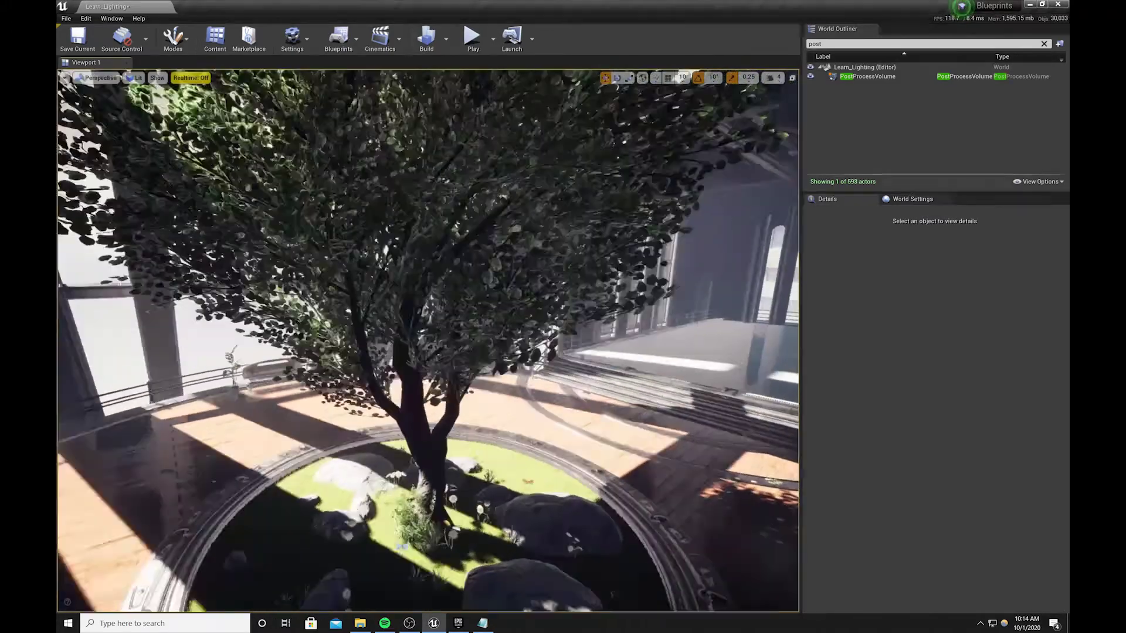
Place a new point light from Place Actors on the raised platform near the red panel buttons
right_click_drag(520, 371, 504, 328)
key("g")
key("g")
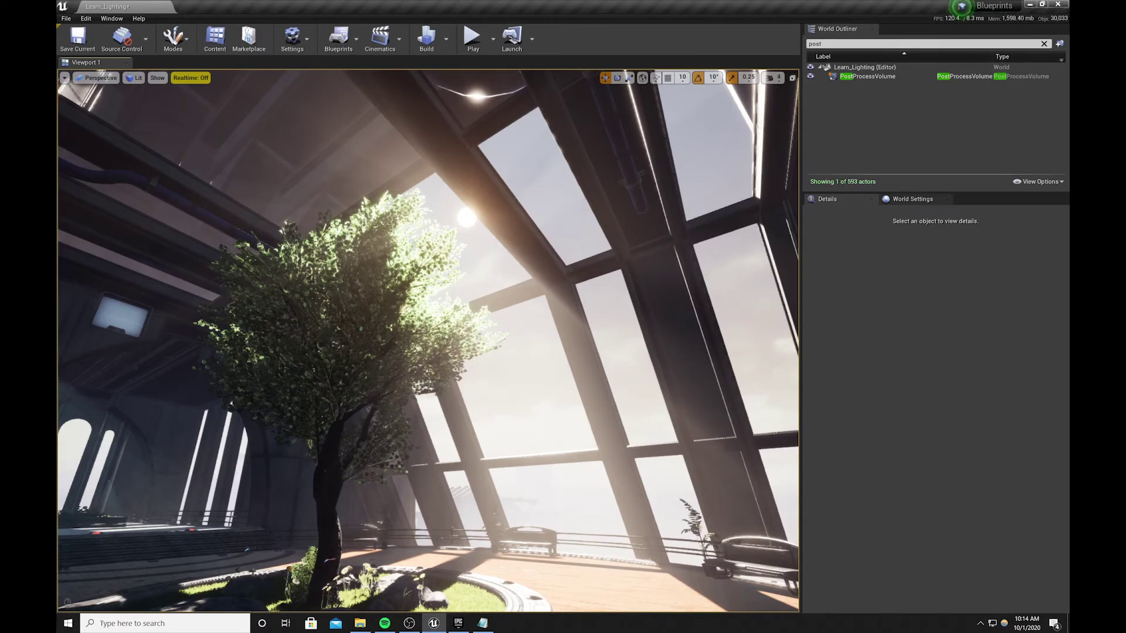
key("g")
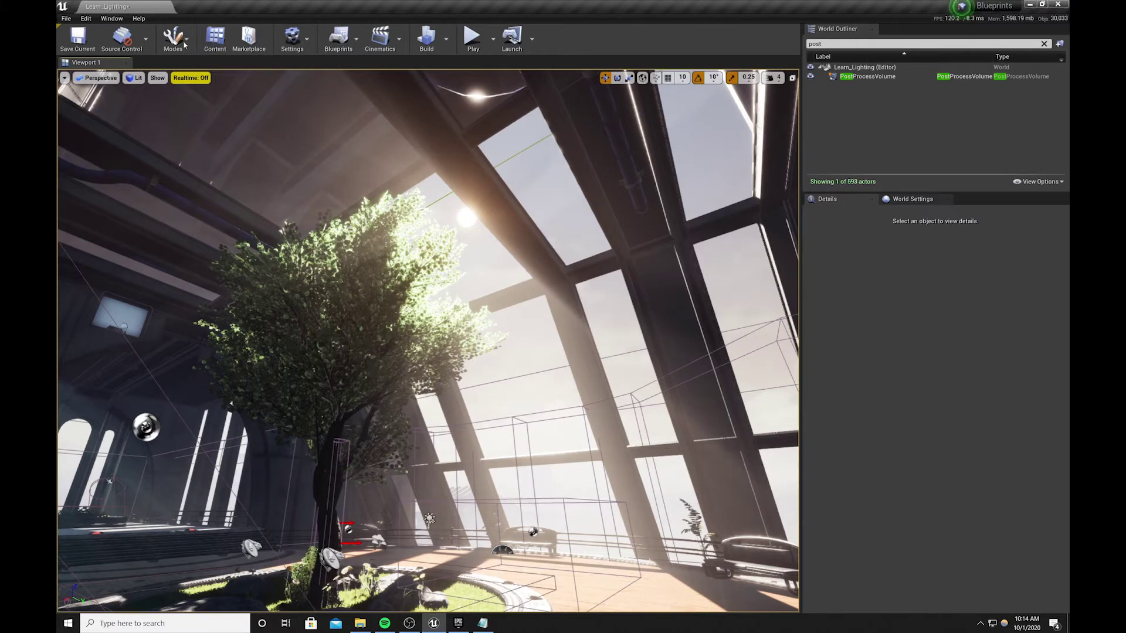
left_click(112, 18)
left_click(137, 126)
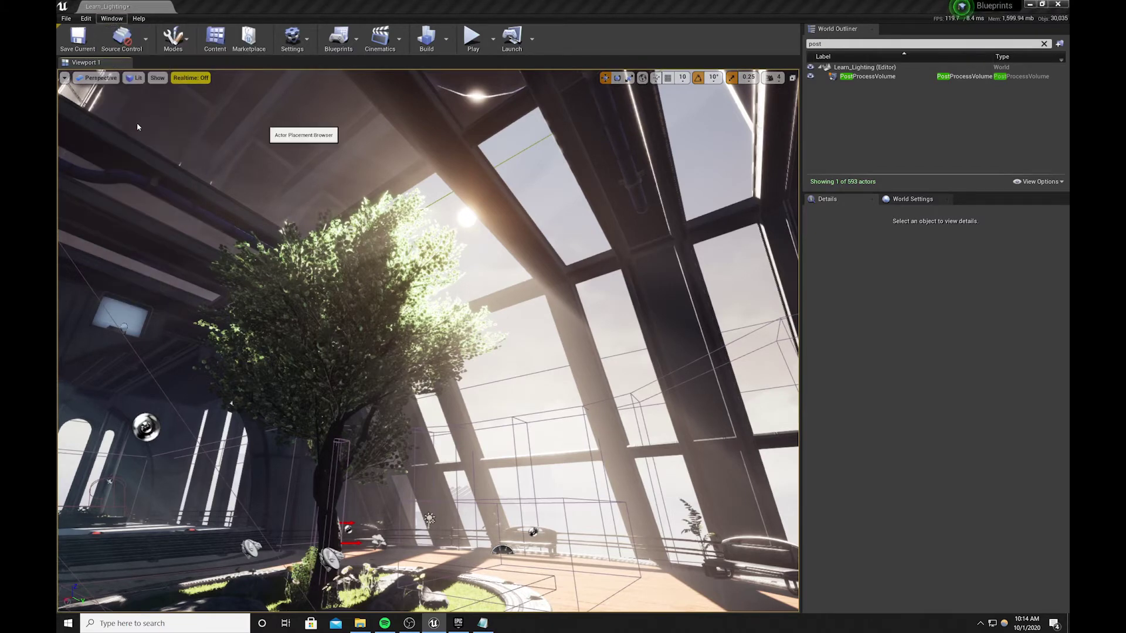
left_click(472, 258)
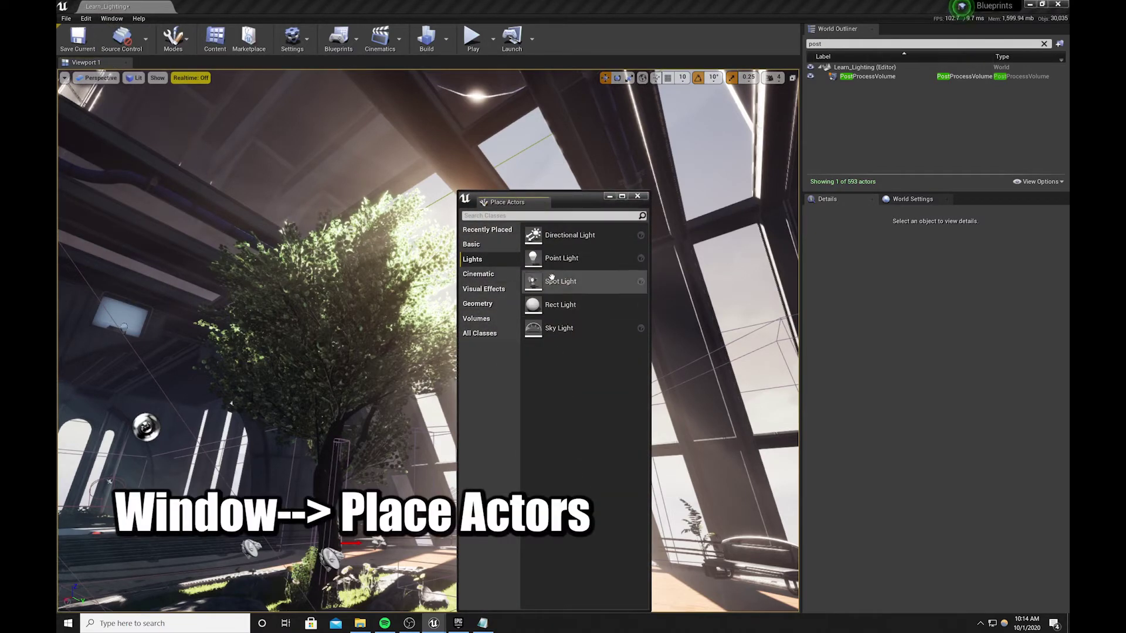
left_click_drag(551, 281, 134, 518)
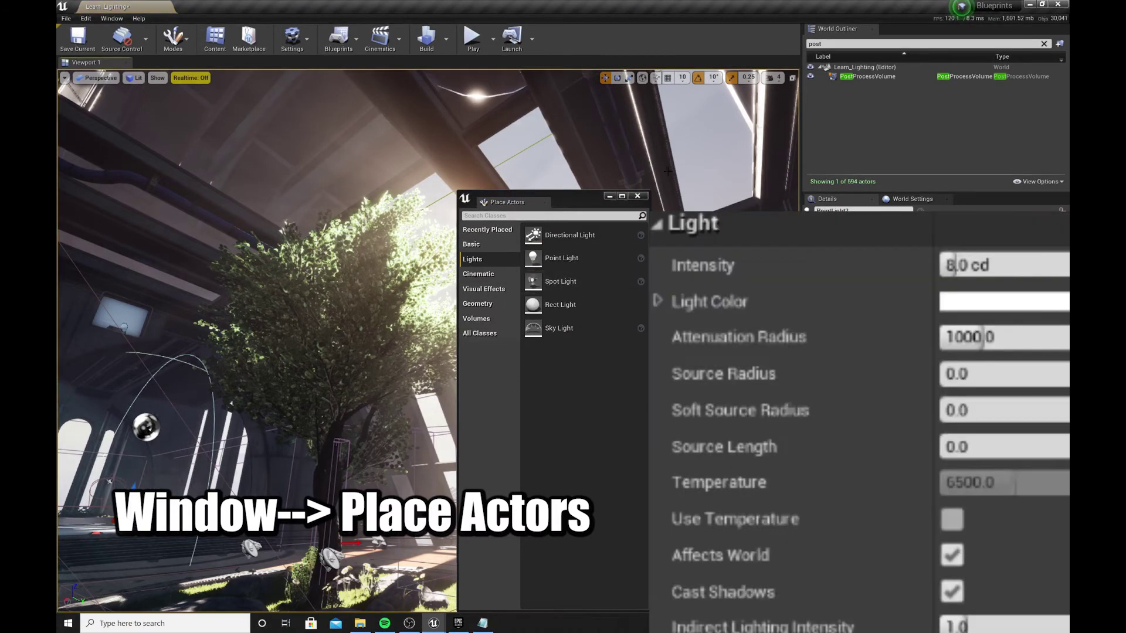
left_click(637, 195)
Move the new point light directly above the nearer red panel button on the ledge
key("w")
right_click_drag(411, 369, 318, 411)
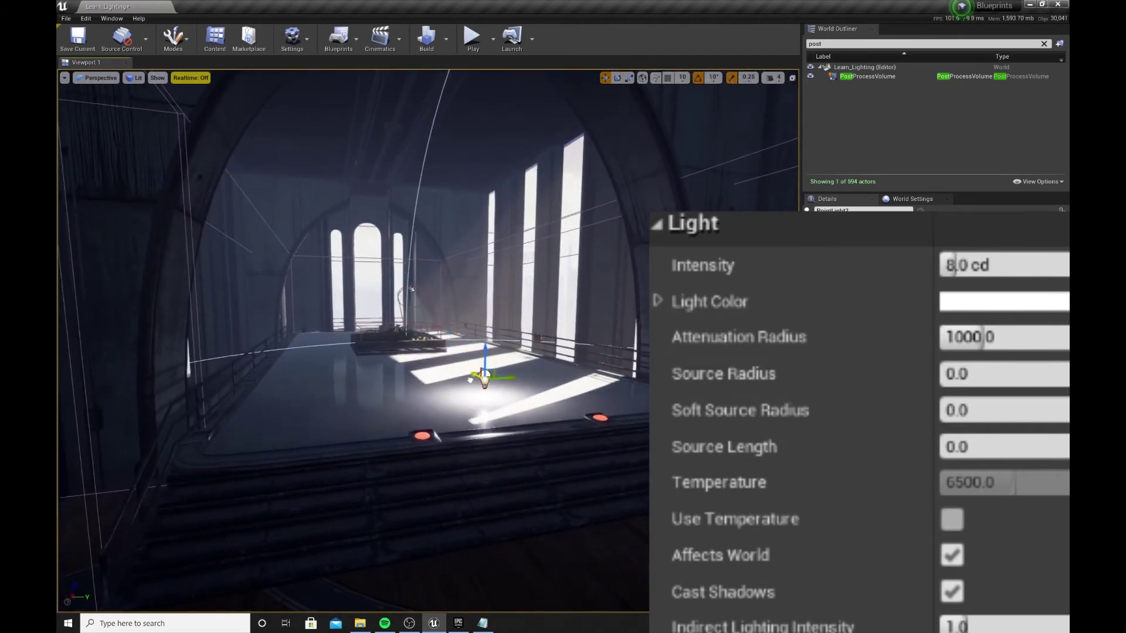
left_click_drag(471, 380, 450, 395)
key("w")
mouse_move(437, 413)
right_mouse_down()
mouse_move(471, 432)
mouse_move(450, 404)
right_mouse_up()
Reduce the point light's attenuation radius to 50 and adjust its position close above the panel button
left_click_drag(985, 336, 930, 336)
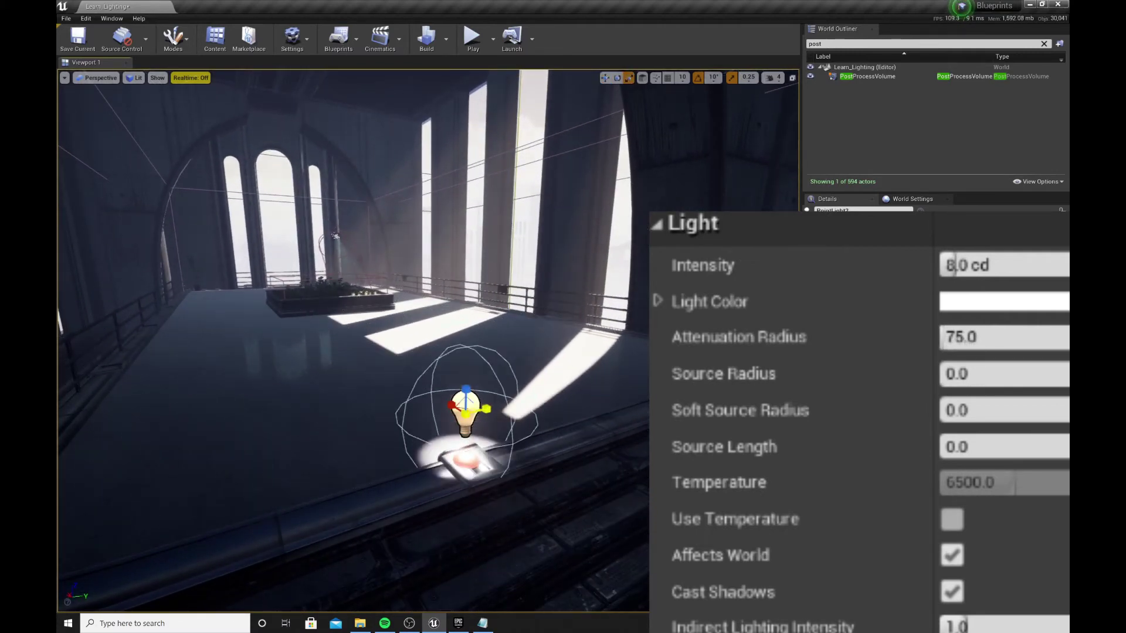
key("w")
left_click_drag(456, 405, 468, 411)
key("e")
key("r")
right_click_drag(506, 422, 487, 422)
left_click_drag(514, 417, 475, 414)
key("w")
Tint the light pinkish red (Hex Linear FF1D3FFF) and center it above the panel button at about Y -198, Z 246
left_click(991, 314)
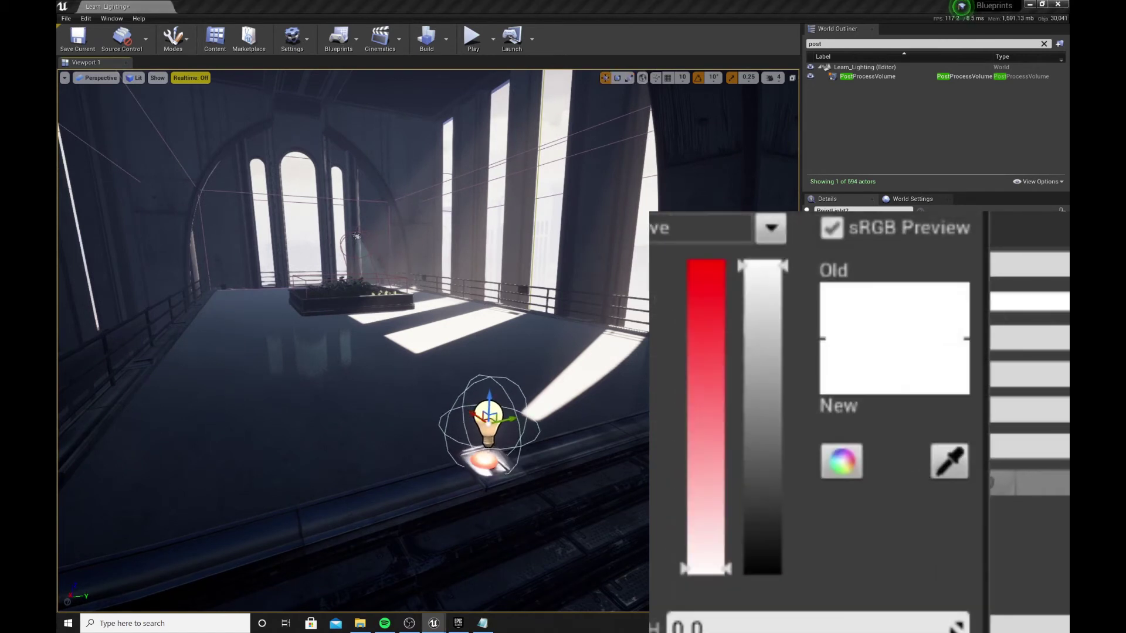
left_click_drag(729, 434, 795, 414)
mouse_move(491, 394)
left_mouse_down()
mouse_move(492, 385)
mouse_move(497, 400)
left_mouse_up()
right_click_drag(498, 400, 465, 409)
left_click_drag(465, 410, 458, 410)
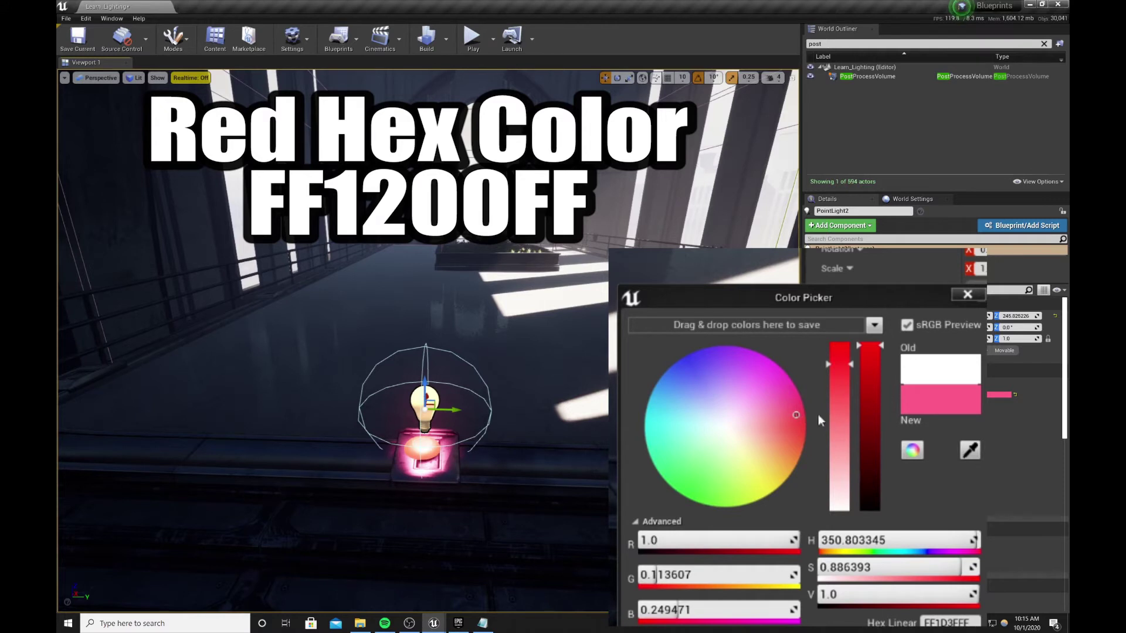
Change the point light's color to red with Hex Linear FF1200FF and accept it
mouse_move(797, 416)
left_mouse_down()
mouse_move(790, 455)
mouse_move(778, 438)
mouse_move(808, 434)
left_mouse_up()
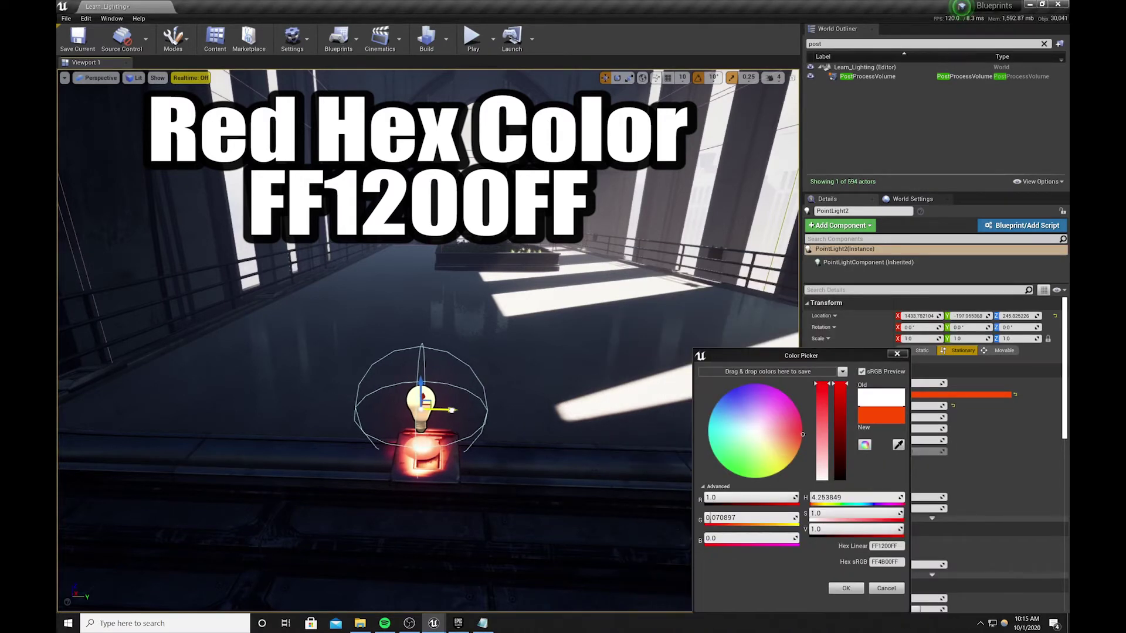
left_click(897, 546)
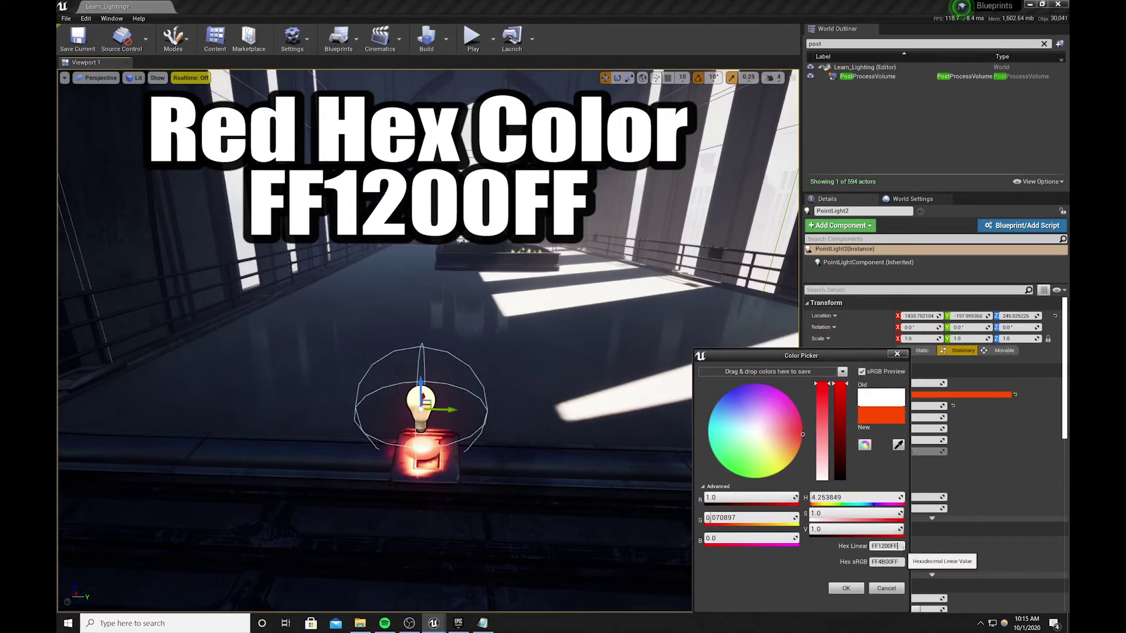
left_click_drag(897, 546, 831, 550)
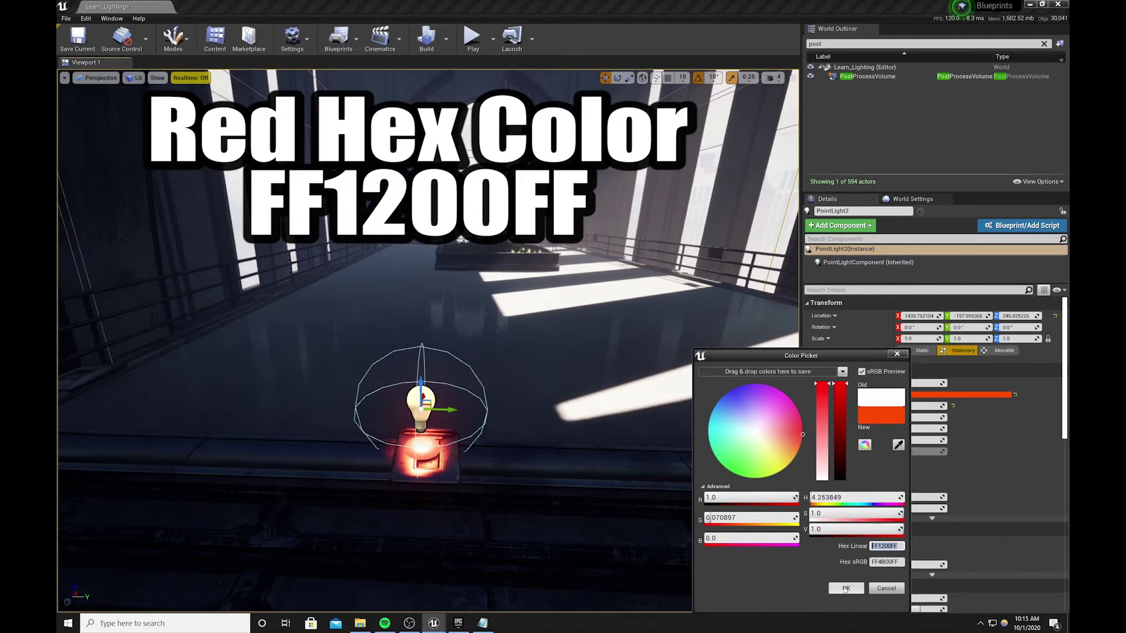
left_click(482, 623)
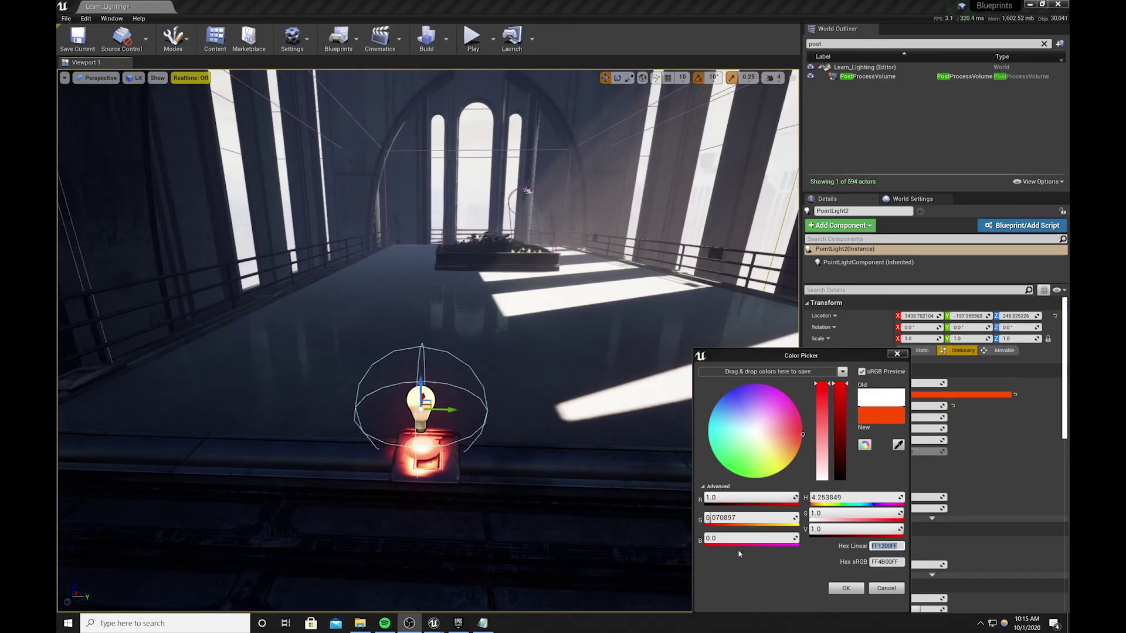
left_click(846, 588)
Duplicate the red point light along Y above the second panel button and view the scene without editor overlays
right_click_drag(428, 340, 440, 337)
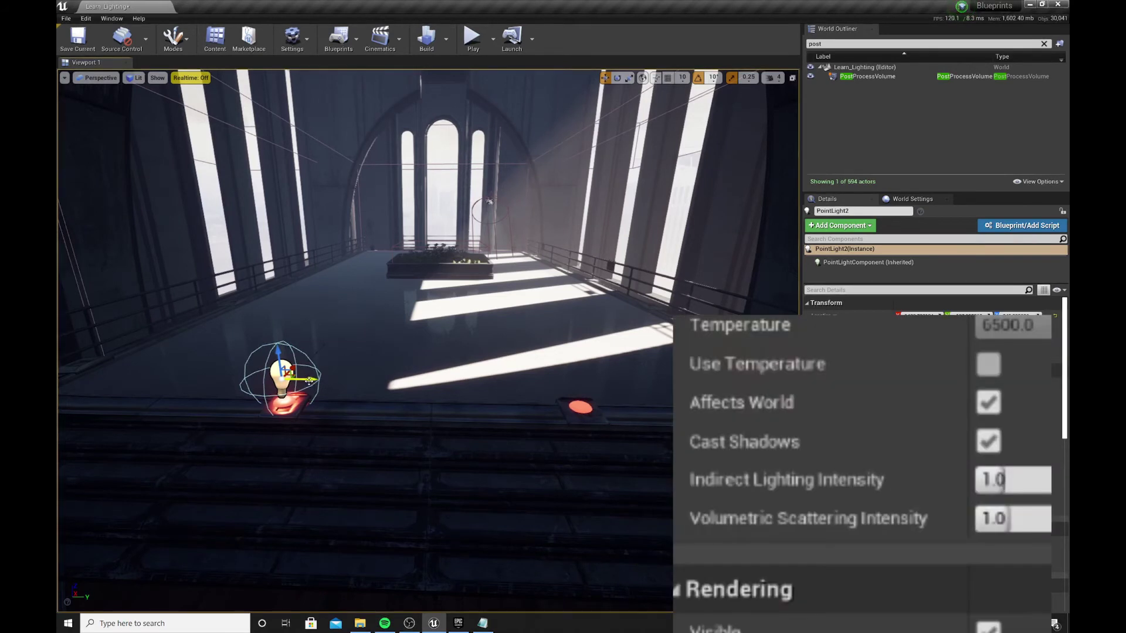
left_click_drag(310, 380, 614, 394, "alt")
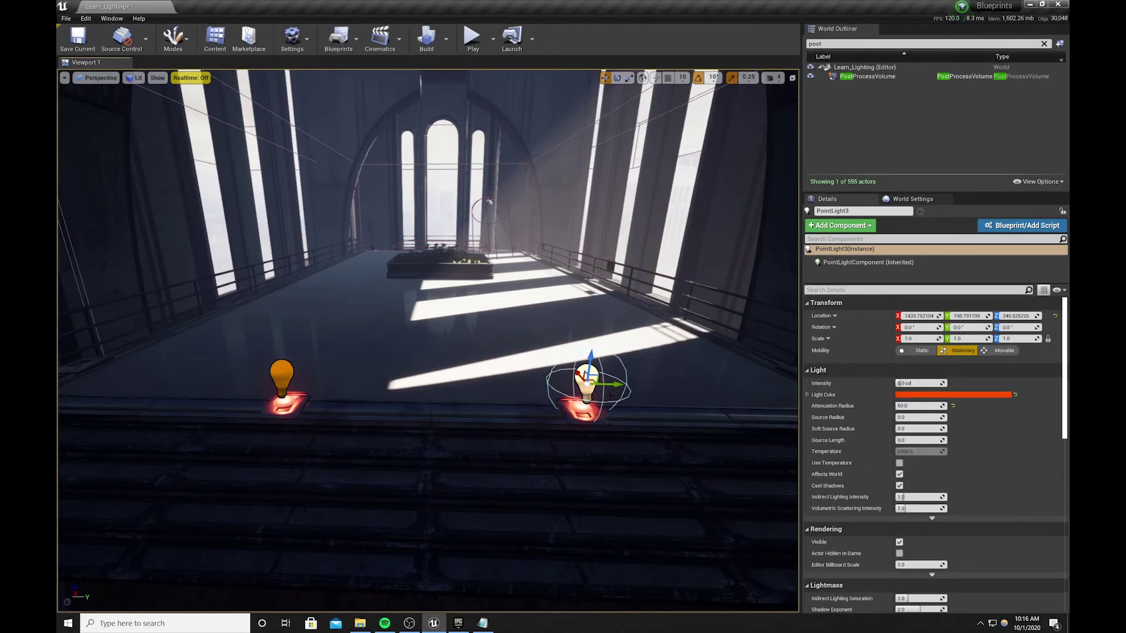
key("g")
key("g")
key("g")
key("1")
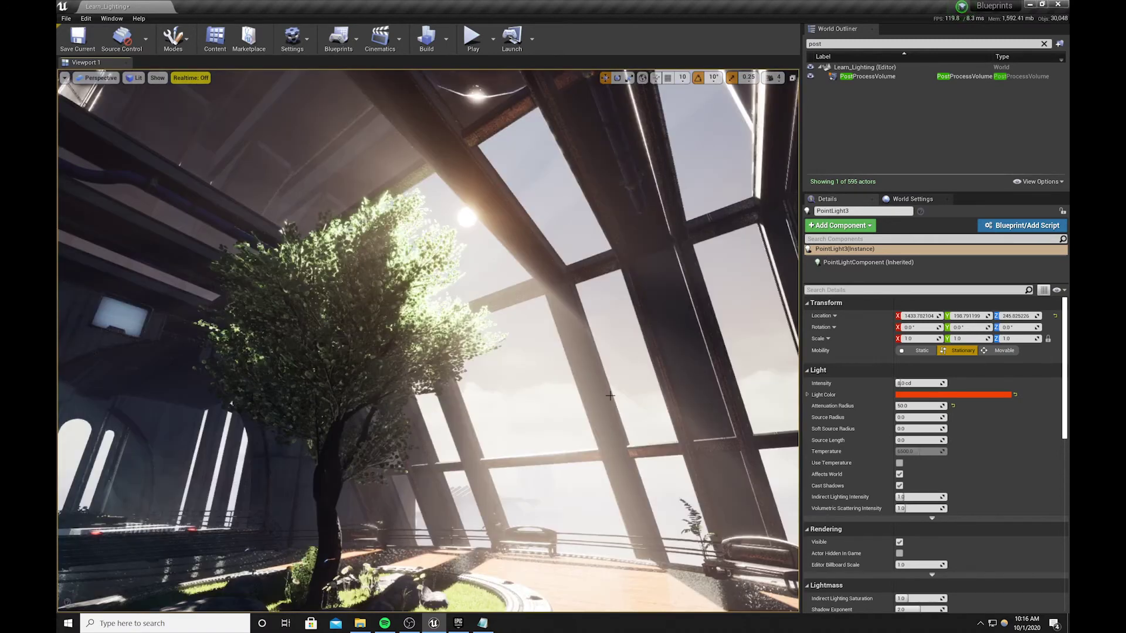
key("g")
key("g")
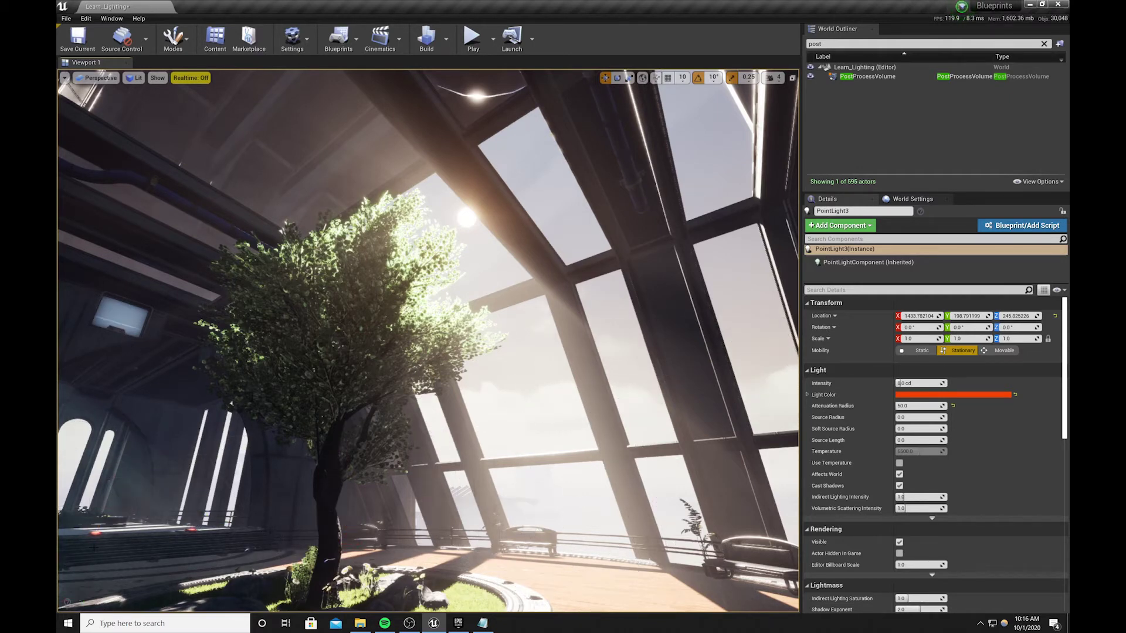
Select both red point lights and duplicate the pair along X, from the ledge out over the steps
key("g")
key("w")
right_click_drag(94, 548, 21, 586)
left_click(255, 477)
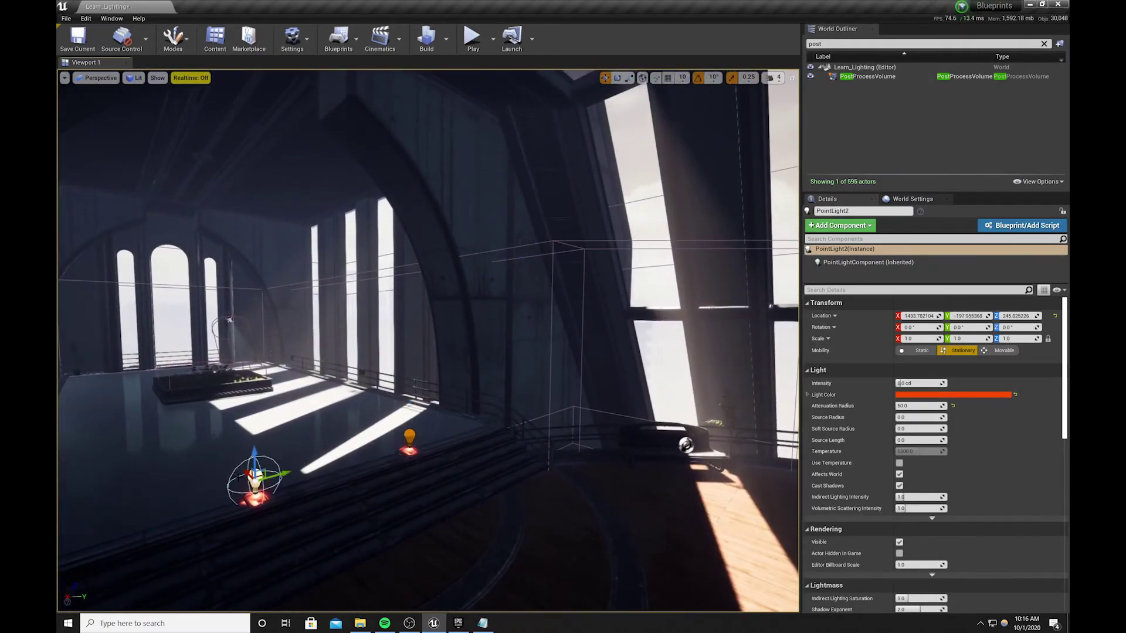
key("w")
right_click_drag(308, 448, 309, 481)
left_click(479, 357, "ctrl")
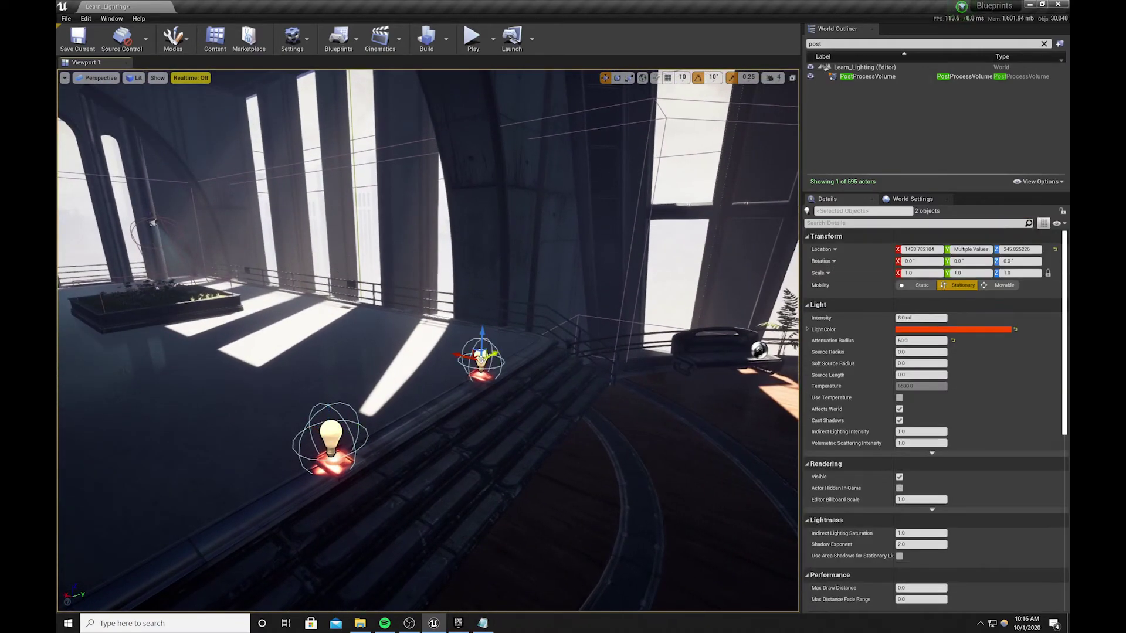
key("a")
right_click_drag(485, 363, 512, 406)
key("d")
left_click_drag(503, 373, 547, 384, "alt")
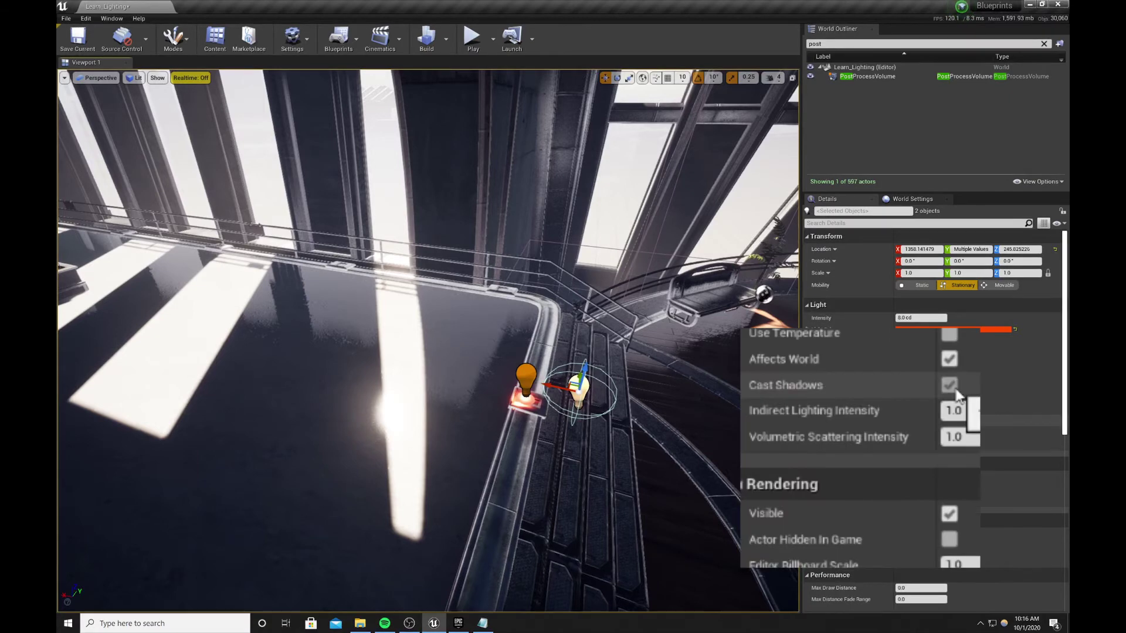
Turn off shadow casting on the duplicated red light pair and scale their attenuation radius to 75
left_click(901, 421)
key("d")
right_click_drag(520, 416, 422, 365)
key("s")
key("e")
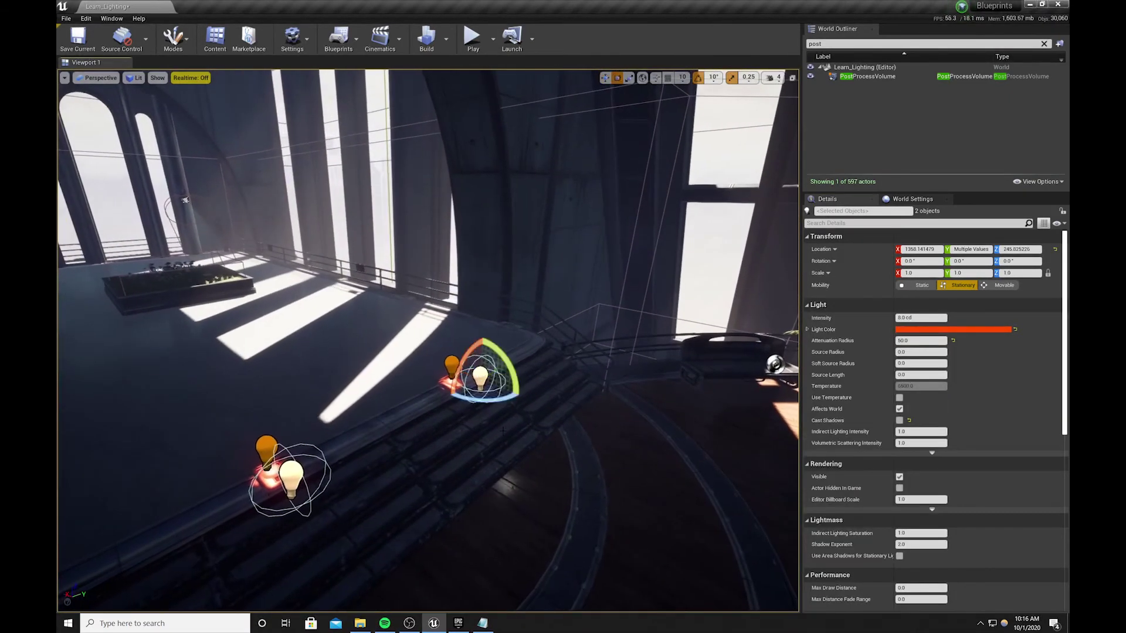
key("r")
mouse_move(496, 371)
left_mouse_down()
mouse_move(511, 364)
mouse_move(483, 356)
mouse_move(493, 353)
left_mouse_up()
key("w")
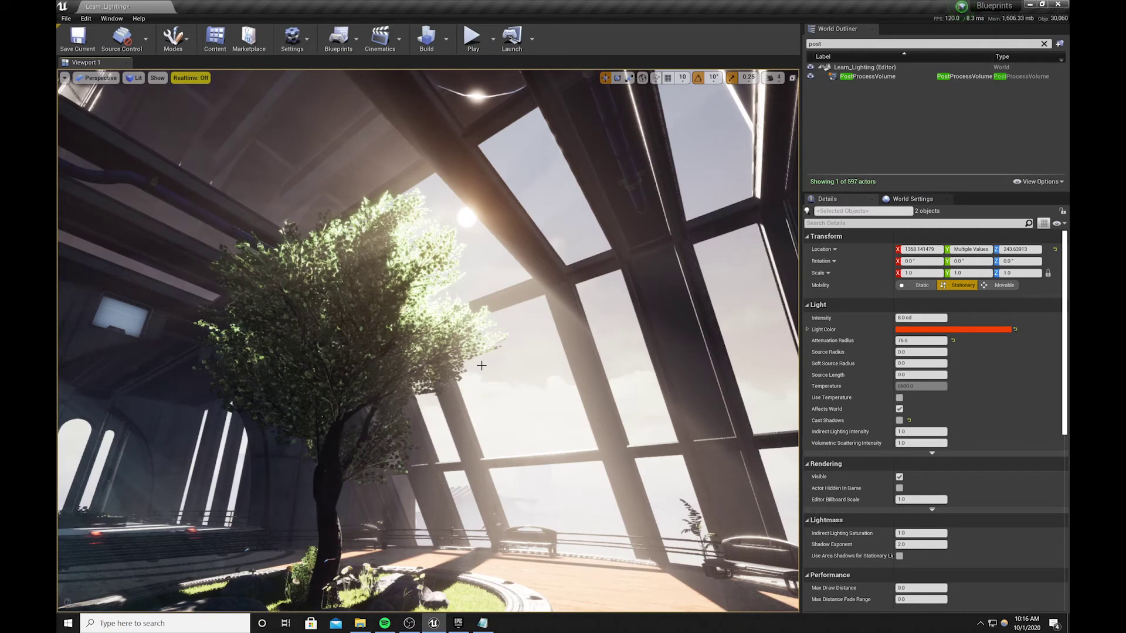
Raise the duplicated red light pair to about Z 266 and check the scene without editor overlays
key("g")
left_click_drag(204, 500, 205, 496)
key("g")
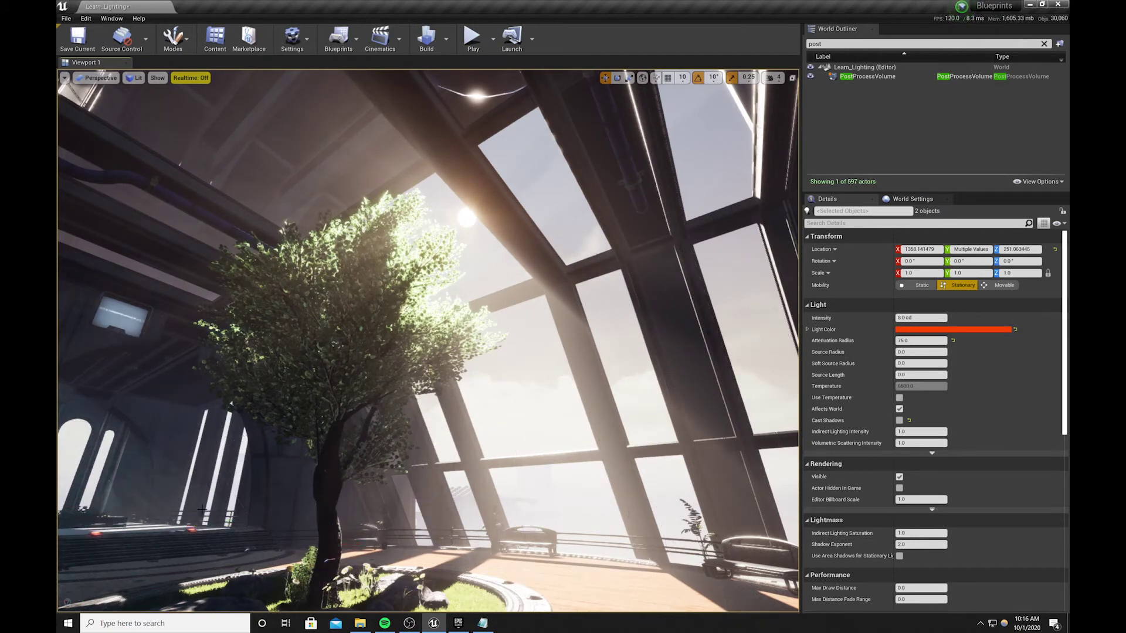
key("g")
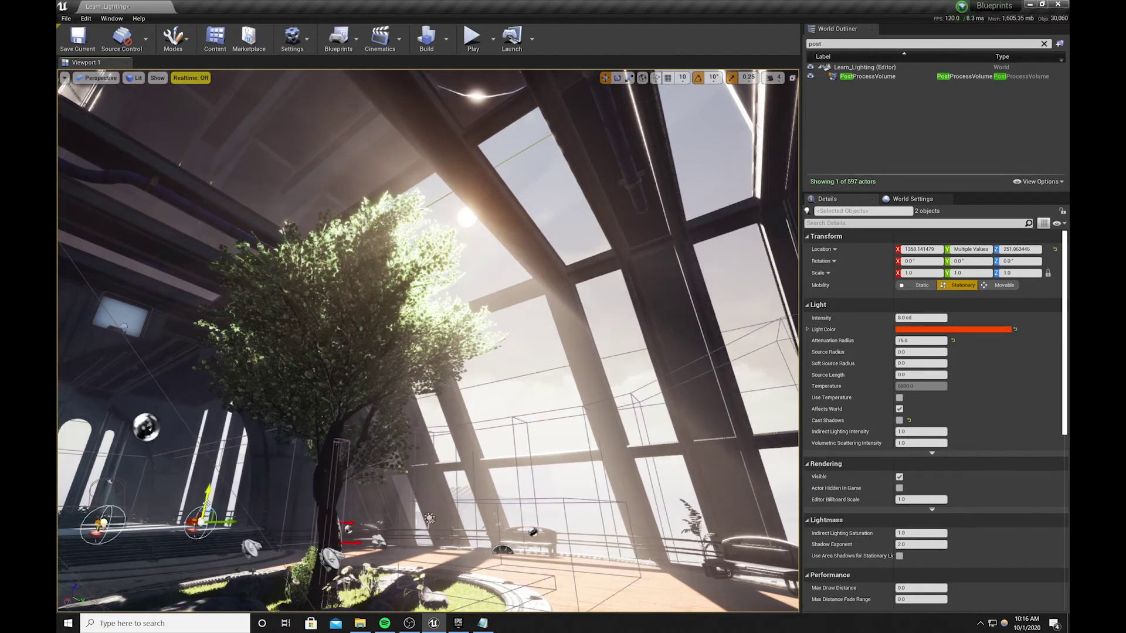
left_click_drag(206, 500, 205, 498)
key("g")
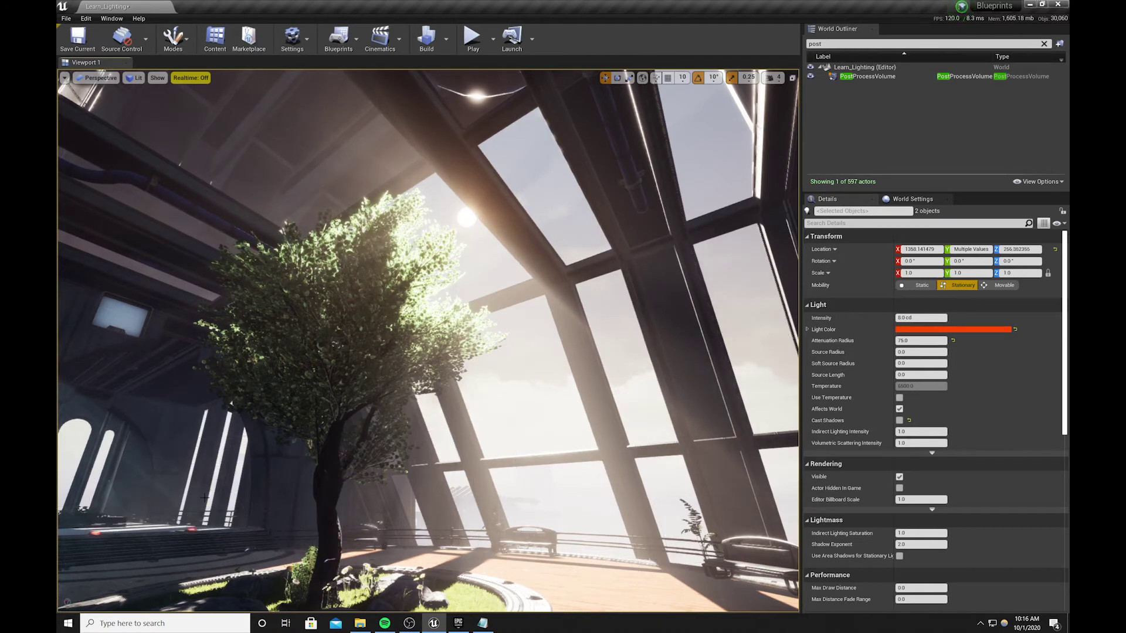
Delete the duplicated pair of red point lights over the steps and view the scene without editor overlays
key("g")
key("Delete")
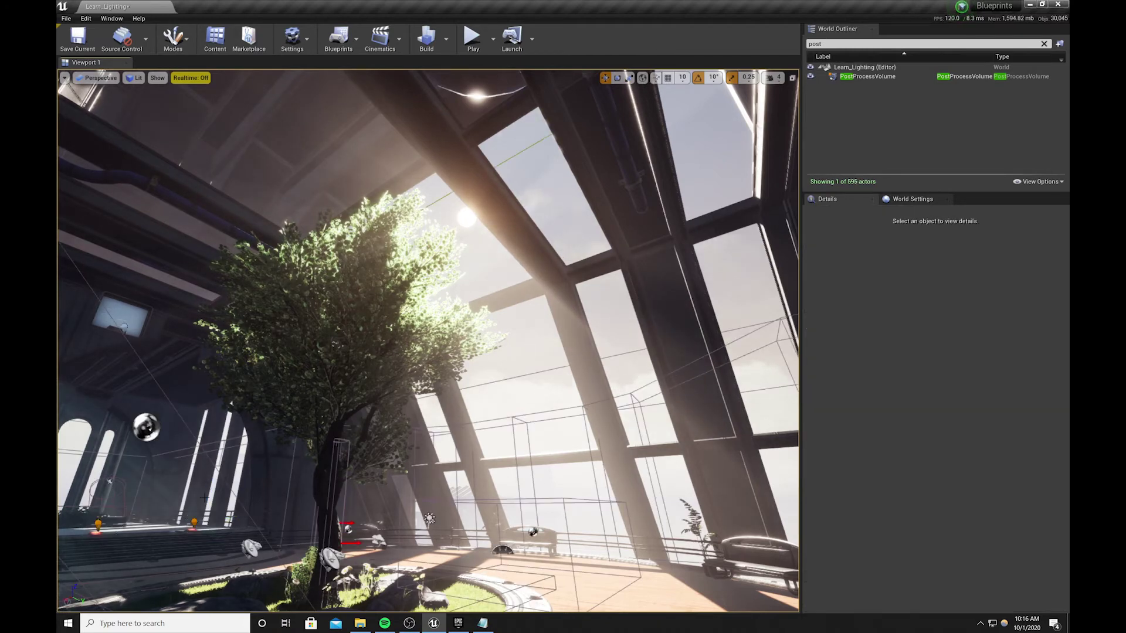
key("g")
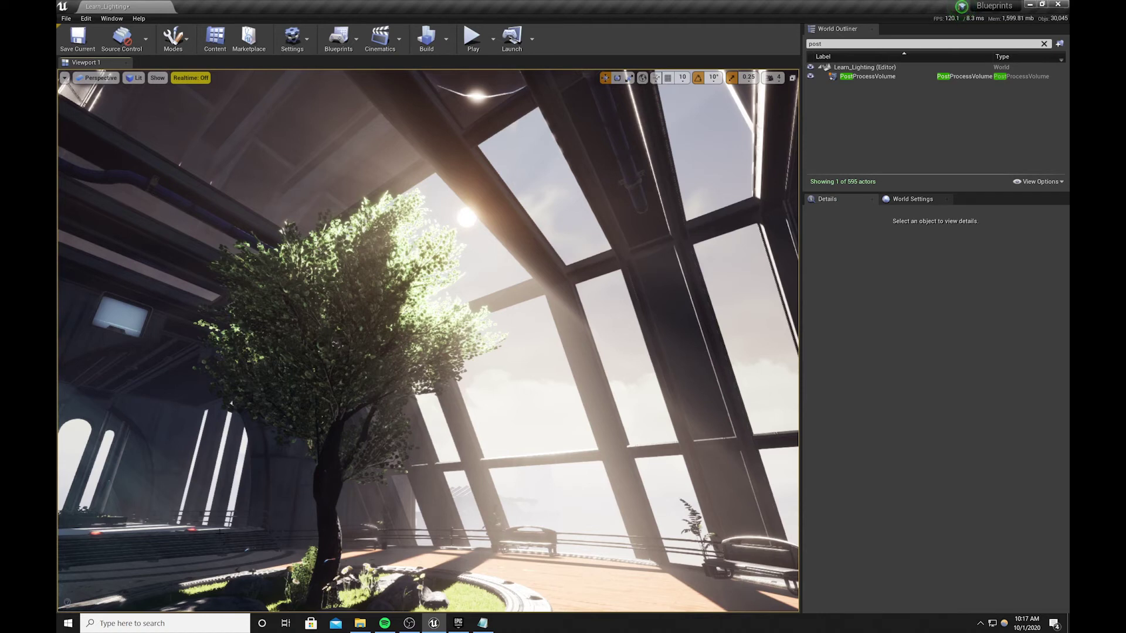
Change the wall monitor's point light to a pale lavender with Hex Linear 8E90ACFF and accept it
key("g")
left_click(125, 325)
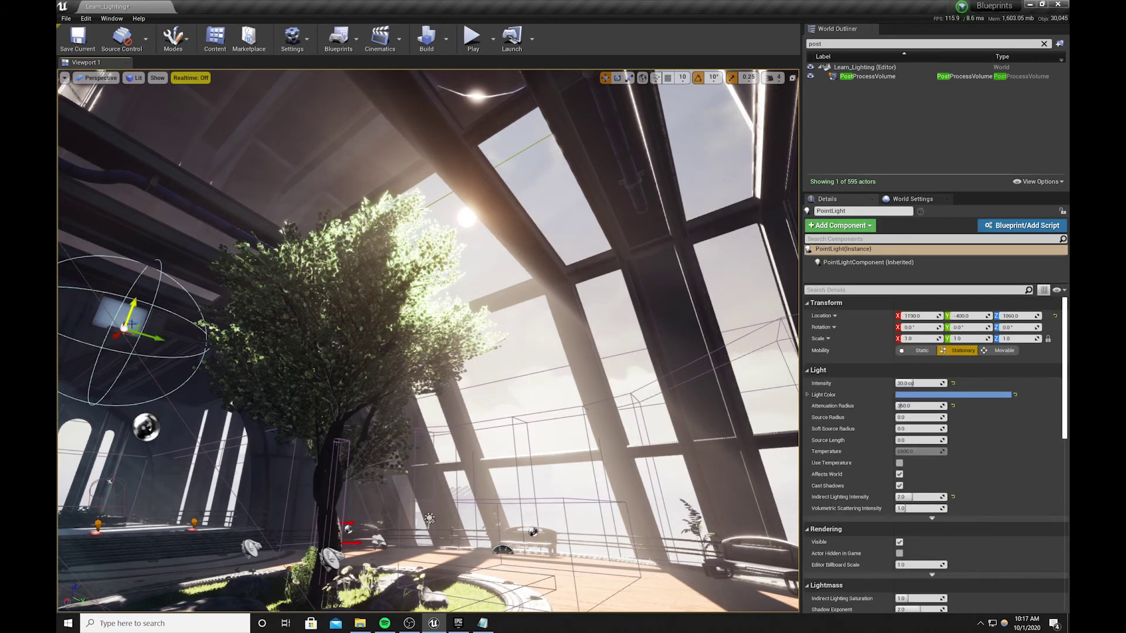
left_click(971, 395)
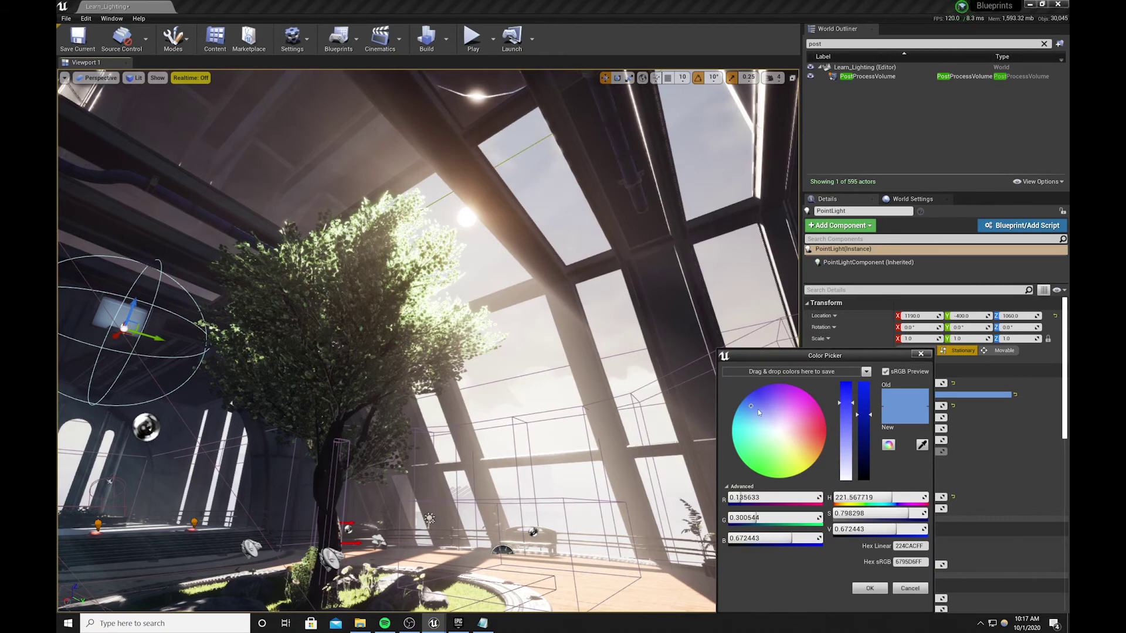
mouse_move(757, 409)
left_mouse_down()
mouse_move(784, 434)
mouse_move(743, 399)
left_mouse_up()
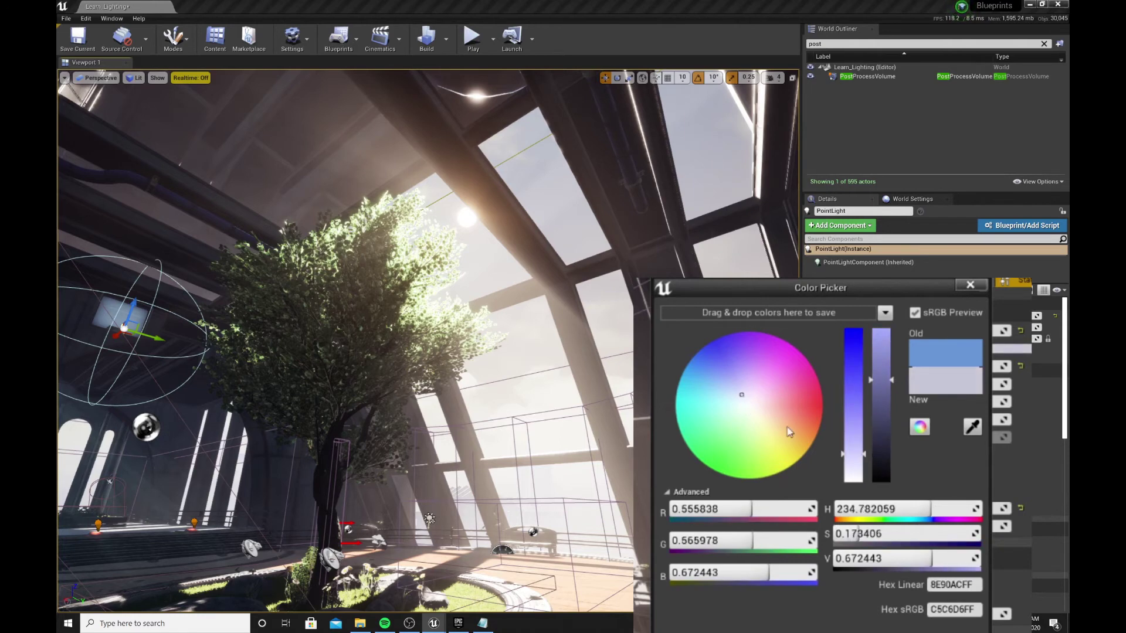
left_click(918, 631)
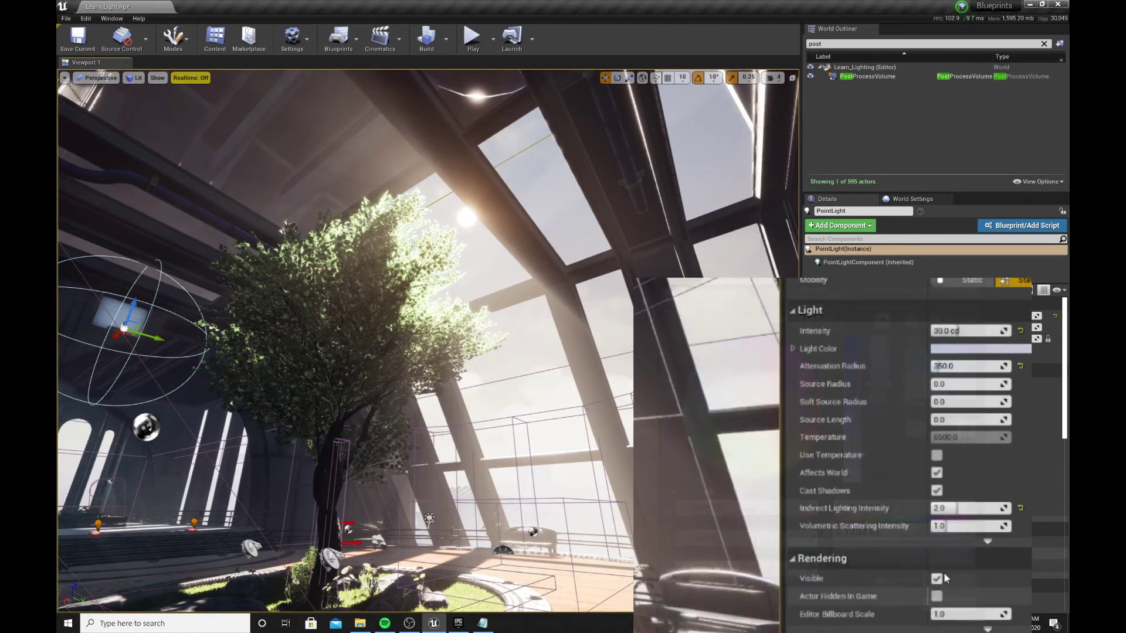
Set the monitor light's intensity to 35 cd and compare the scene with and without editor overlays
left_click_drag(962, 331, 968, 331)
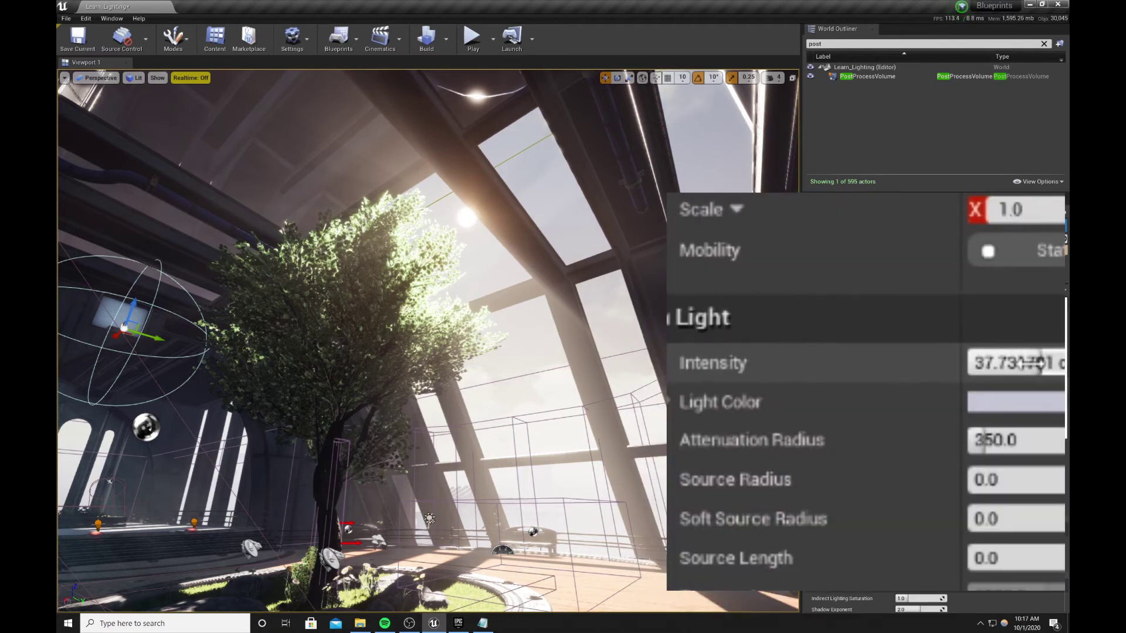
left_click(1033, 364)
type("35")
key("Return")
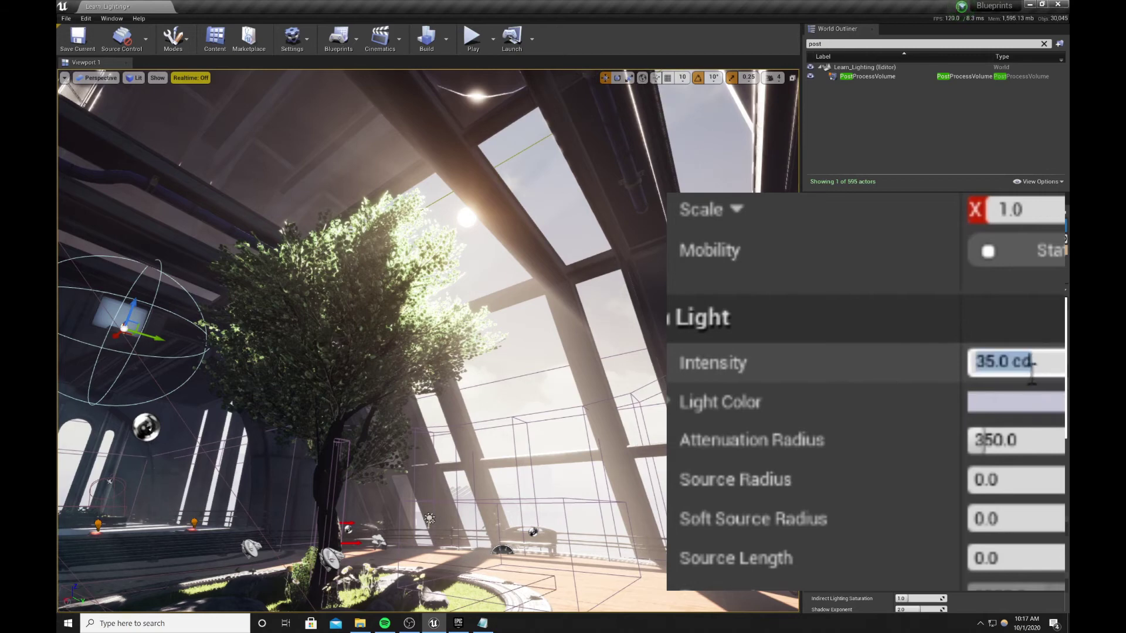
key("g")
mouse_move(479, 424)
right_mouse_down()
mouse_move(466, 429)
mouse_move(494, 418)
right_mouse_up()
key("g")
key("g")
key("g")
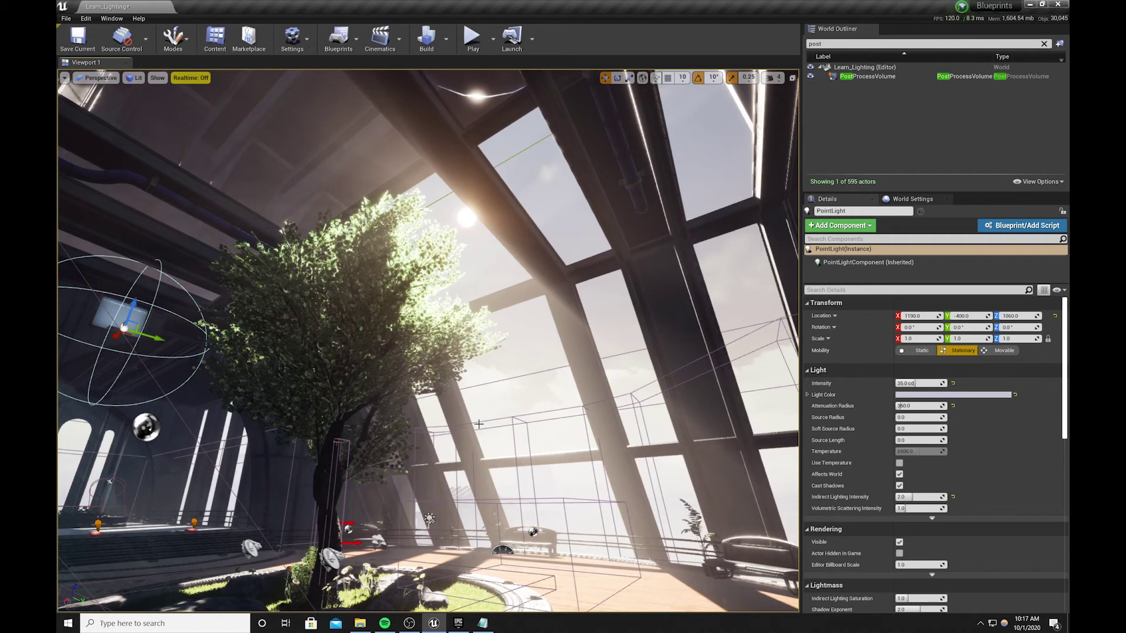
key("g")
key("g")
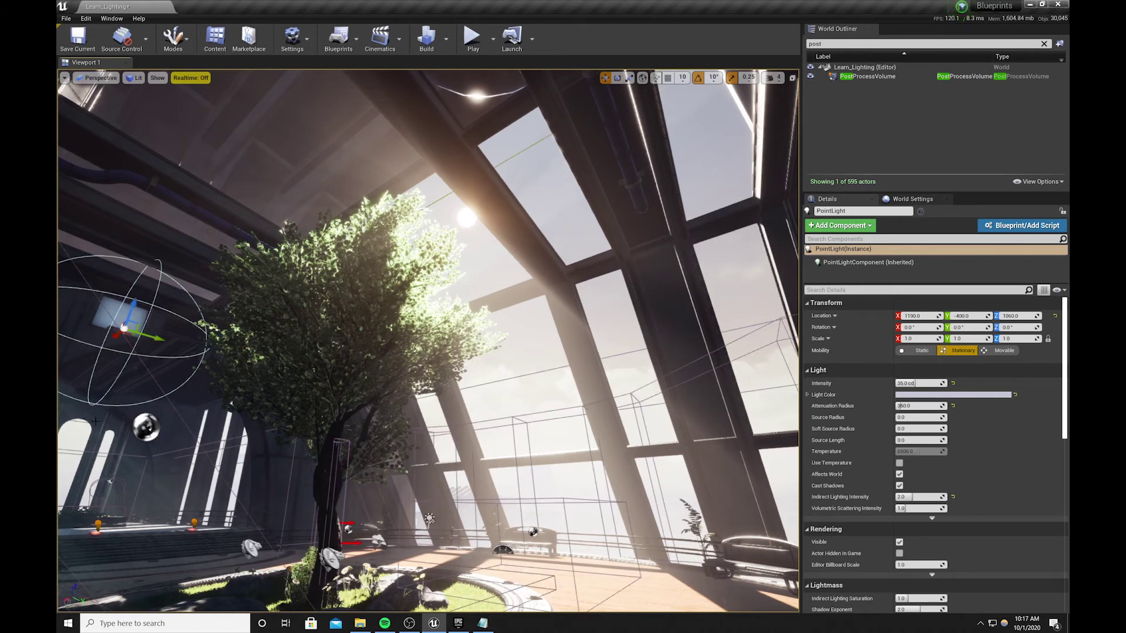
Build only the lighting, dismiss the message log, and hide the editor overlays
left_click(446, 40)
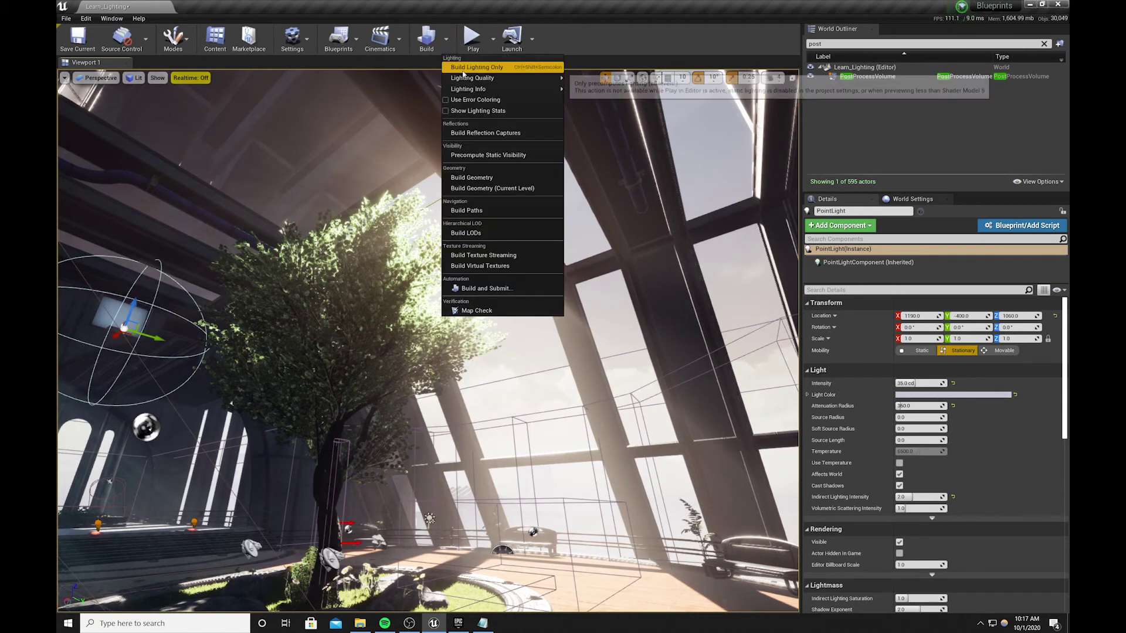
left_click(463, 70)
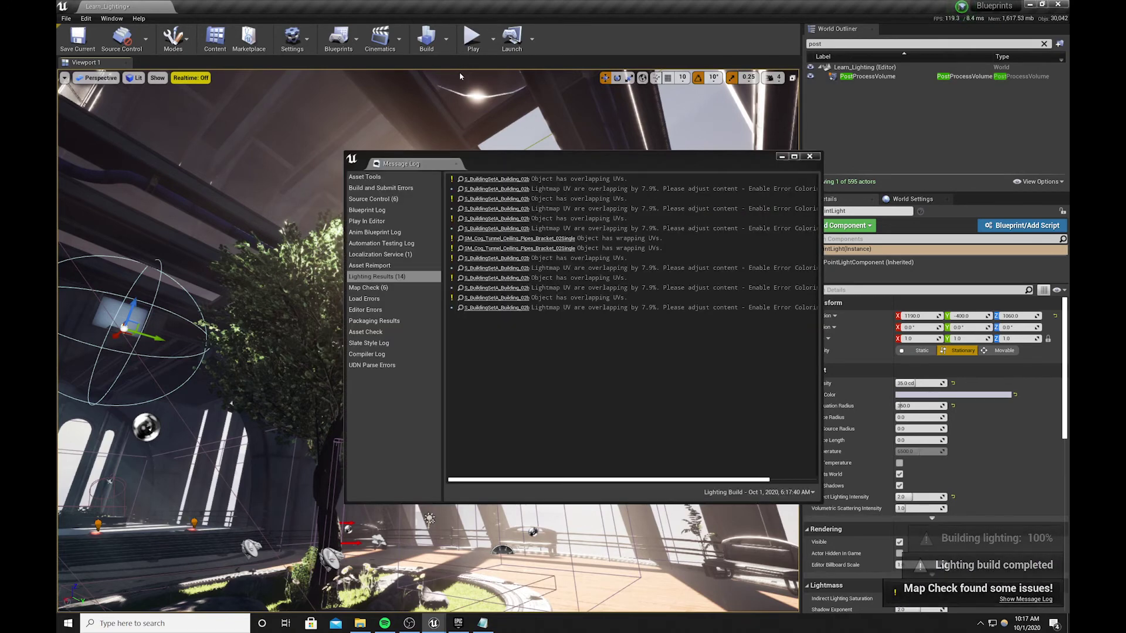
left_click(809, 156)
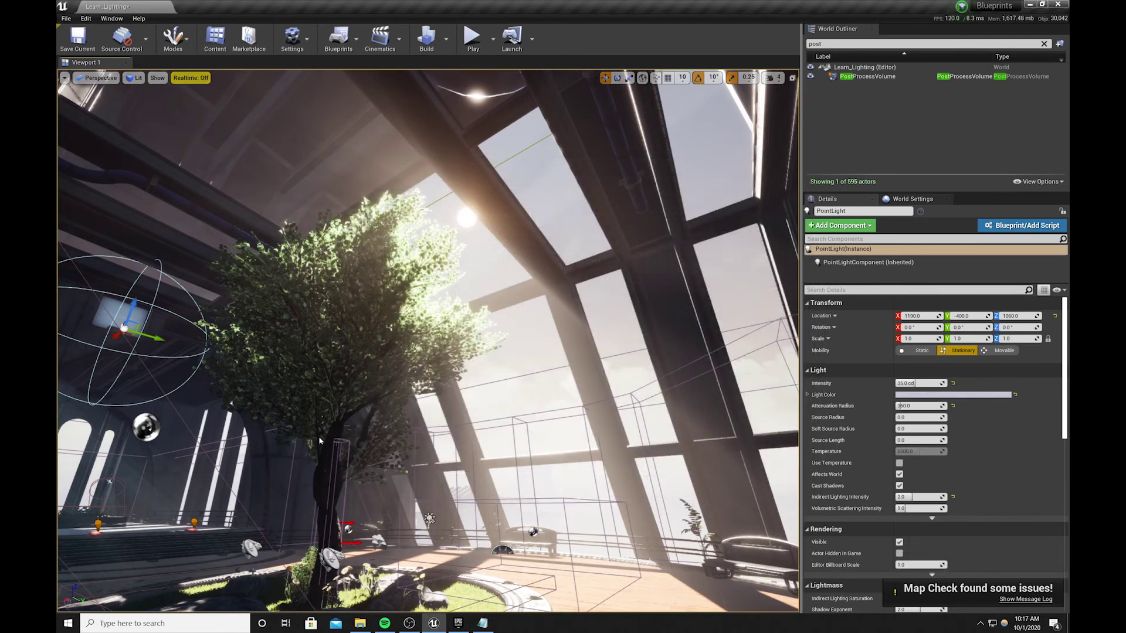
key("g")
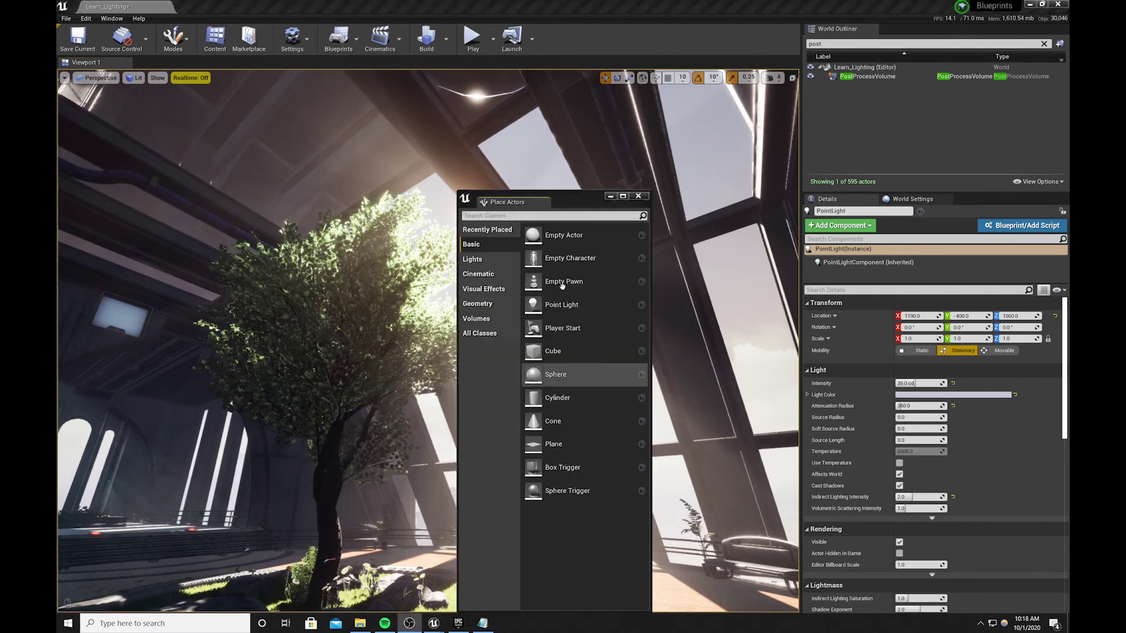
Place a new point light at the base of the tree and close the actor placement window
left_click(489, 290)
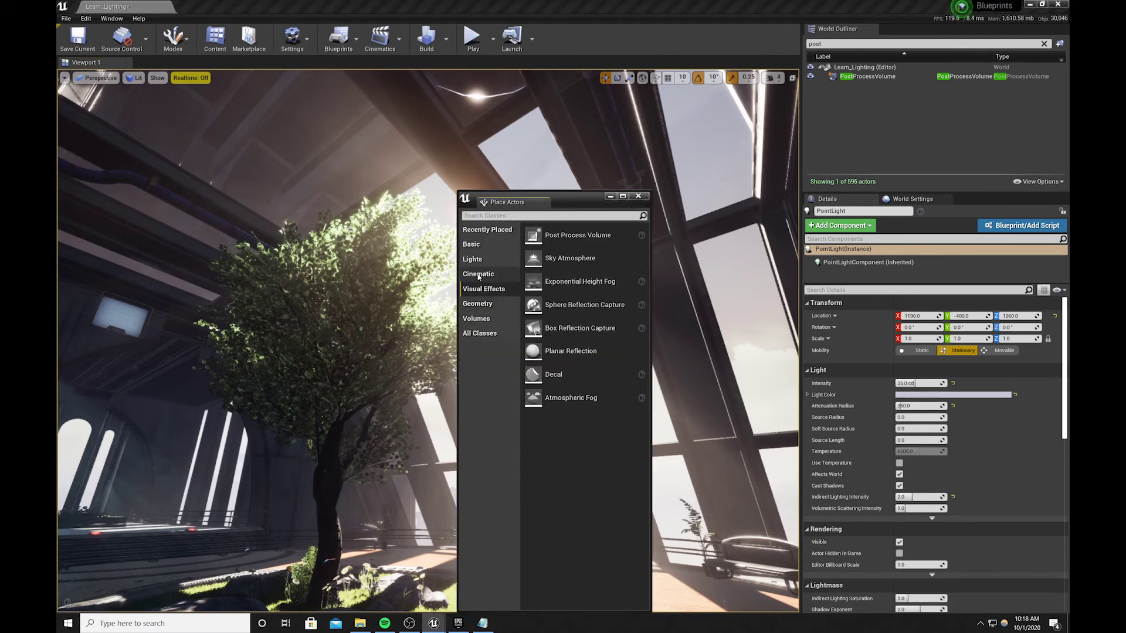
left_click(473, 259)
left_click_drag(533, 258, 317, 585)
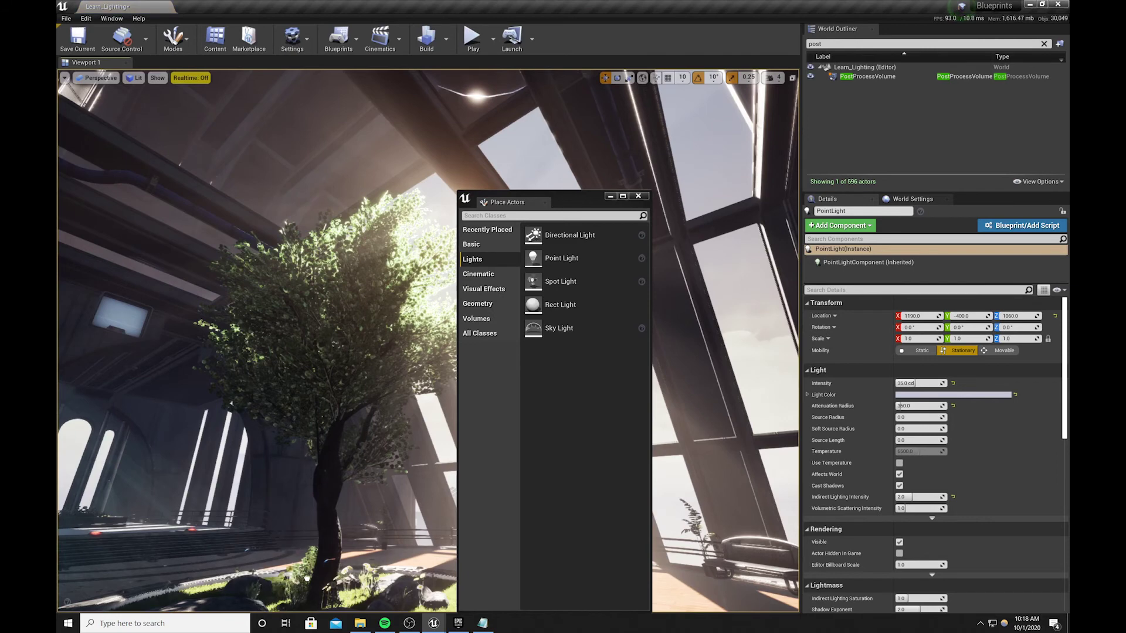
left_click(638, 196)
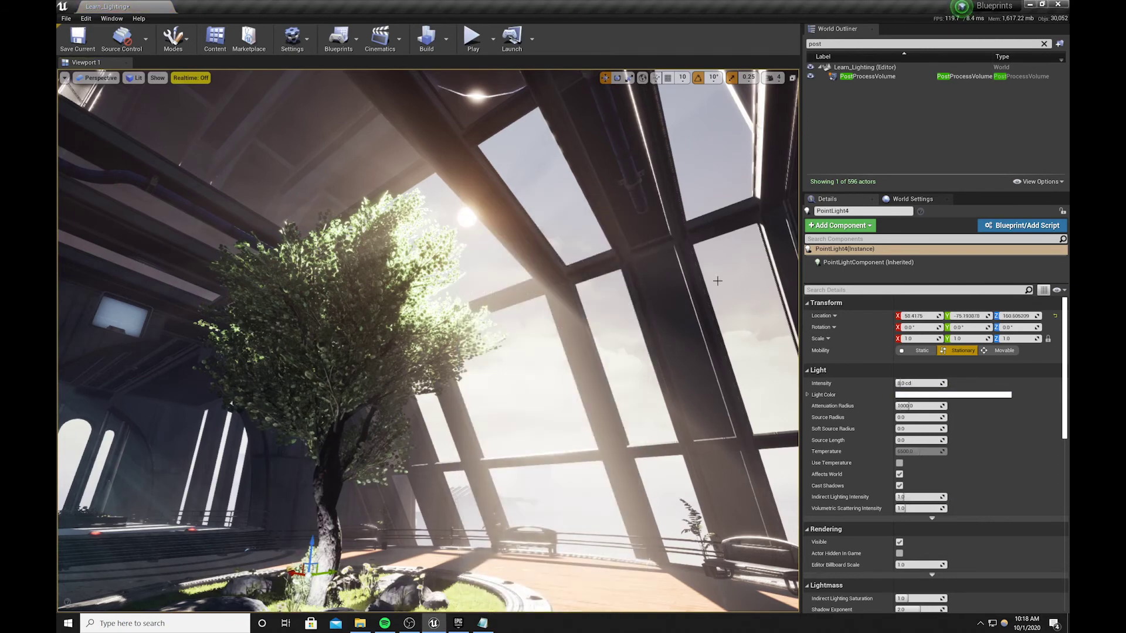
Turn off the new light's shadows, move it to about Y -521, Z 381, and reduce its attenuation radius to 675
left_click(899, 485)
left_click_drag(326, 572, 159, 468)
key("r")
key("w")
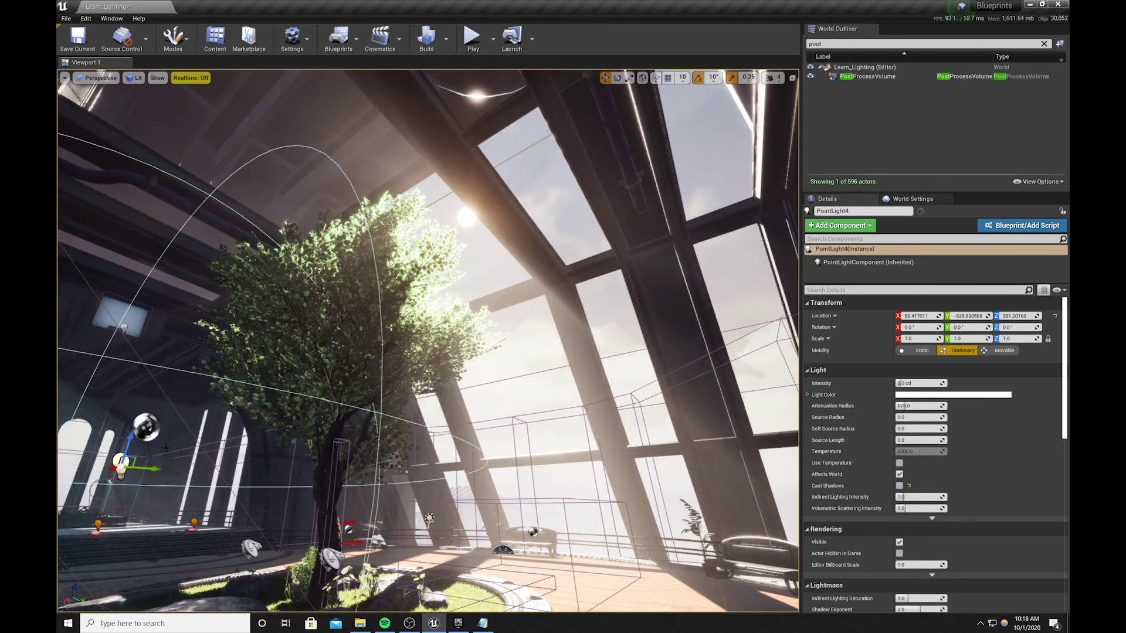
Tint the new point light blue with Hex Linear 235991FF and lower its intensity to about 1.22 cd
left_click(915, 394)
left_click_drag(726, 398, 675, 369)
left_click_drag(860, 329, 860, 364)
left_click(936, 581)
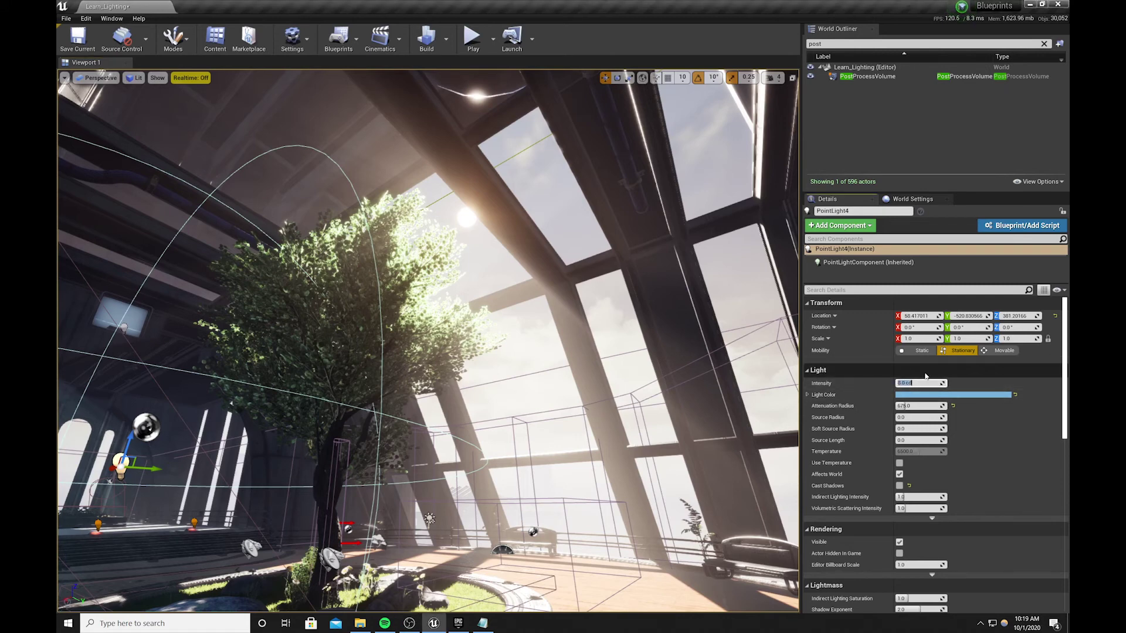
left_click(862, 371)
left_click(837, 374)
left_click_drag(905, 384, 896, 383)
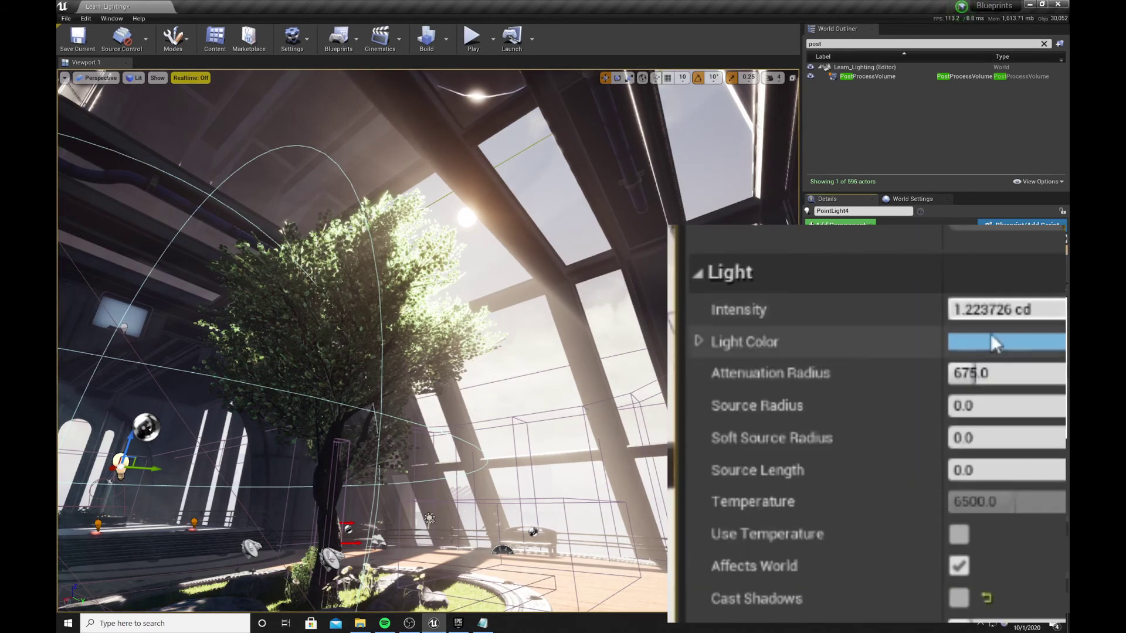
Darken and saturate the light's blue to Hex Linear 143E6AFF, and check the scene without editor overlays
left_click(1008, 395)
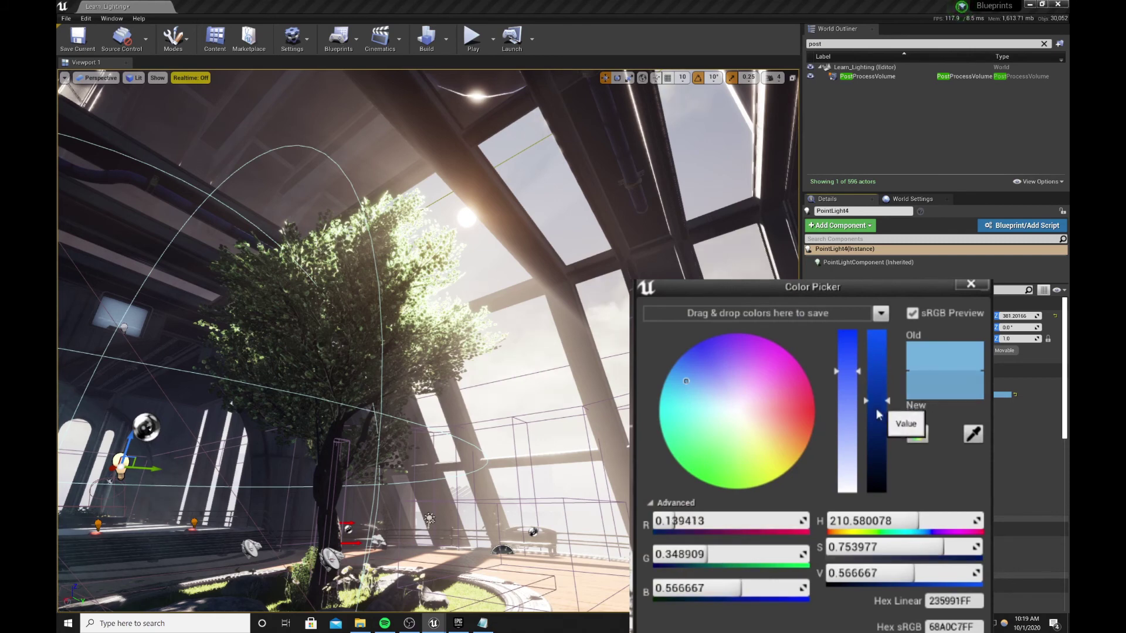
left_click_drag(878, 415, 877, 423)
left_click_drag(847, 372, 847, 363)
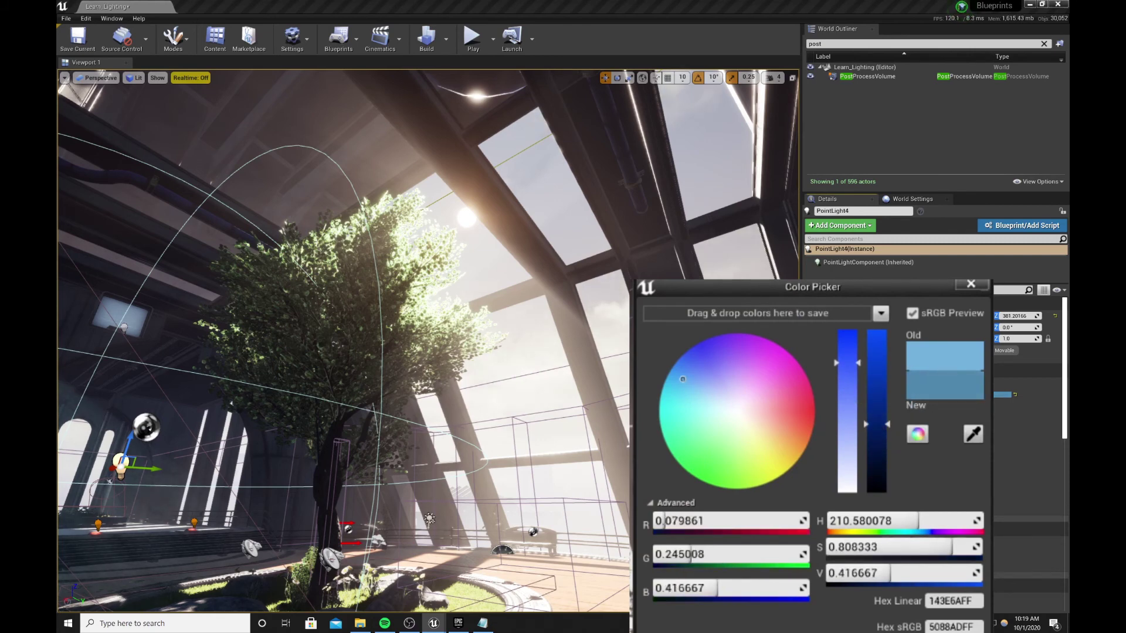
left_click(866, 580)
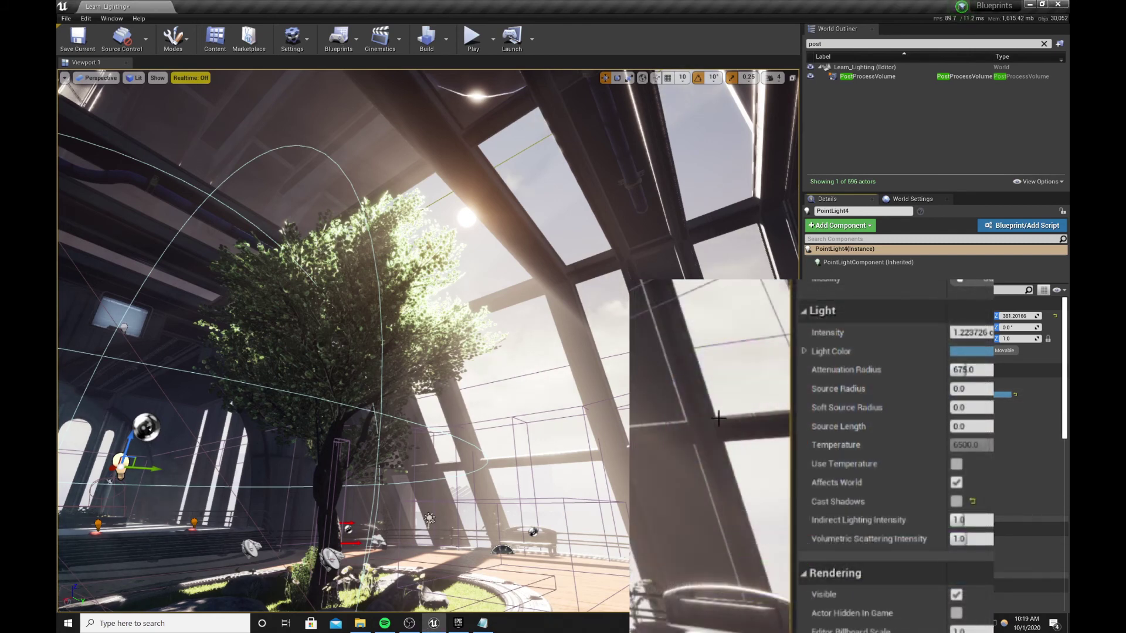
mouse_move(549, 511)
right_mouse_down()
mouse_move(539, 511)
mouse_move(559, 512)
right_mouse_up()
key("g")
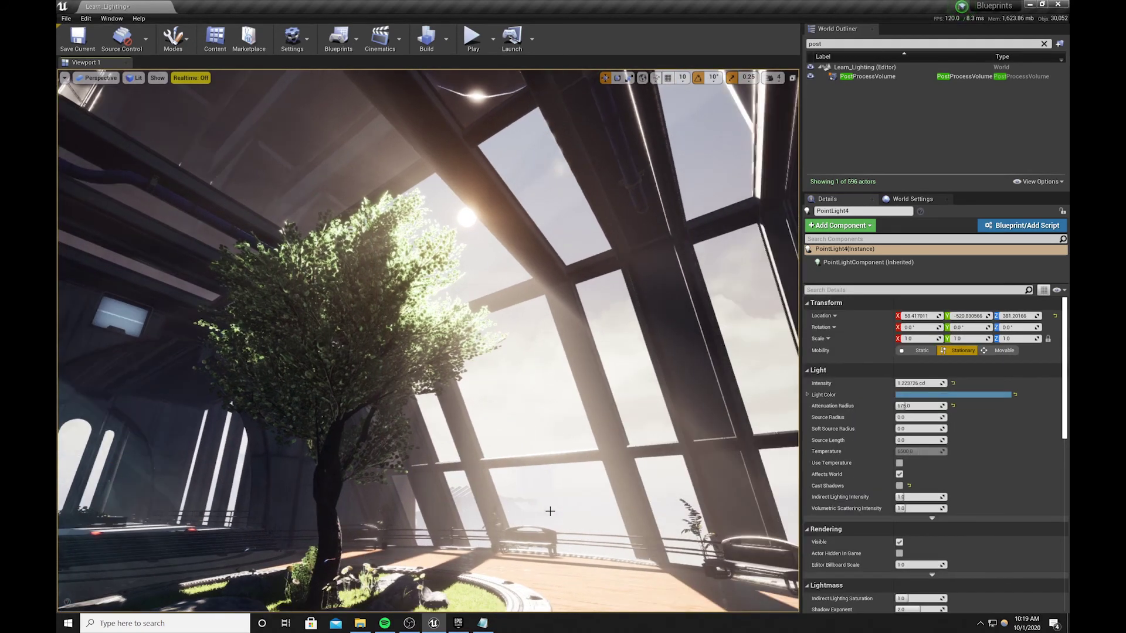
key("g")
key("g")
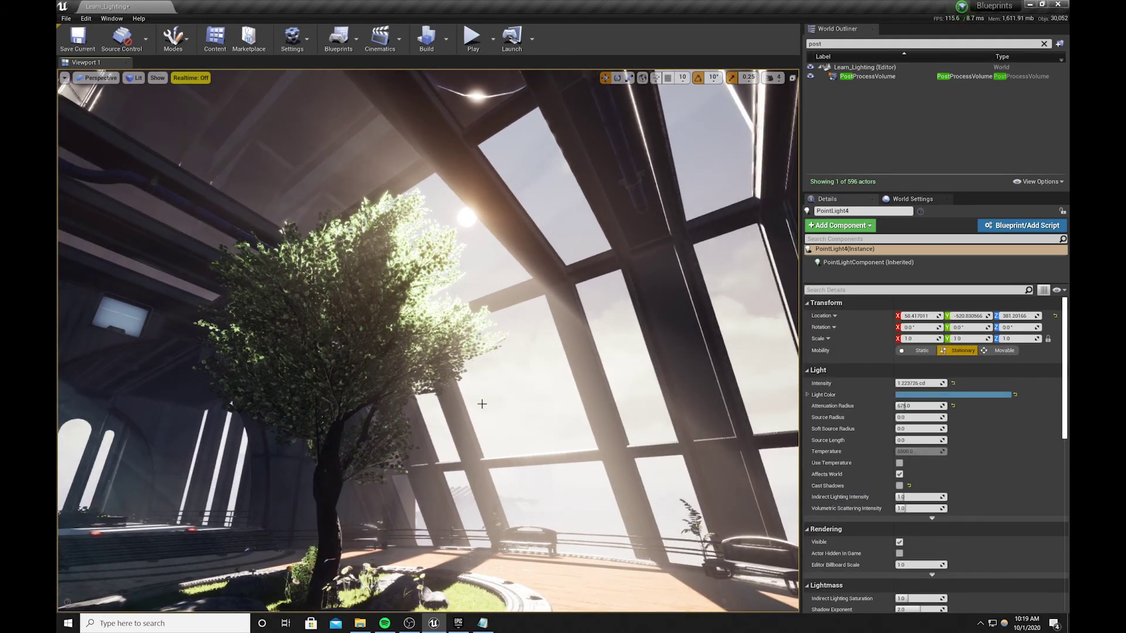
Rebuild only the lighting with the new blue point light included and dismiss the message log
left_click(445, 38)
left_click(453, 68)
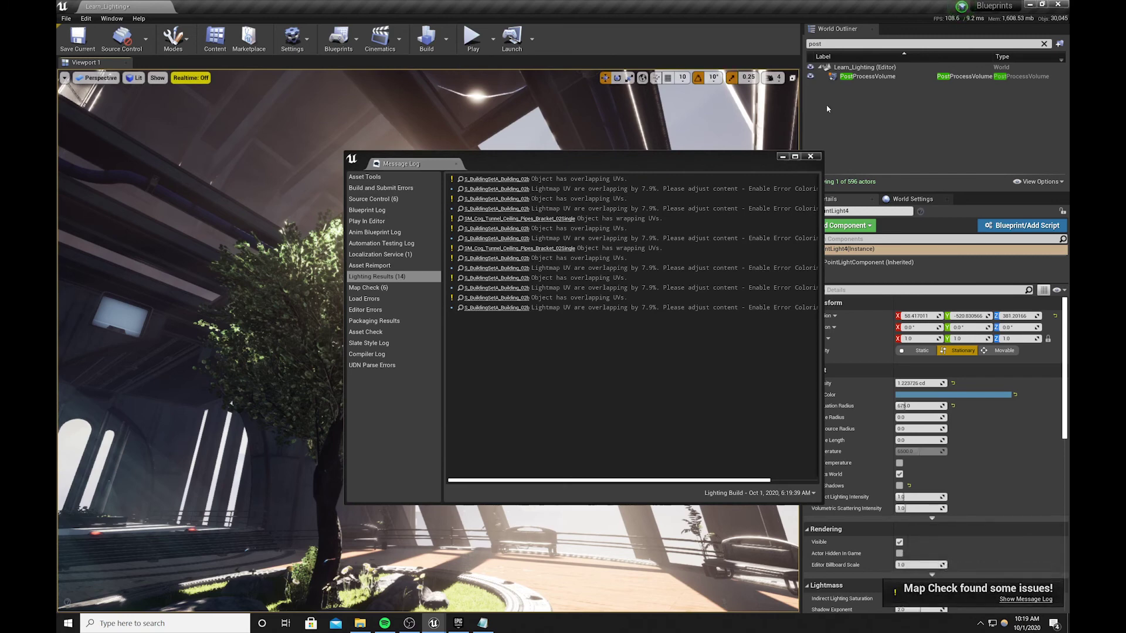
left_click(812, 156)
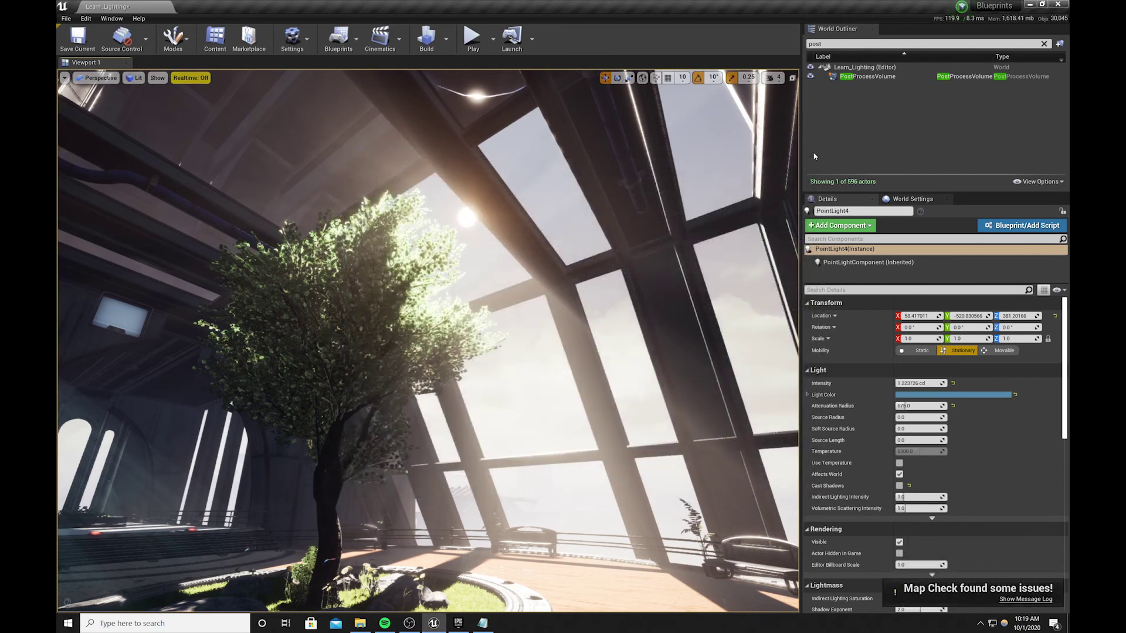